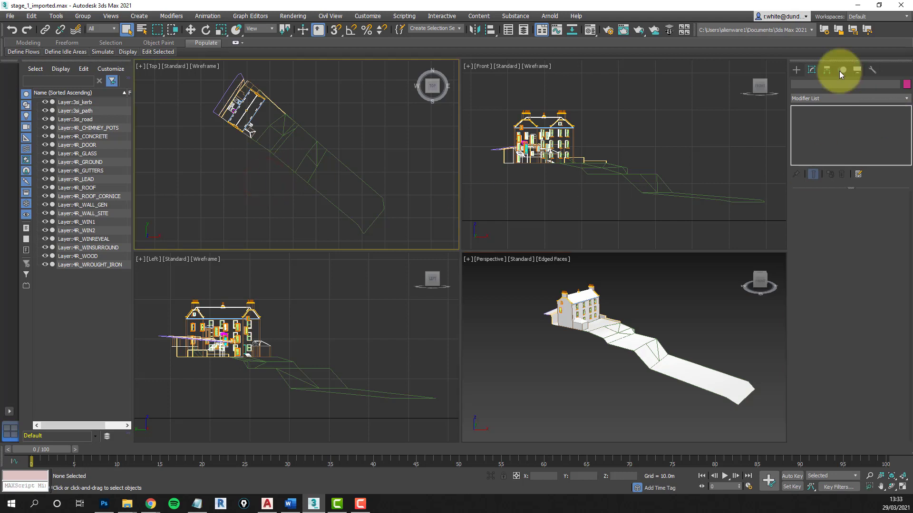
Place a Sun Positioner beside the site in the Top view, with the sun about 37 m from the compass
{"action": "left_click", "coordinate": [799, 70]}
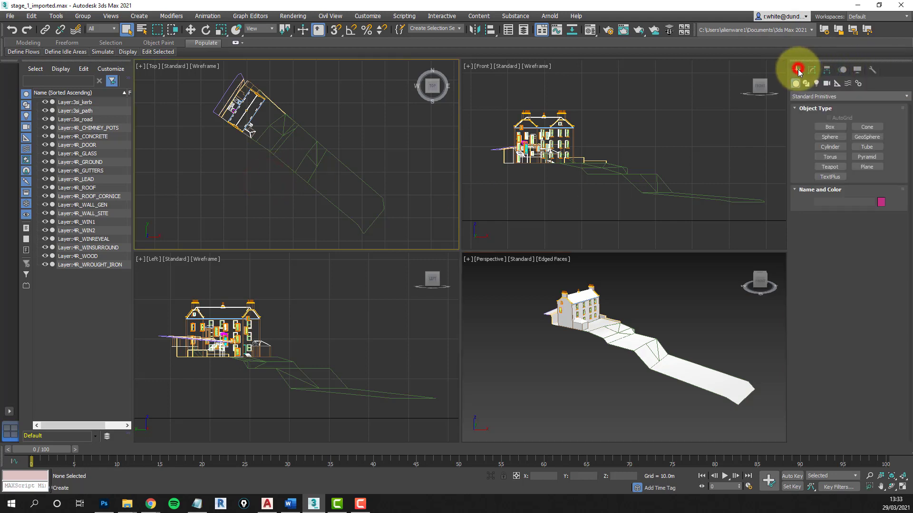
{"action": "left_click", "coordinate": [815, 84]}
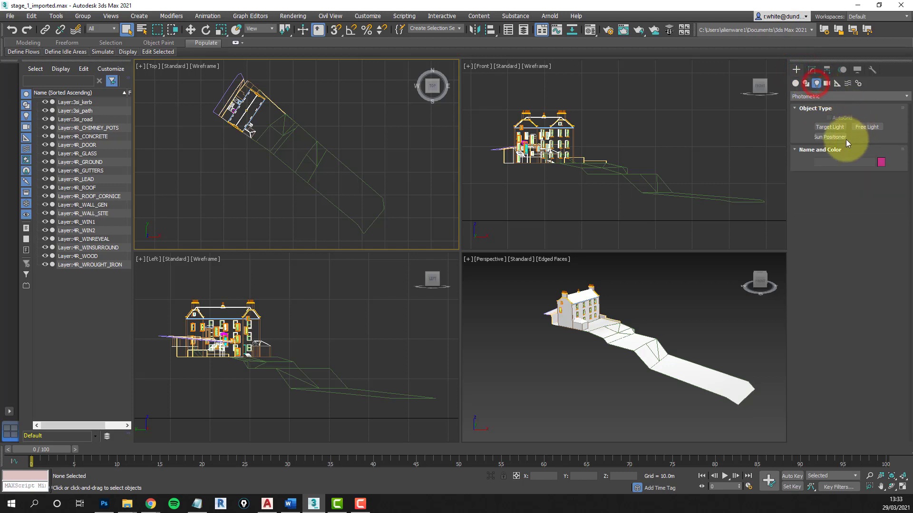
{"action": "left_click", "coordinate": [830, 137]}
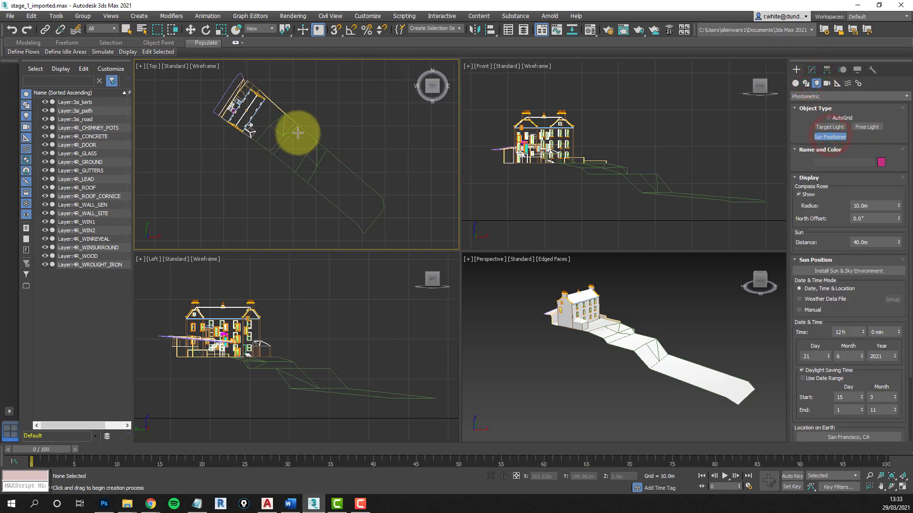
{"action": "left_click", "coordinate": [321, 120]}
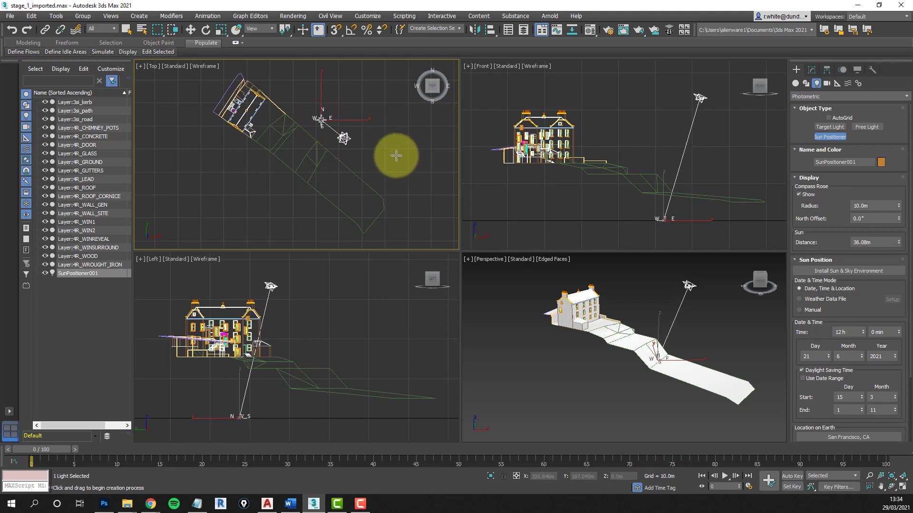
{"action": "left_click", "coordinate": [398, 157]}
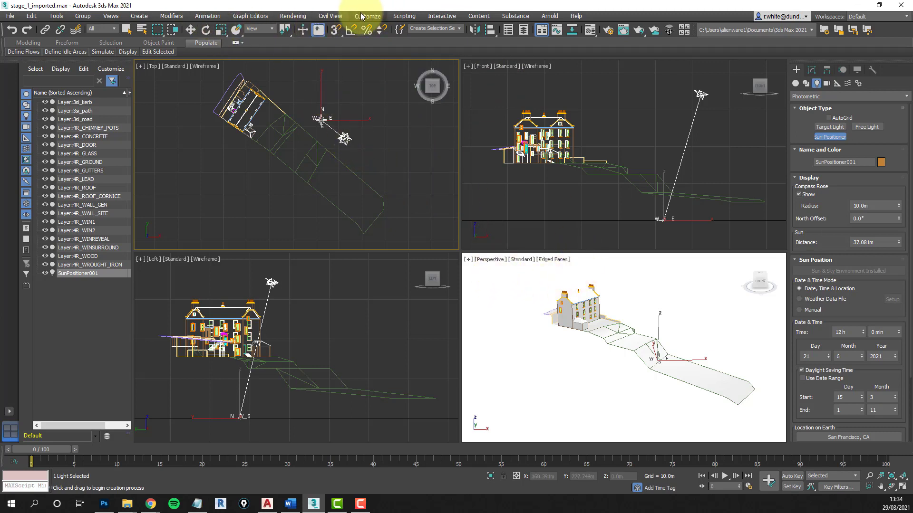
Move the Sun Positioner in the Top view to the west side of the house, at about X 116 m, Y 197 m
{"action": "left_click", "coordinate": [190, 30]}
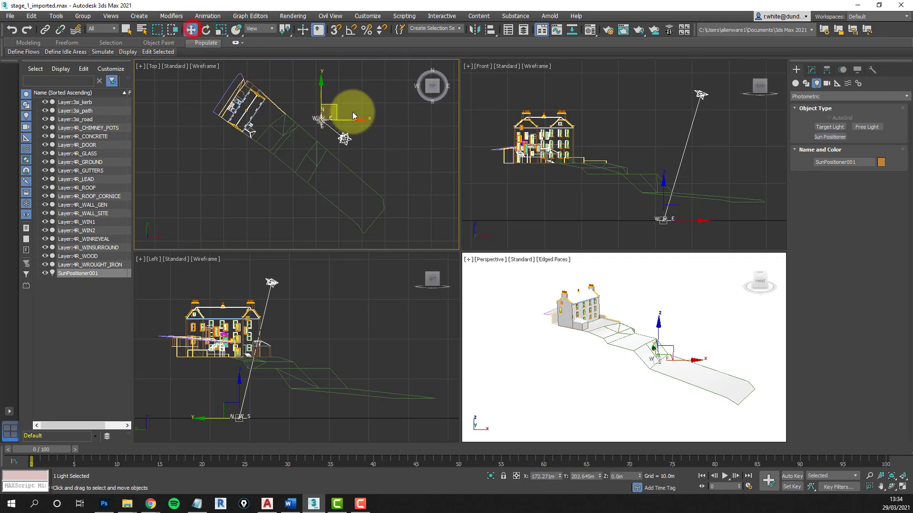
{"action": "left_click_drag", "start_coordinate": [334, 109], "coordinate": [208, 119]}
{"action": "left_click", "coordinate": [241, 175]}
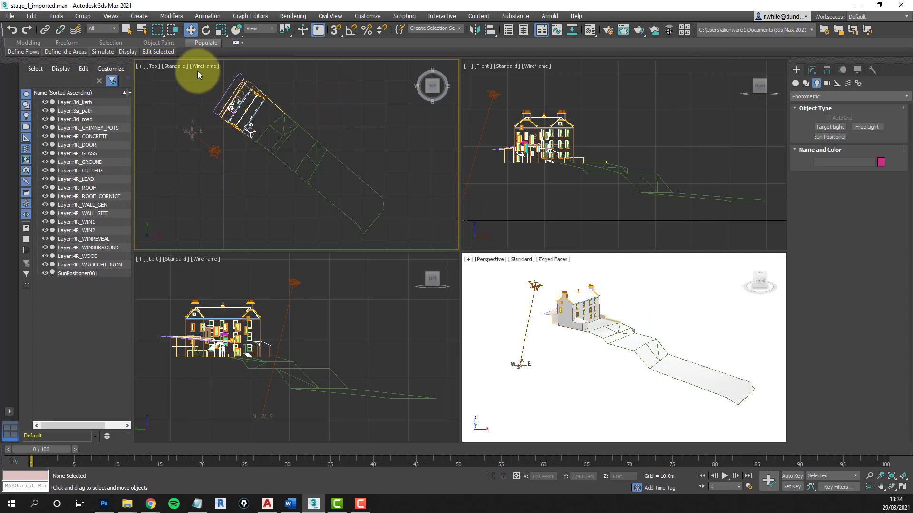
Set the Sun Positioner's geographic location to Edinburgh, Scotland, using the Europe map
{"action": "scroll", "coordinate": [241, 105], "scroll_direction": "down", "scroll_amount": 2}
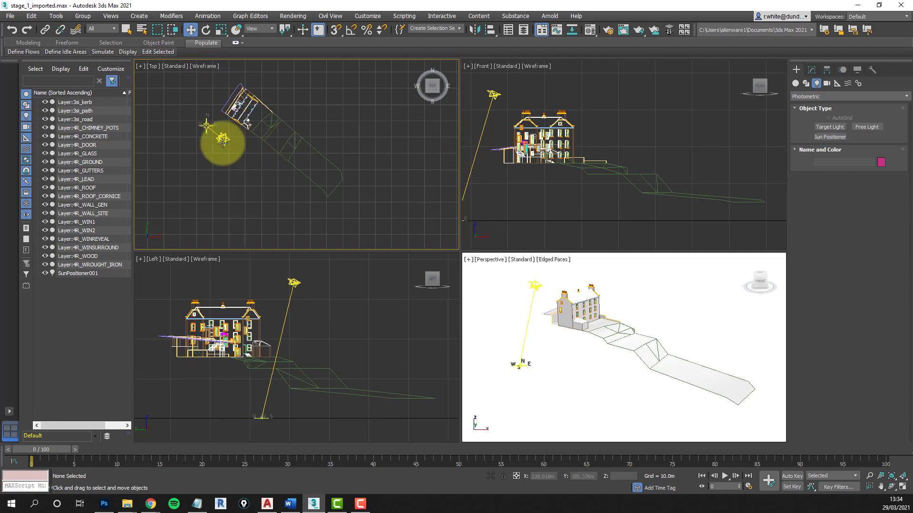
{"action": "left_click", "coordinate": [206, 126]}
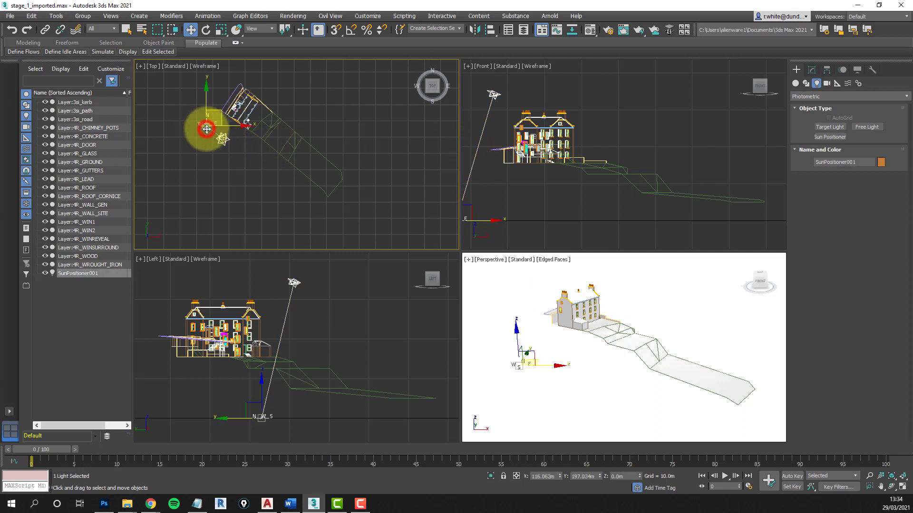
{"action": "left_click", "coordinate": [811, 70]}
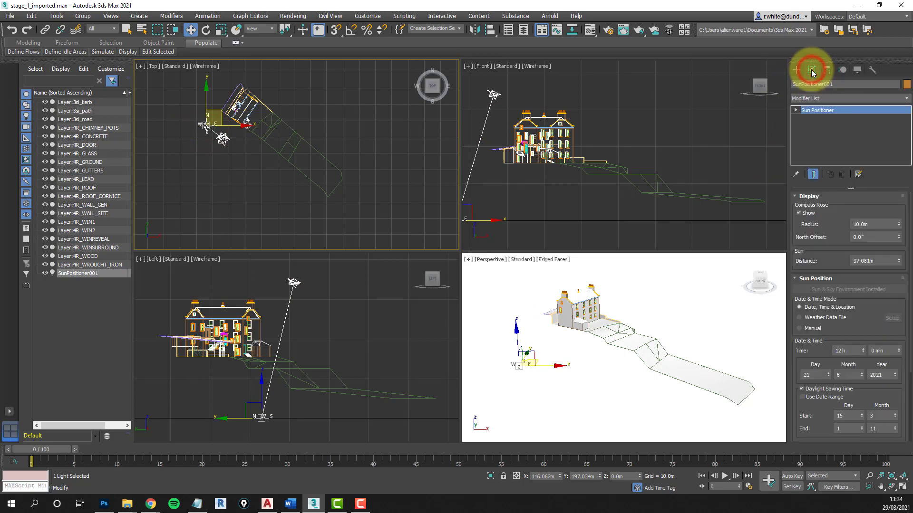
{"action": "left_click_drag", "start_coordinate": [865, 323], "coordinate": [870, 210]}
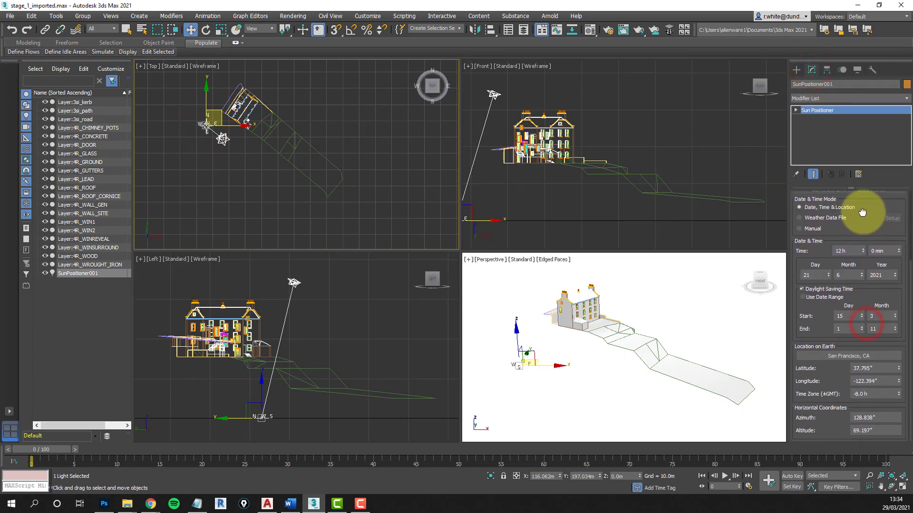
{"action": "left_click", "coordinate": [850, 357]}
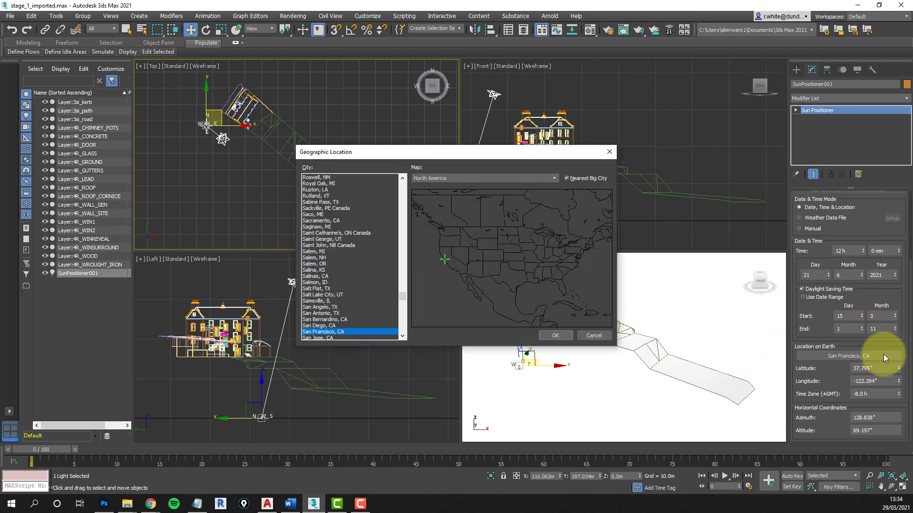
{"action": "left_click", "coordinate": [553, 179]}
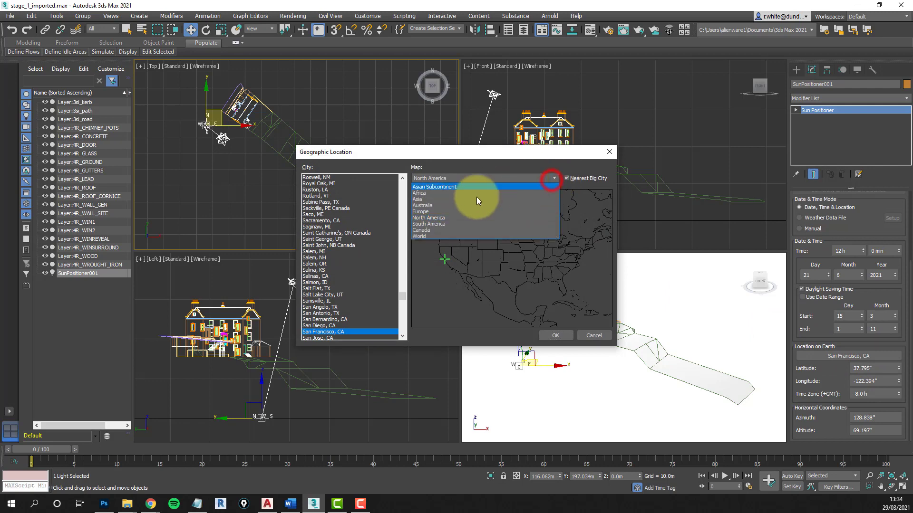
{"action": "left_click", "coordinate": [421, 212]}
{"action": "left_click", "coordinate": [442, 230]}
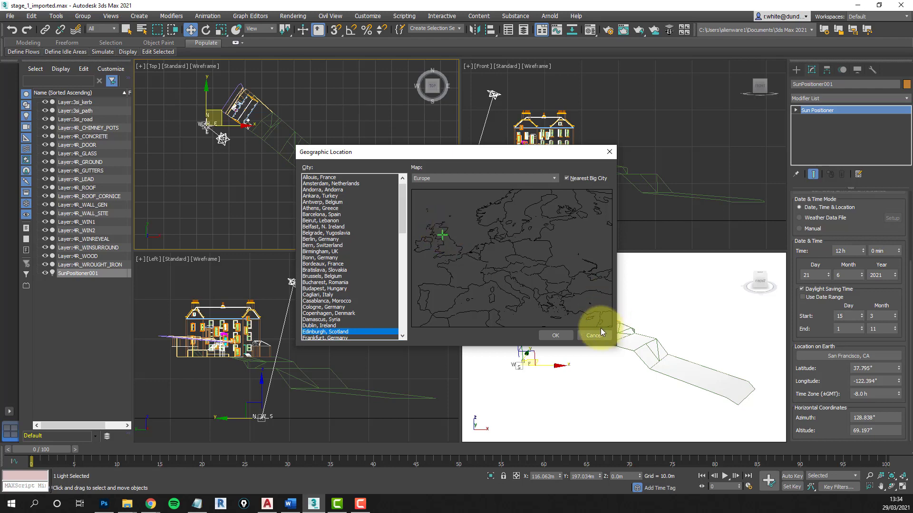
{"action": "left_click", "coordinate": [562, 335]}
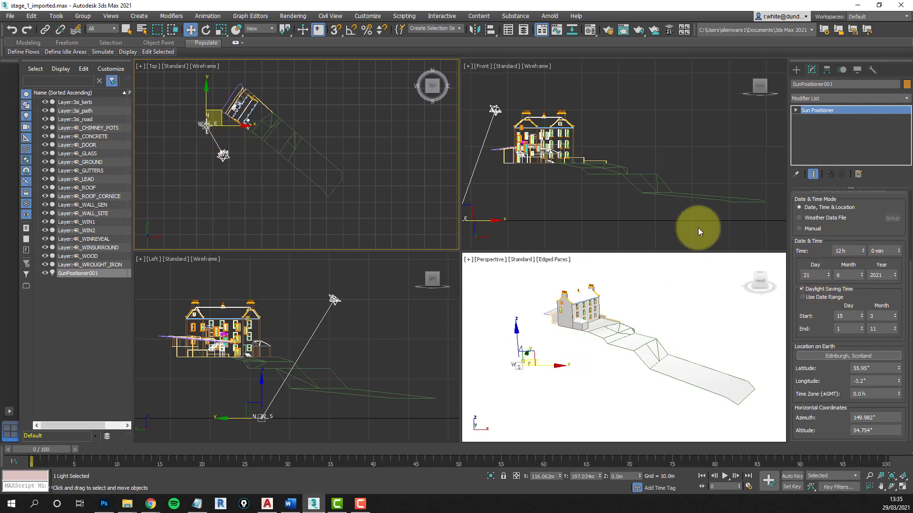
Set the Sun Positioner's time of day to 16 h and deselect it
{"action": "left_click", "coordinate": [863, 249]}
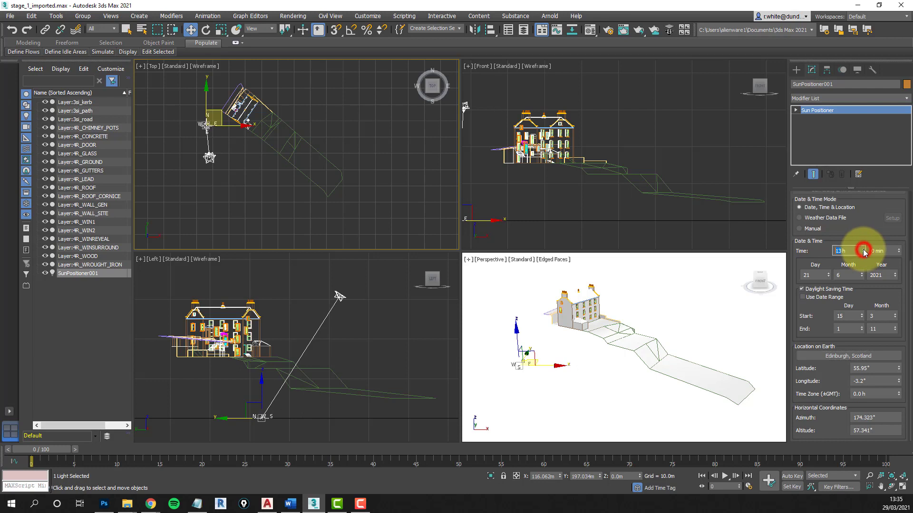
{"action": "left_click", "coordinate": [863, 249]}
{"action": "left_click", "coordinate": [863, 249]}
{"action": "left_click", "coordinate": [863, 249]}
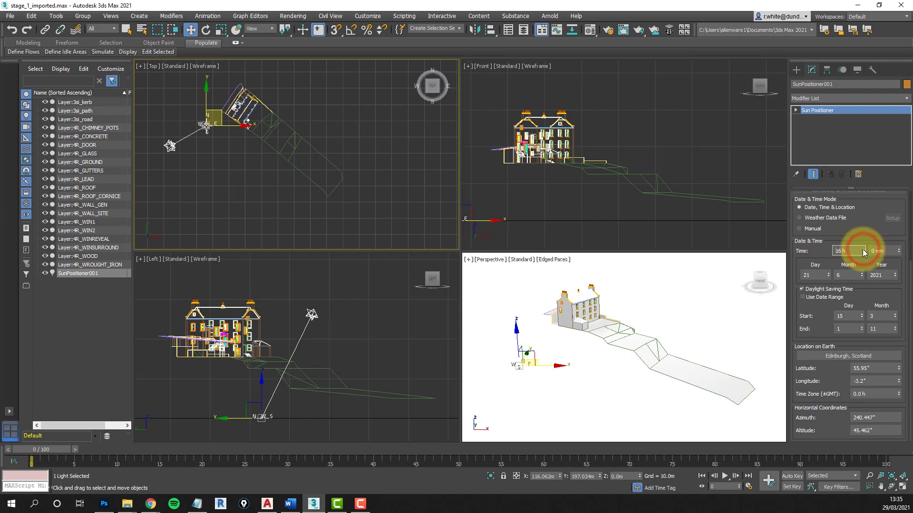
{"action": "left_click", "coordinate": [389, 198]}
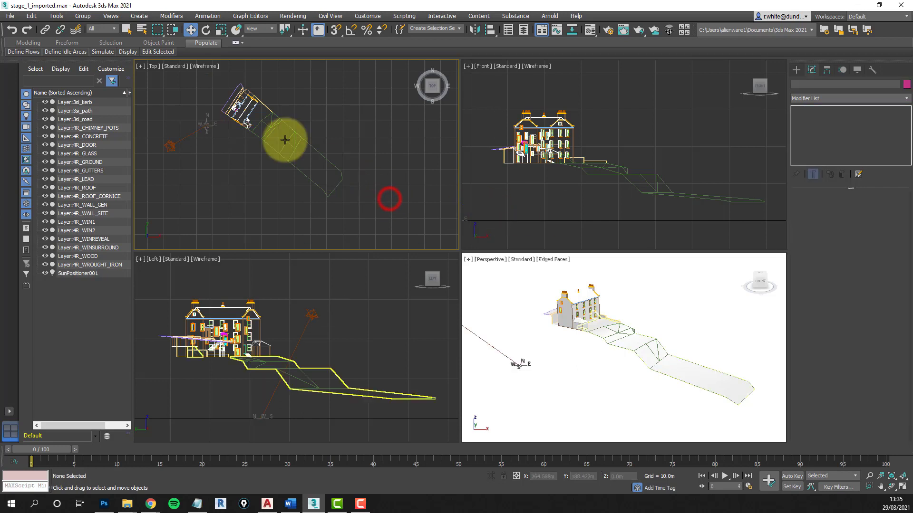
Create a target camera with a 24 mm lens in the Top view, placed north of the house and aimed at the building
{"action": "middle_click_drag", "start_coordinate": [284, 141], "coordinate": [333, 188]}
{"action": "scroll", "coordinate": [305, 152], "scroll_direction": "up", "scroll_amount": 5}
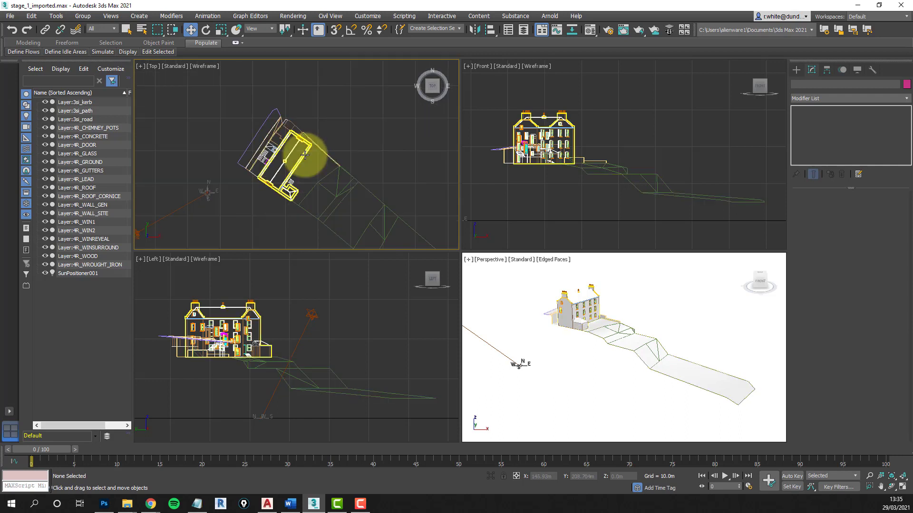
{"action": "left_click", "coordinate": [797, 71]}
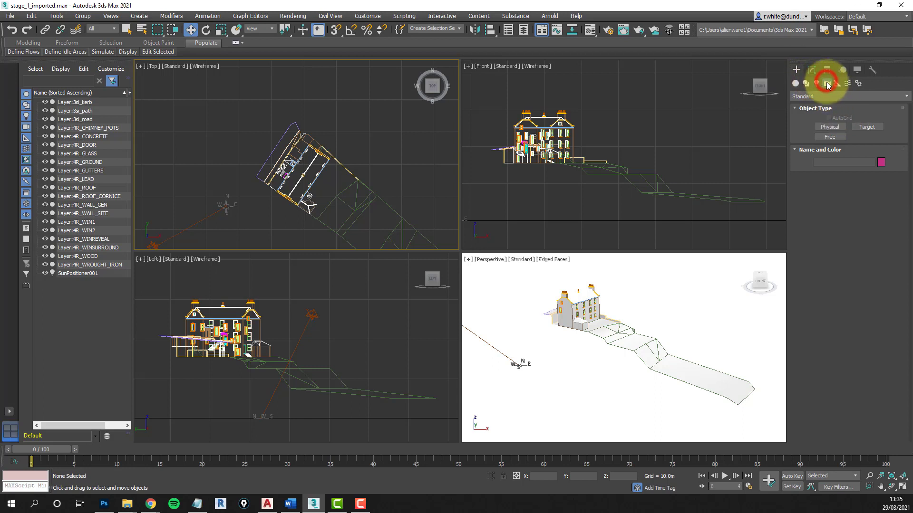
{"action": "left_click", "coordinate": [864, 127]}
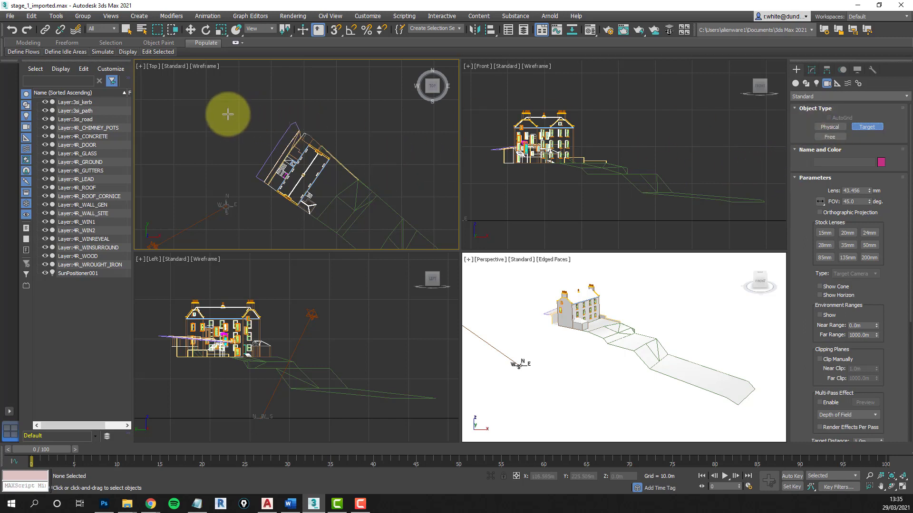
{"action": "middle_click_drag", "start_coordinate": [239, 111], "coordinate": [265, 136]}
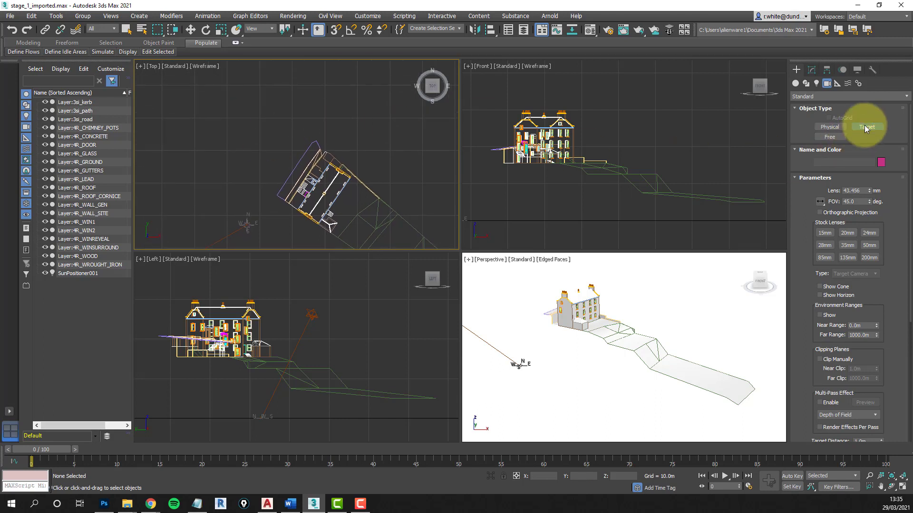
{"action": "left_click", "coordinate": [865, 130]}
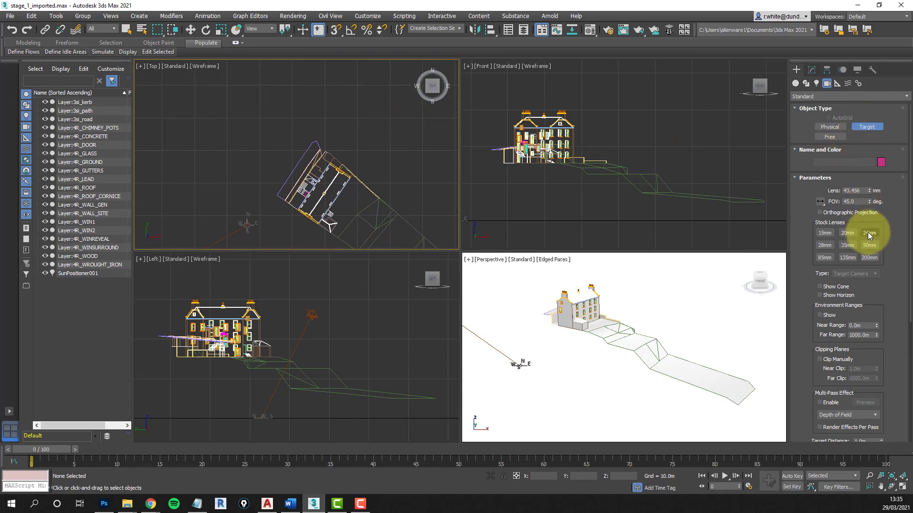
{"action": "left_click", "coordinate": [868, 234]}
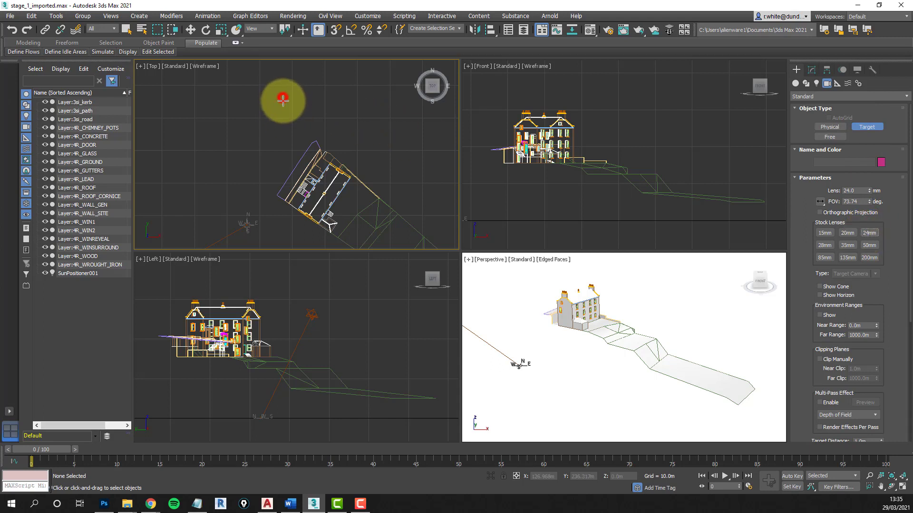
{"action": "left_click_drag", "start_coordinate": [283, 99], "coordinate": [332, 185]}
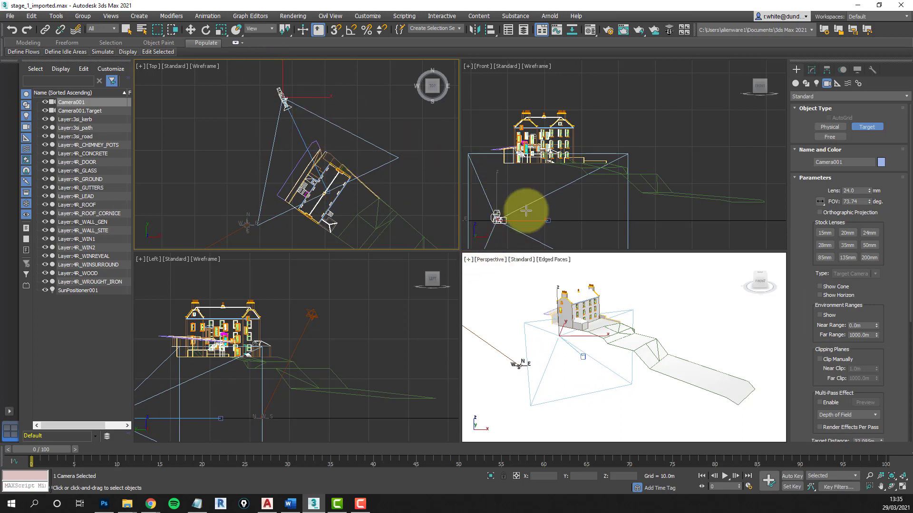
Raise the camera together with its target in the Front view to house level, at a height of about 22 m
{"action": "middle_click_drag", "start_coordinate": [532, 212], "coordinate": [582, 212]}
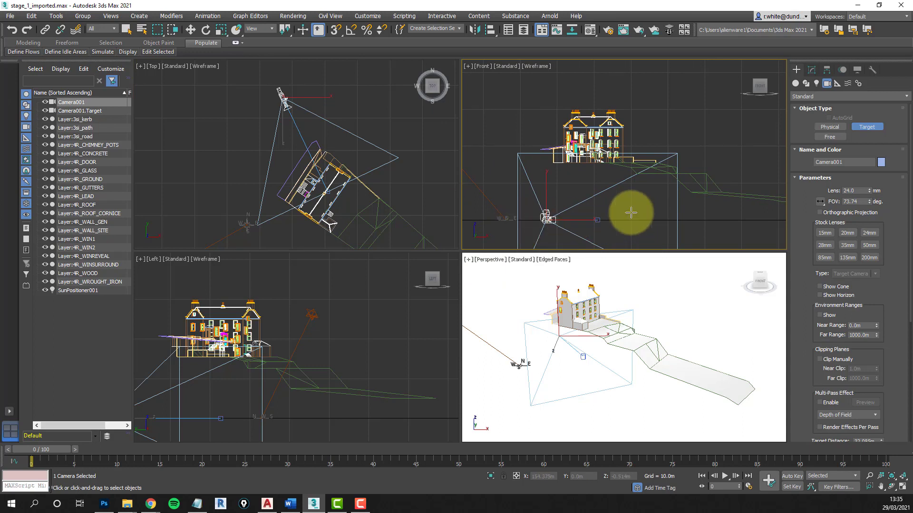
{"action": "left_click", "coordinate": [191, 30]}
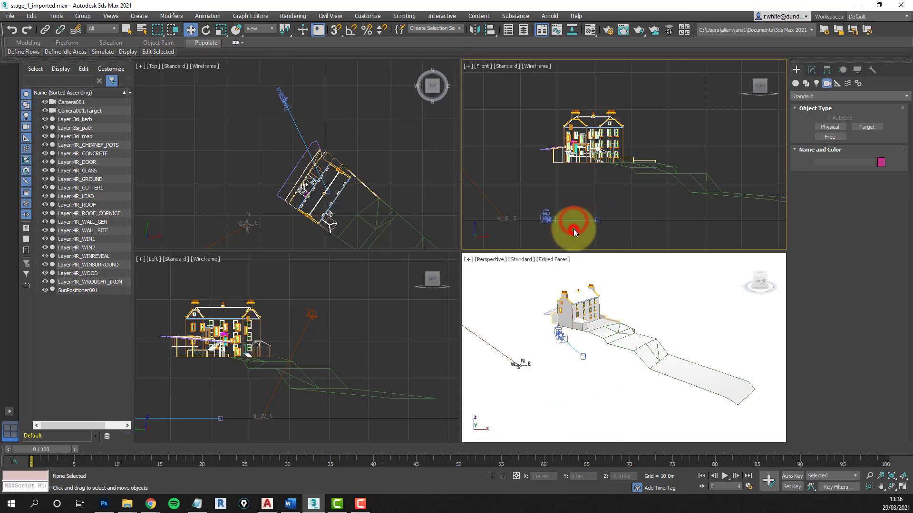
{"action": "left_click", "coordinate": [570, 221]}
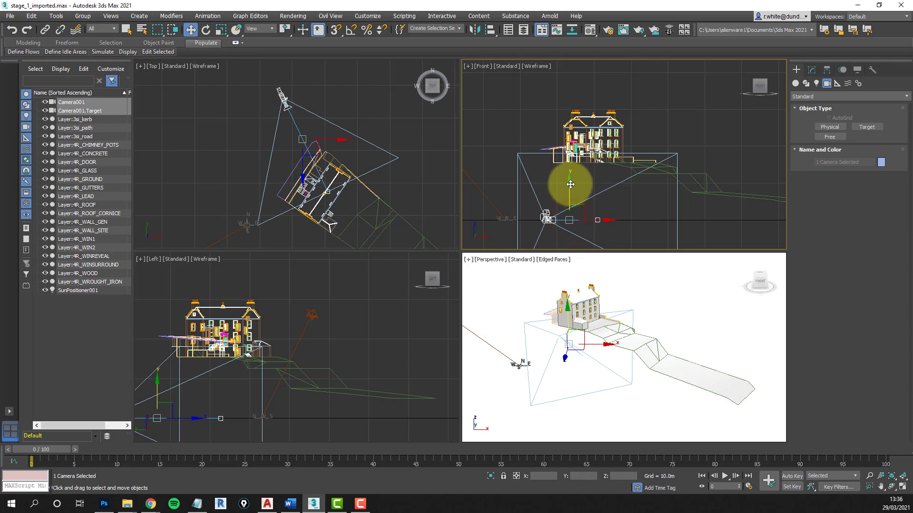
{"action": "left_click_drag", "start_coordinate": [569, 182], "coordinate": [574, 102]}
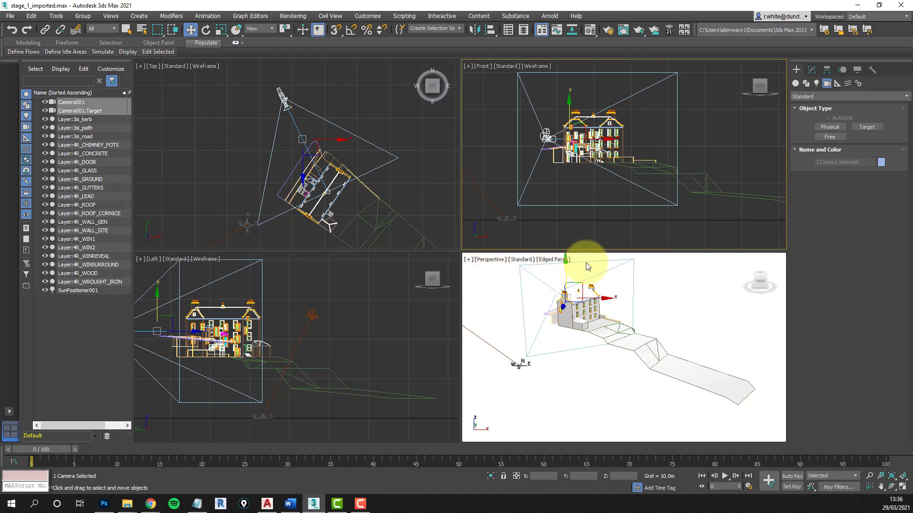
Switch the Perspective viewport to the Camera001 view and move the camera closer to the house, to about X 133 m, Y 230.5 m
{"action": "left_click", "coordinate": [490, 261]}
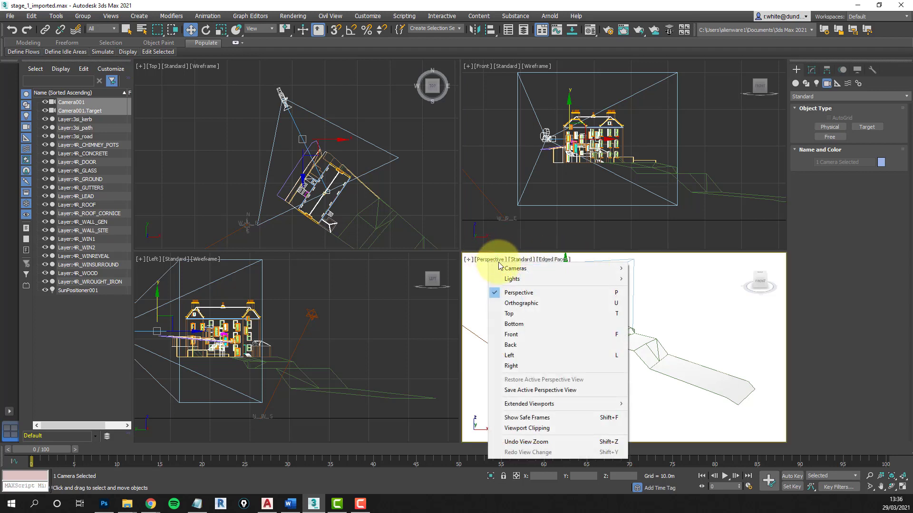
{"action": "mouse_move", "coordinate": [512, 274]}
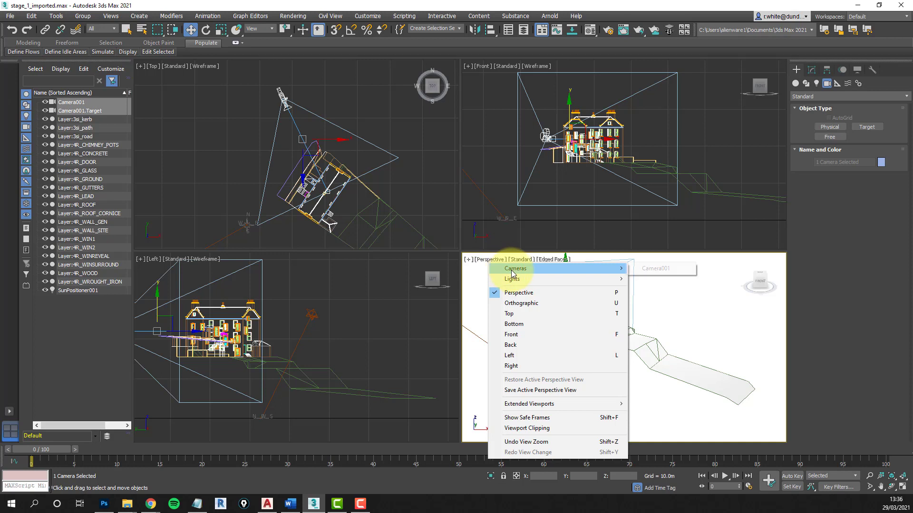
{"action": "left_click", "coordinate": [656, 269]}
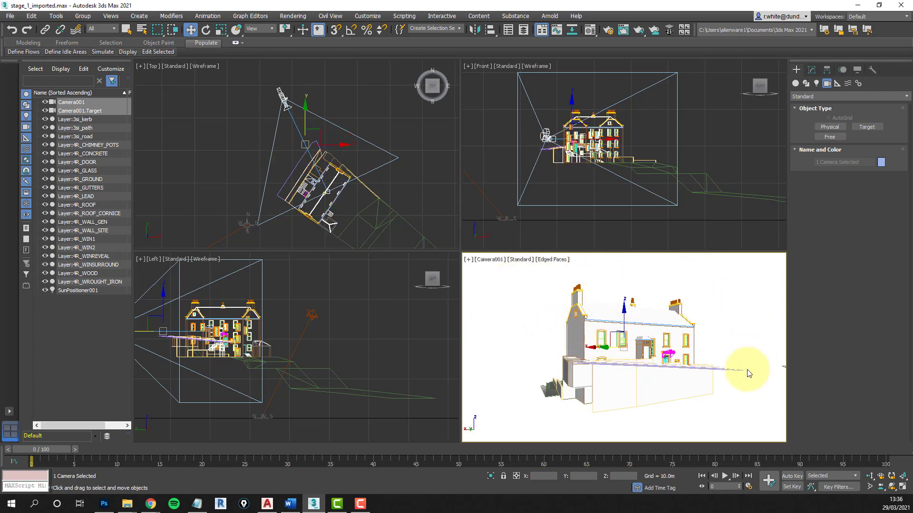
{"action": "left_click", "coordinate": [286, 104]}
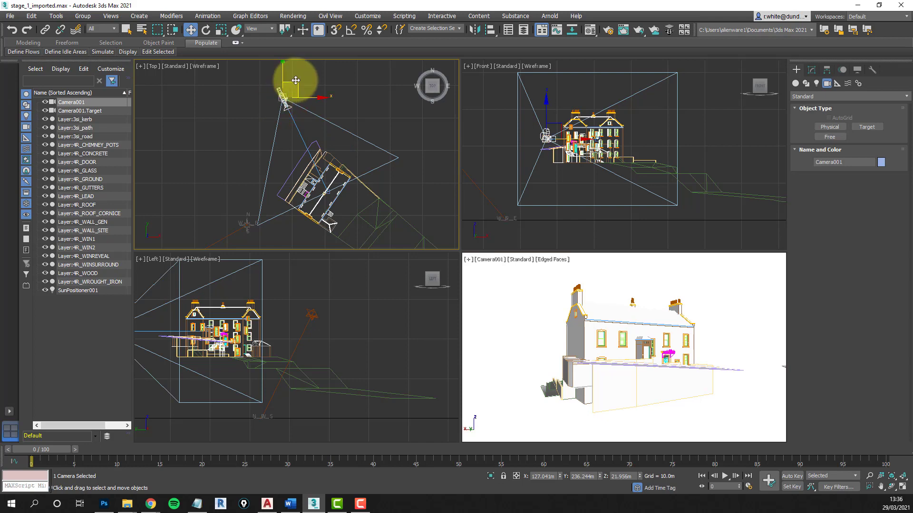
{"action": "left_click_drag", "start_coordinate": [295, 82], "coordinate": [312, 96]}
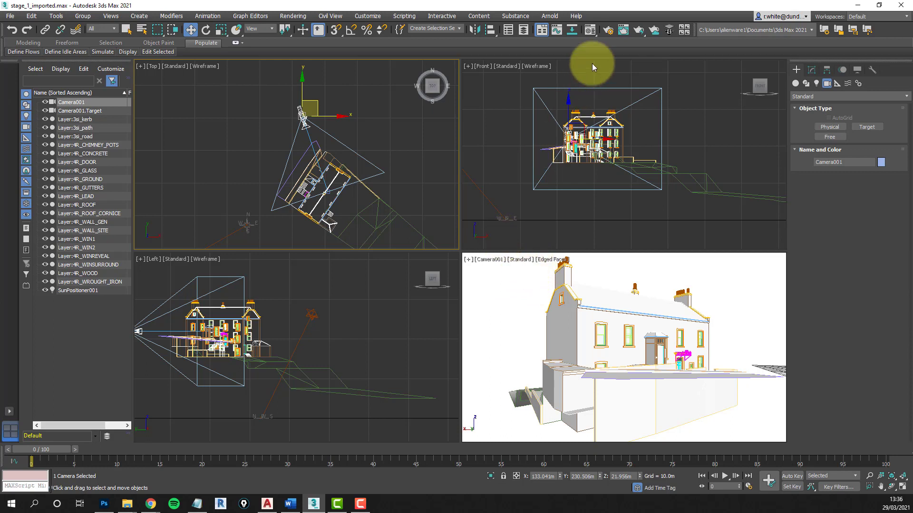
Set the render output size to 2000 wide by 1000 high in the render setup
{"action": "left_click", "coordinate": [610, 31]}
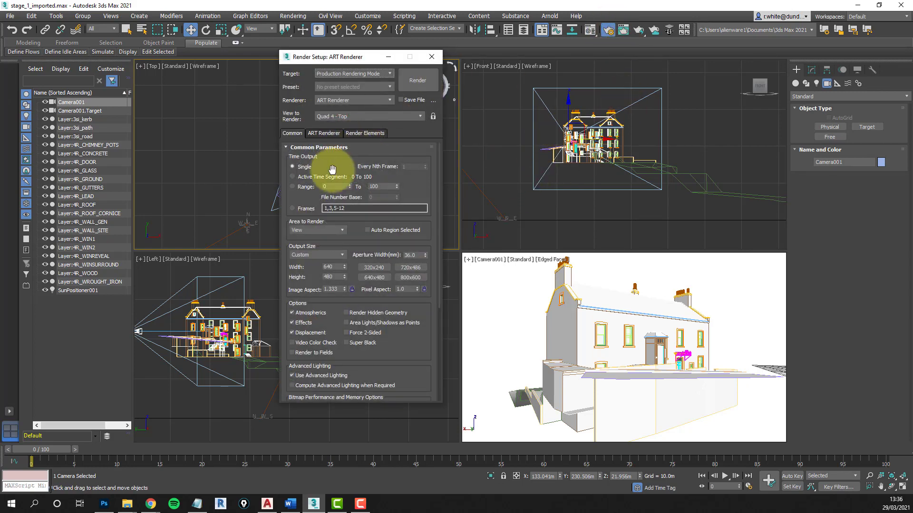
{"action": "left_click", "coordinate": [335, 267]}
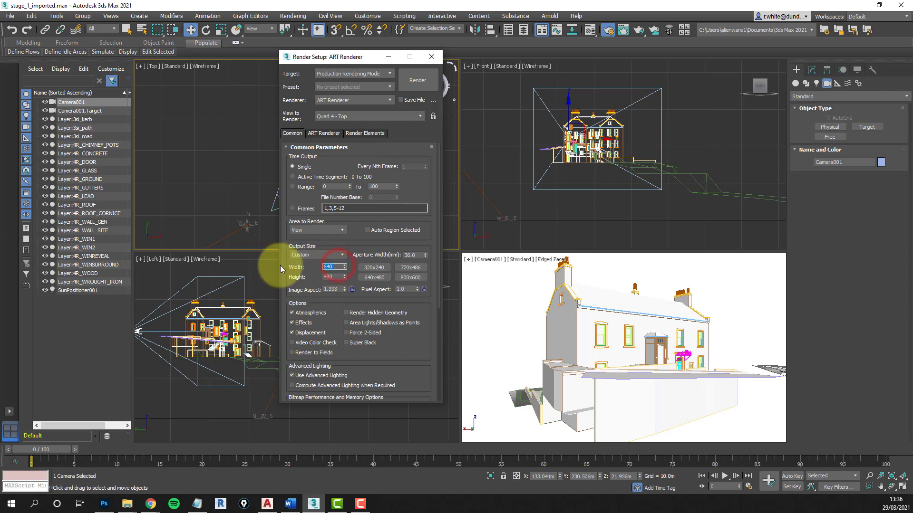
{"action": "type", "text": "2000"}
{"action": "key", "text": "Return"}
{"action": "key", "text": "Tab"}
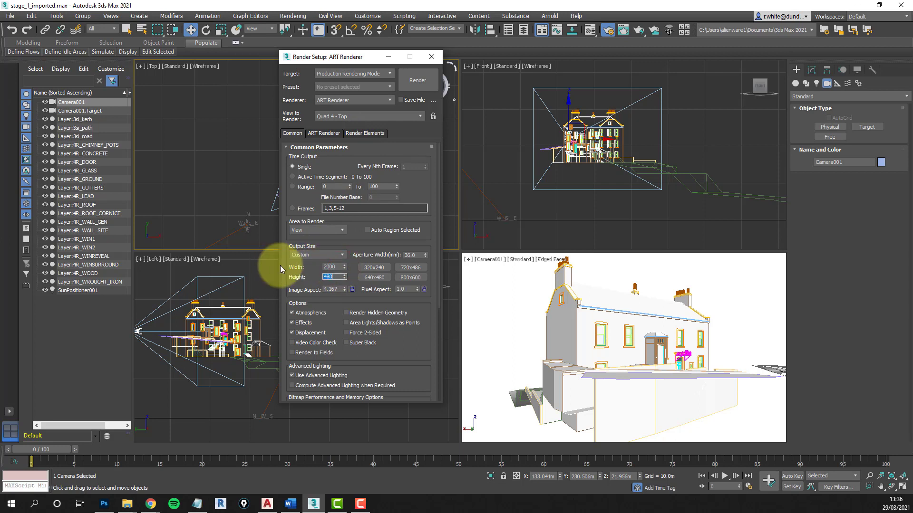
{"action": "type", "text": "1000"}
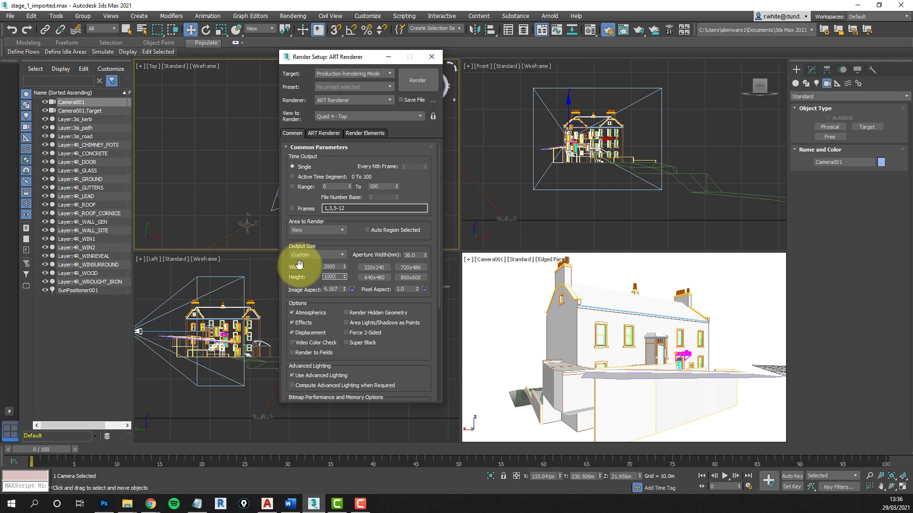
{"action": "left_click", "coordinate": [340, 267]}
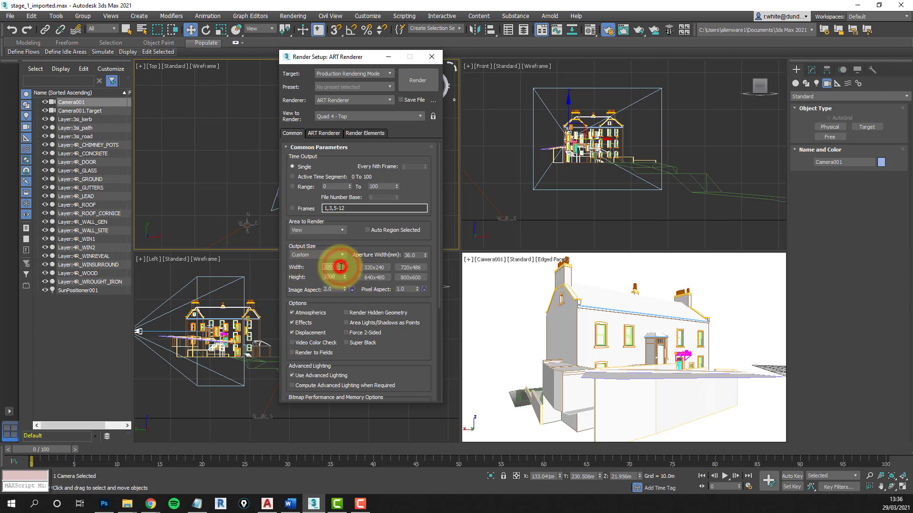
{"action": "left_click", "coordinate": [432, 60]}
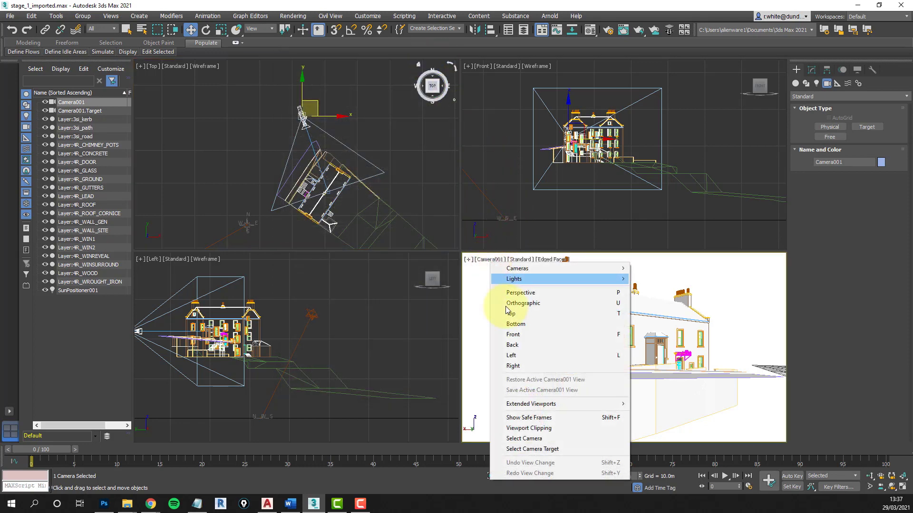
Show safe frames in the Camera001 view and reframe the house by moving the camera to about X 131 m, Y 227 m, Z 23.8 m
{"action": "left_click", "coordinate": [541, 418]}
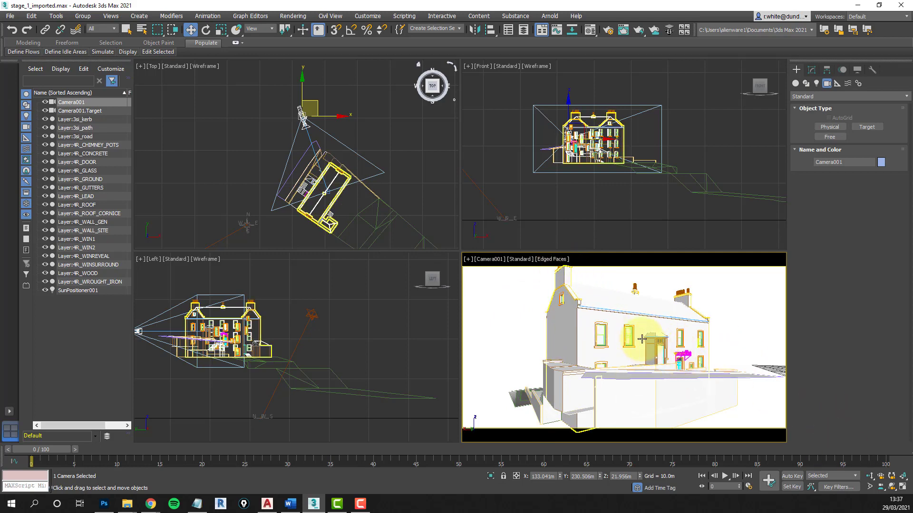
{"action": "middle_click_drag", "start_coordinate": [644, 344], "coordinate": [638, 357]}
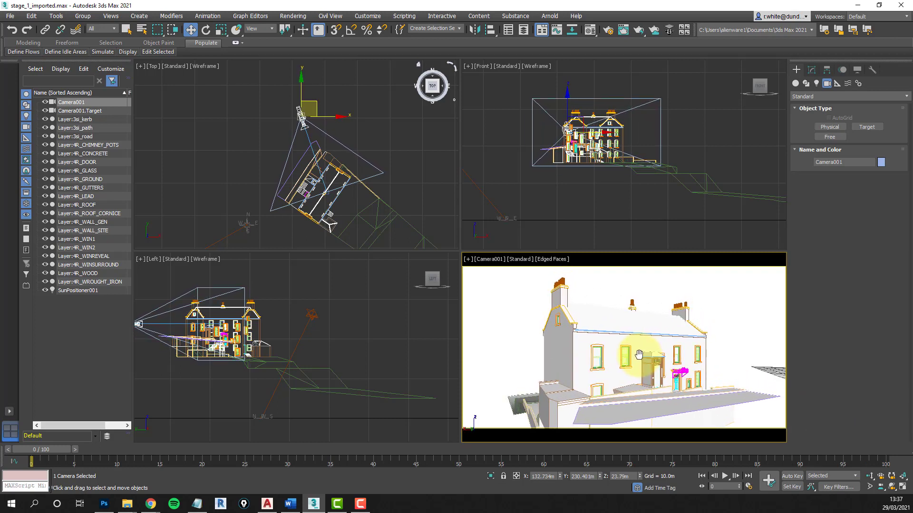
{"action": "left_click", "coordinate": [268, 112]}
{"action": "left_click", "coordinate": [295, 114]}
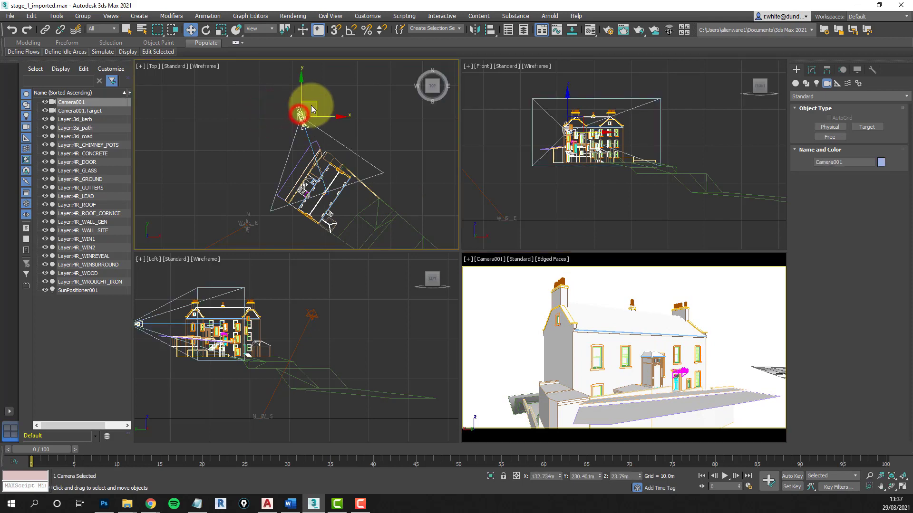
{"action": "mouse_move", "coordinate": [314, 102]}
{"action": "left_mouse_down"}
{"action": "mouse_move", "coordinate": [300, 109]}
{"action": "mouse_move", "coordinate": [310, 112]}
{"action": "left_mouse_up"}
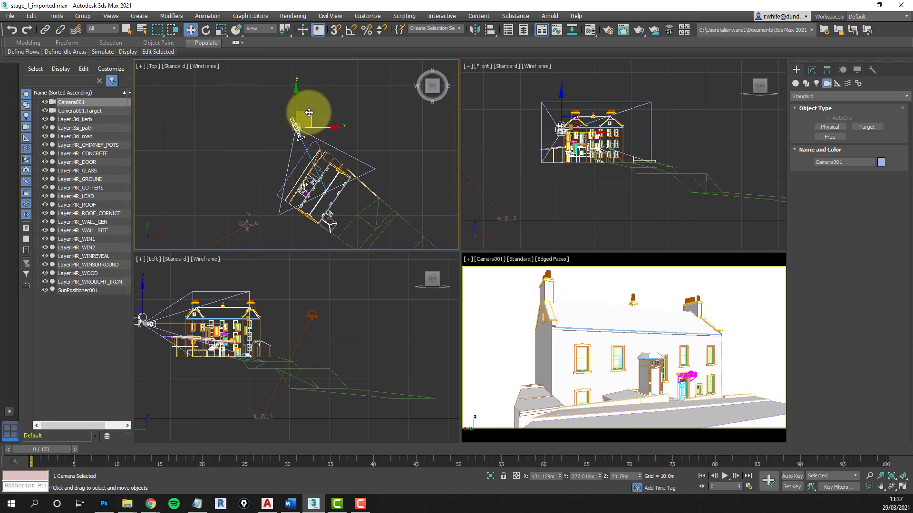
{"action": "left_click", "coordinate": [480, 303]}
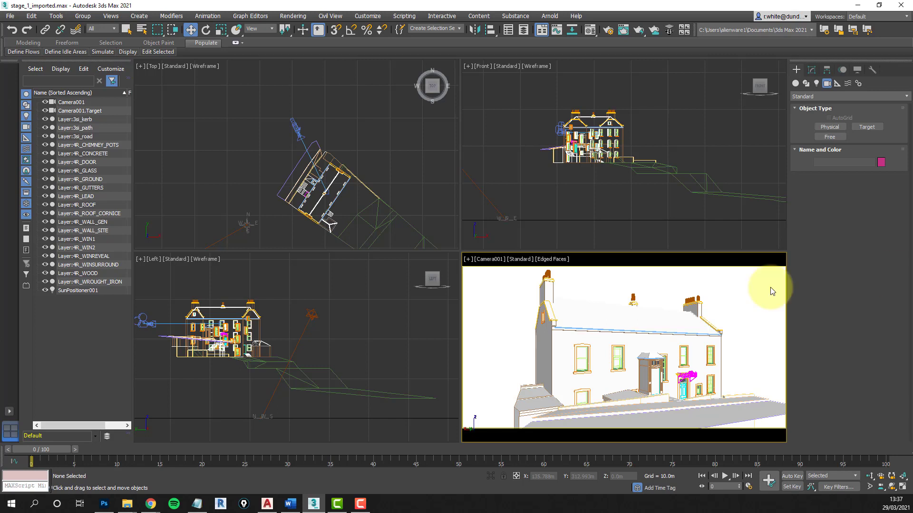
Change the Camera001 viewport background to a solid color
{"action": "left_click", "coordinate": [595, 260]}
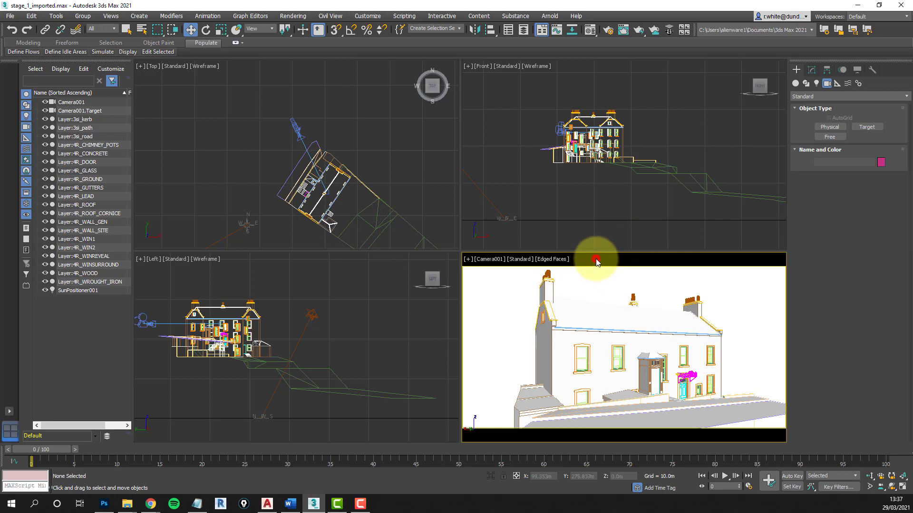
{"action": "right_click", "coordinate": [592, 262]}
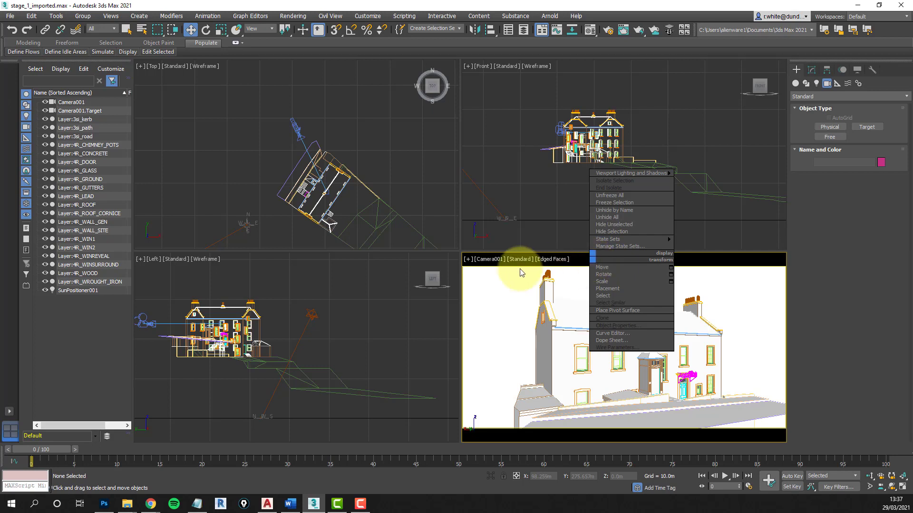
{"action": "left_click", "coordinate": [582, 260]}
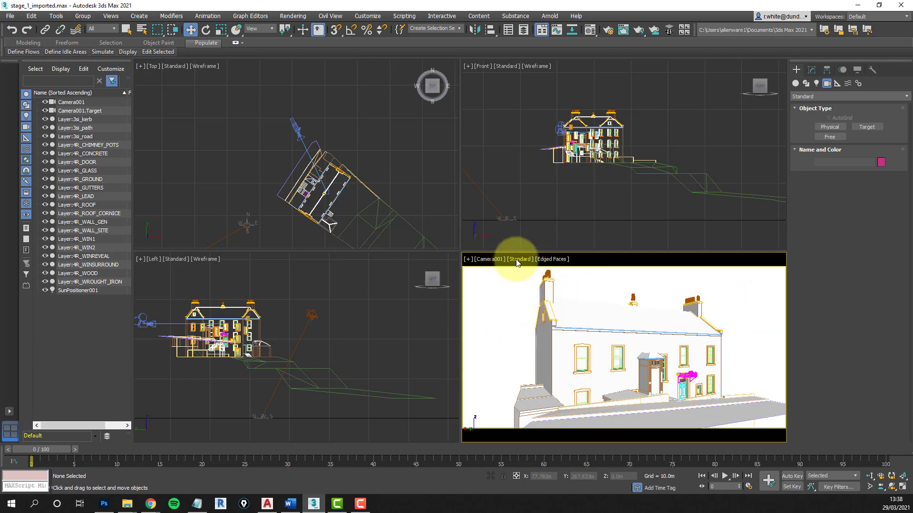
{"action": "left_click", "coordinate": [489, 260]}
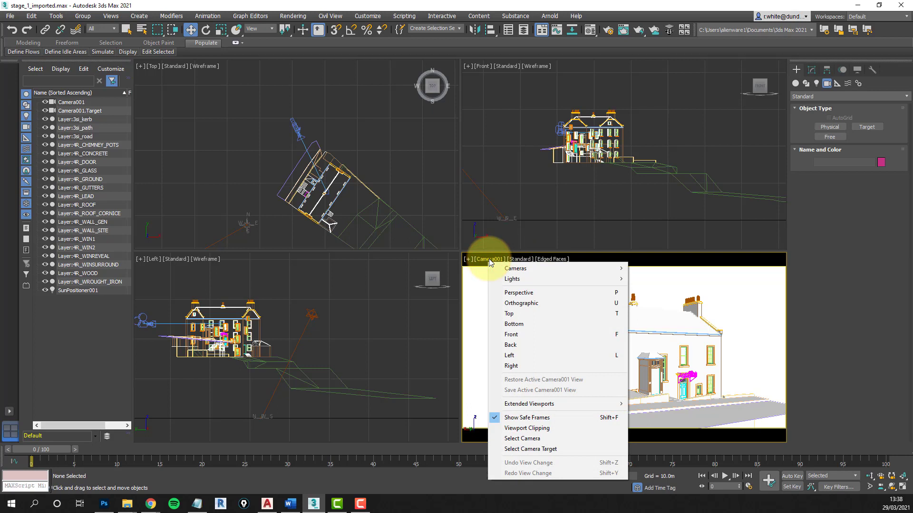
{"action": "left_click", "coordinate": [518, 260]}
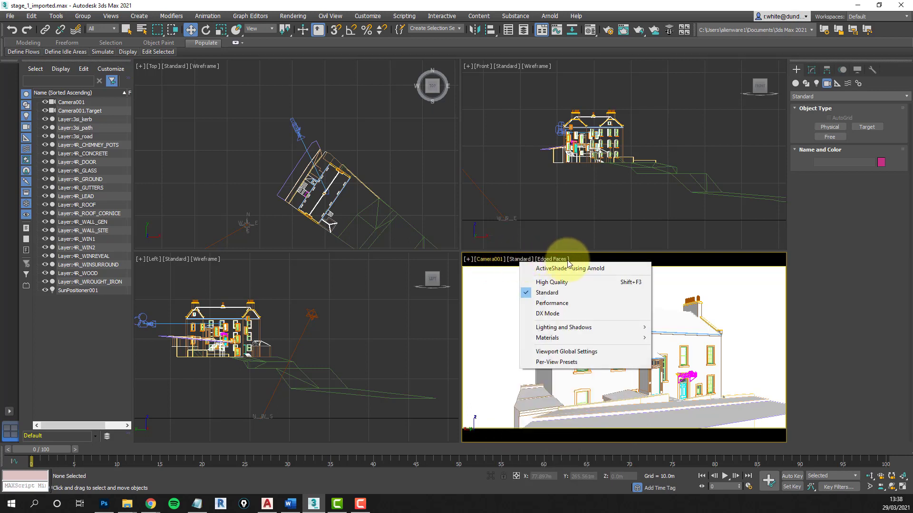
{"action": "left_click", "coordinate": [545, 260]}
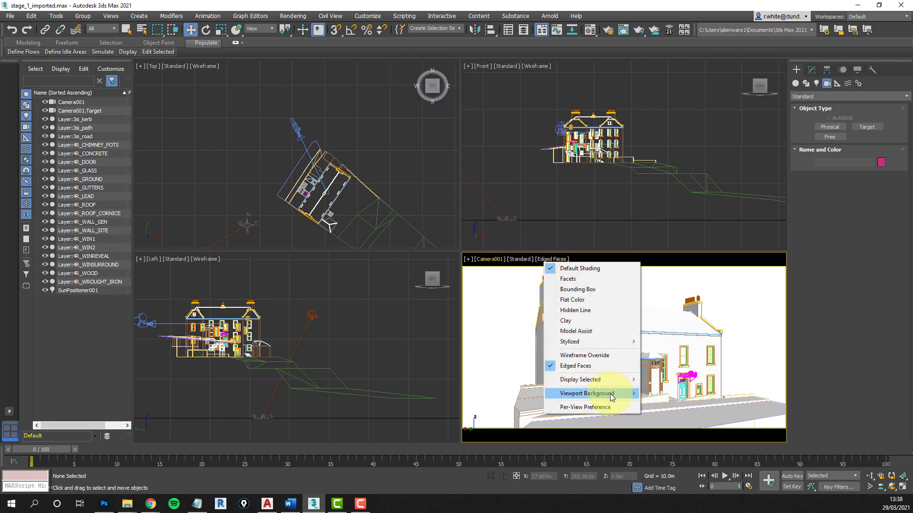
{"action": "mouse_move", "coordinate": [613, 393]}
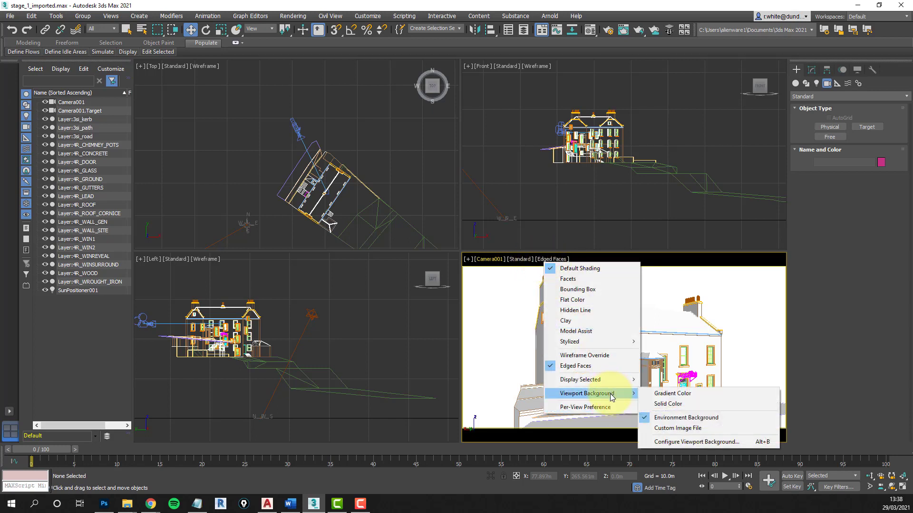
{"action": "left_click", "coordinate": [669, 405]}
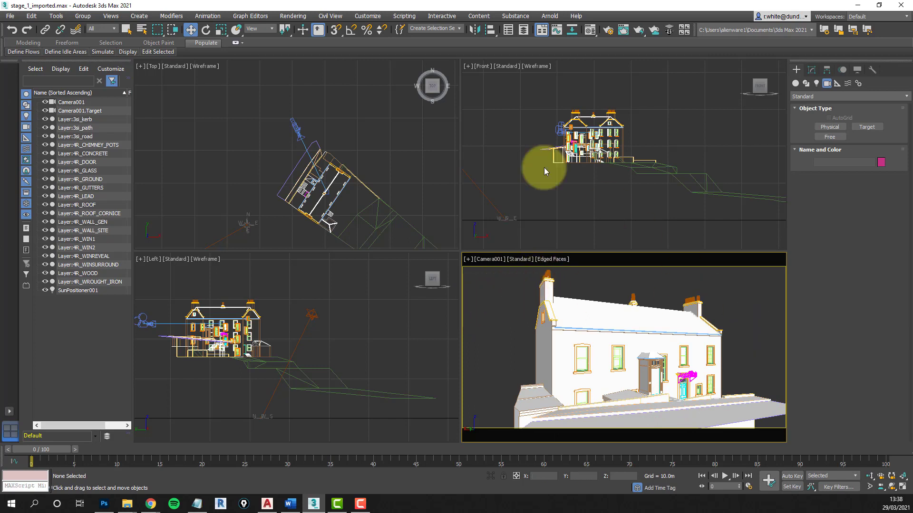
Check which environment map is assigned to the scene background in the environment settings
{"action": "left_click", "coordinate": [365, 17]}
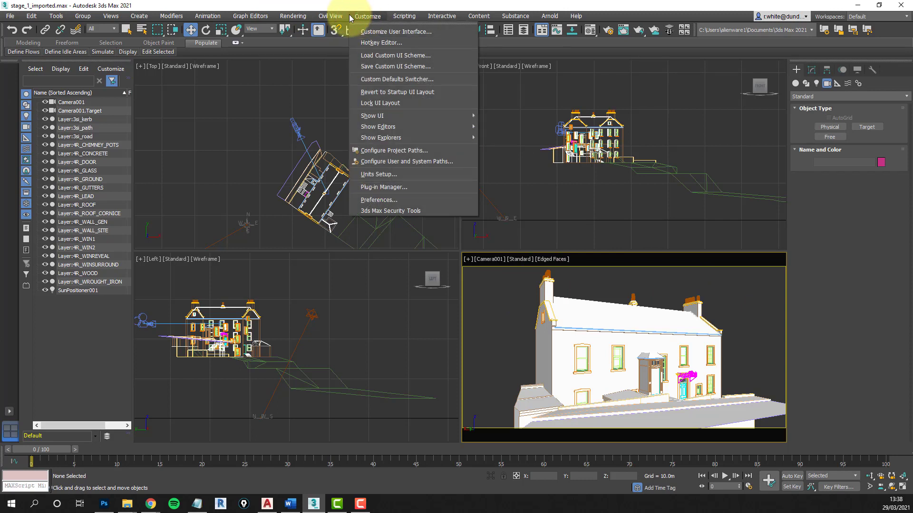
{"action": "mouse_move", "coordinate": [288, 16]}
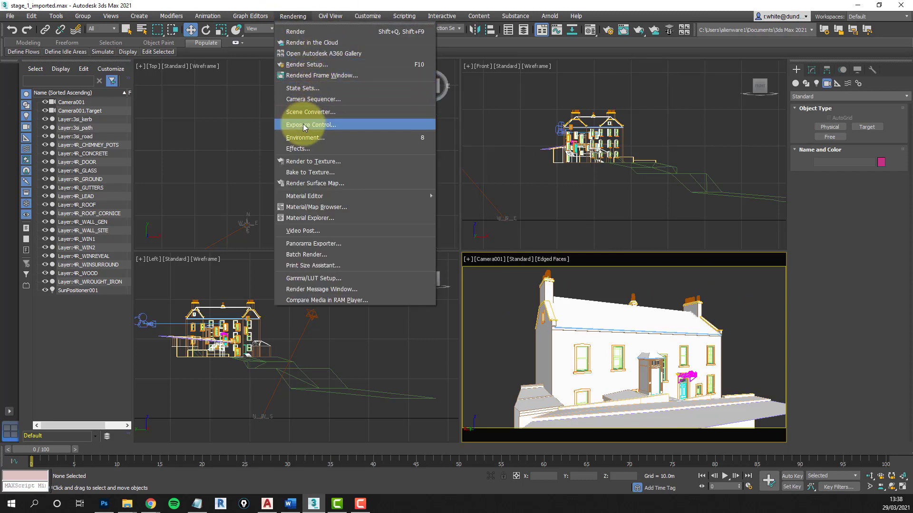
{"action": "left_click", "coordinate": [301, 138]}
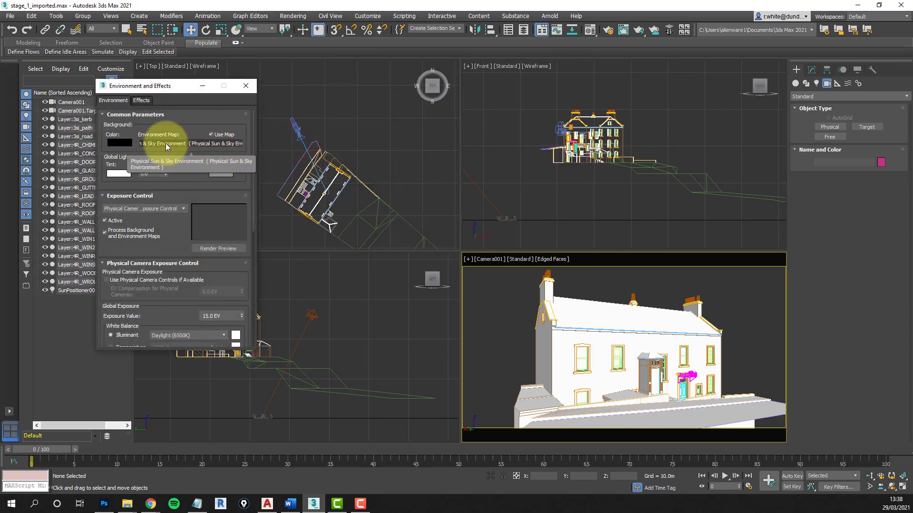
{"action": "left_click", "coordinate": [246, 85]}
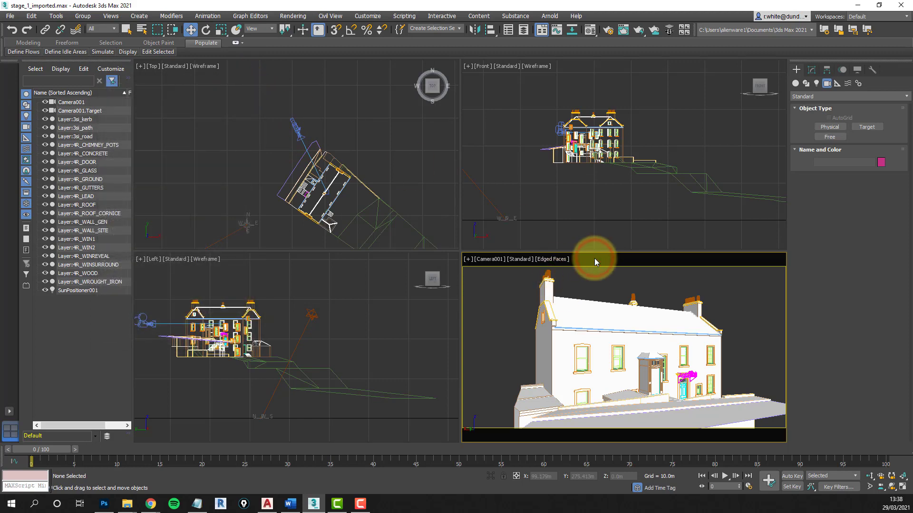
Render the Camera001 view, inspect the lit house in the image, and close the rendered frame
{"action": "left_click", "coordinate": [638, 32]}
{"action": "left_click", "coordinate": [638, 31]}
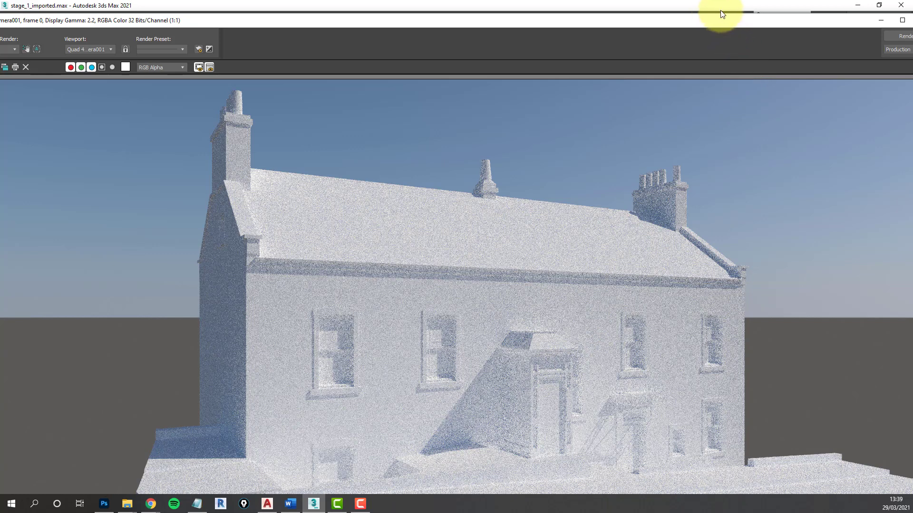
{"action": "left_click_drag", "start_coordinate": [683, 22], "coordinate": [630, 21]}
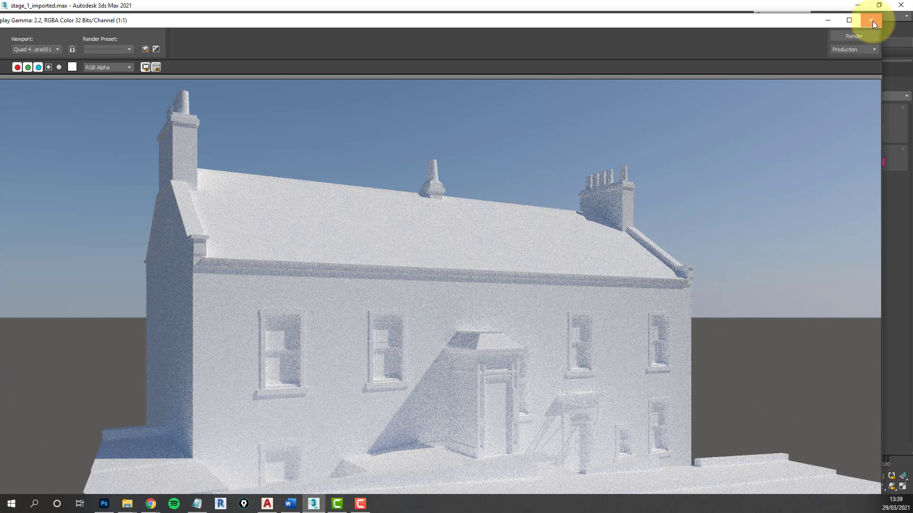
{"action": "left_click", "coordinate": [871, 20]}
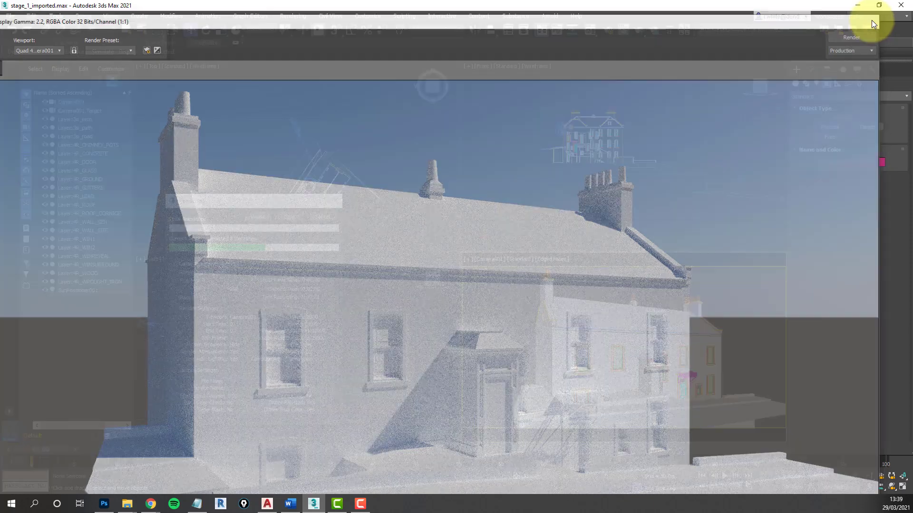
Enable the Force 2-Sided option in the render setup
{"action": "left_click", "coordinate": [609, 30]}
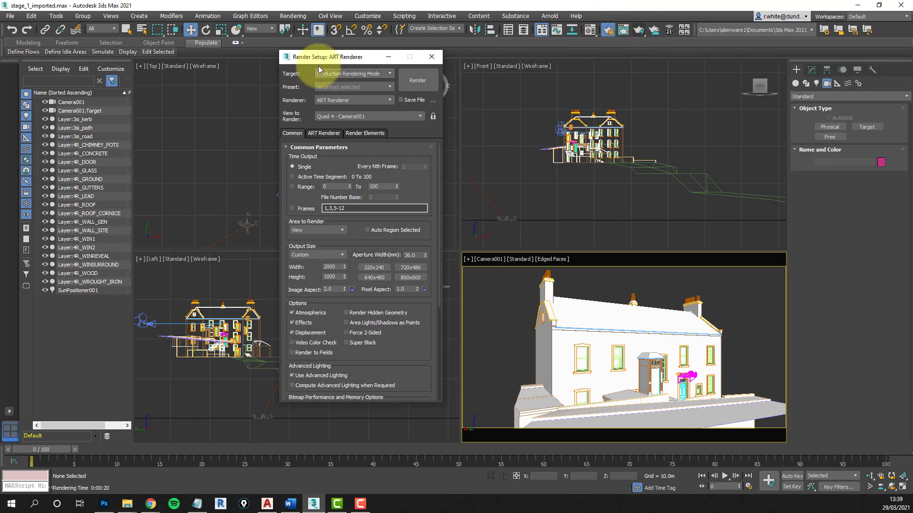
{"action": "left_click_drag", "start_coordinate": [344, 62], "coordinate": [264, 62]}
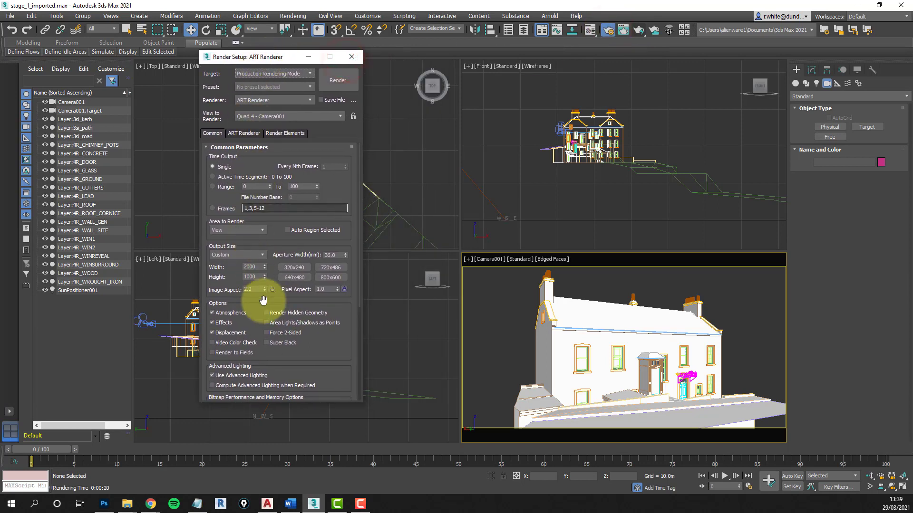
{"action": "left_click", "coordinate": [268, 334]}
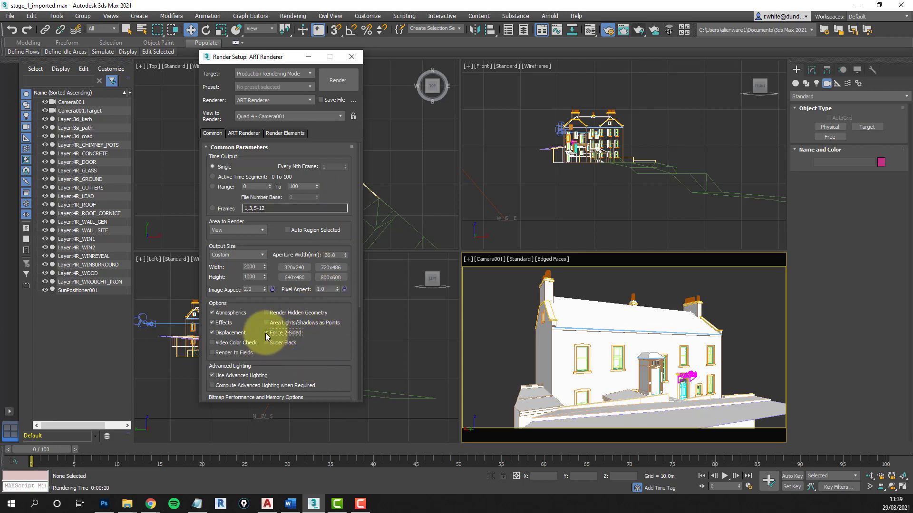
{"action": "left_click", "coordinate": [350, 58]}
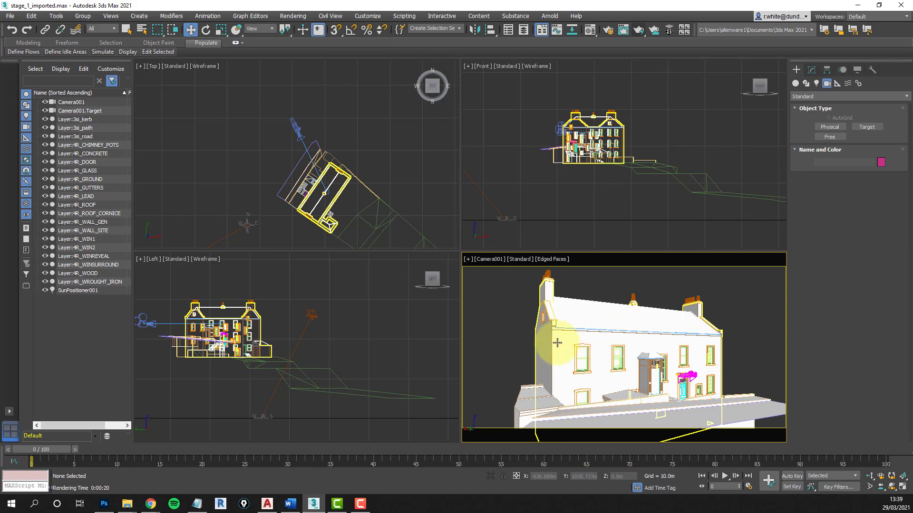
Load the DUNDEE STONE material from the GSM.mat library into the second sample slot of the Material Editor
{"action": "left_click", "coordinate": [590, 30]}
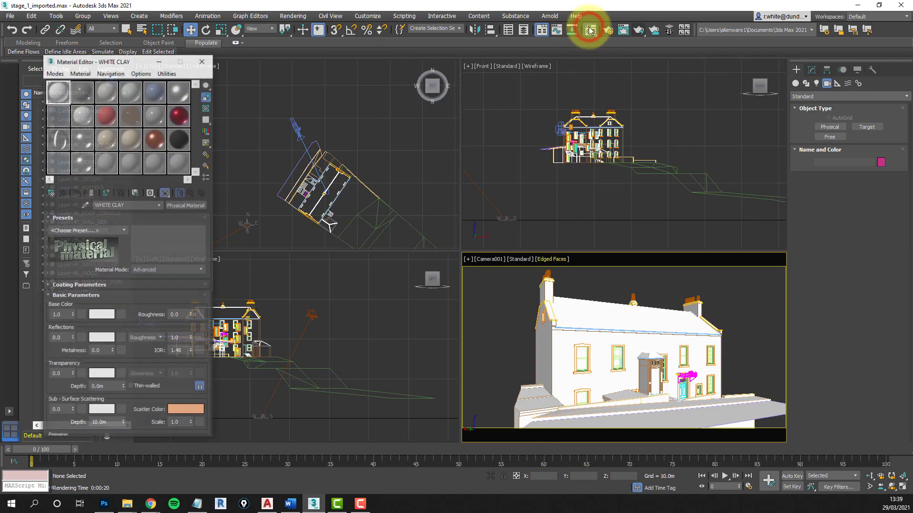
{"action": "left_click_drag", "start_coordinate": [124, 64], "coordinate": [231, 52]}
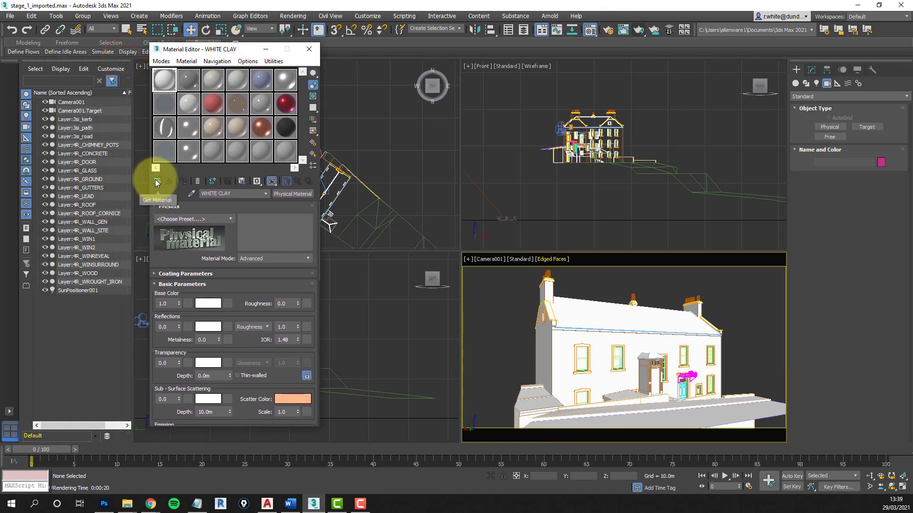
{"action": "left_click", "coordinate": [156, 182]}
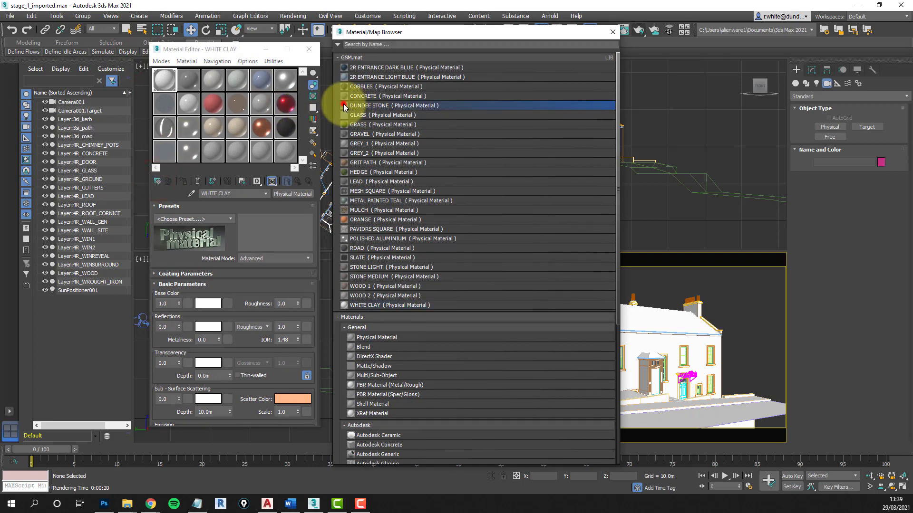
{"action": "left_click_drag", "start_coordinate": [341, 106], "coordinate": [190, 81]}
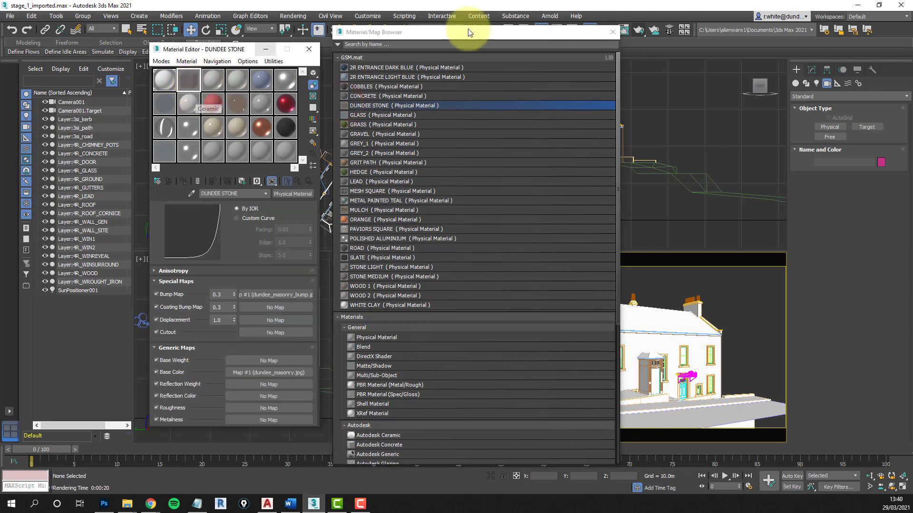
{"action": "left_click", "coordinate": [612, 32]}
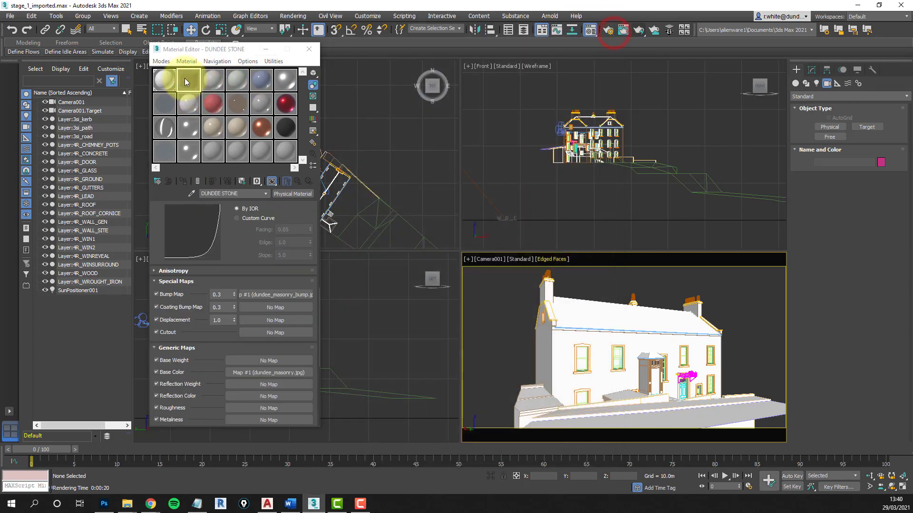
Inspect the DUNDEE STONE sample in an enlarged material preview and close the preview
{"action": "double_click", "coordinate": [184, 78]}
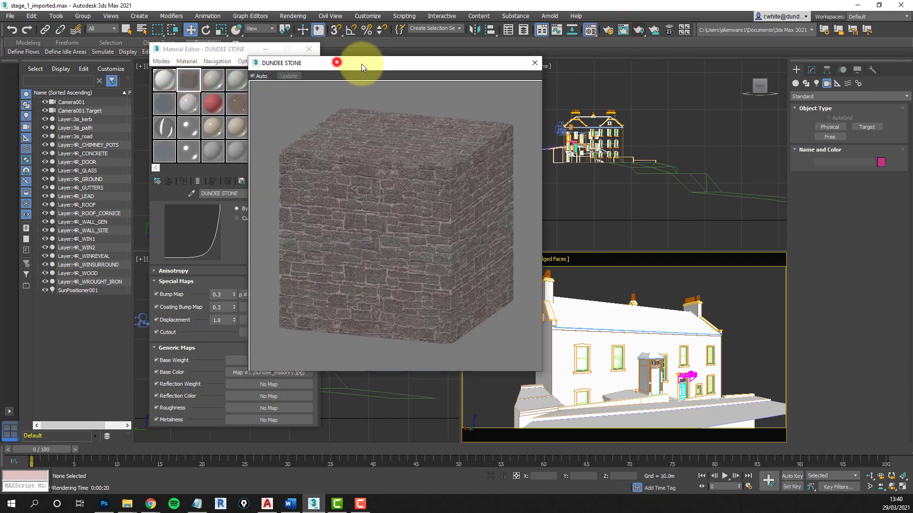
{"action": "left_click_drag", "start_coordinate": [361, 65], "coordinate": [438, 40]}
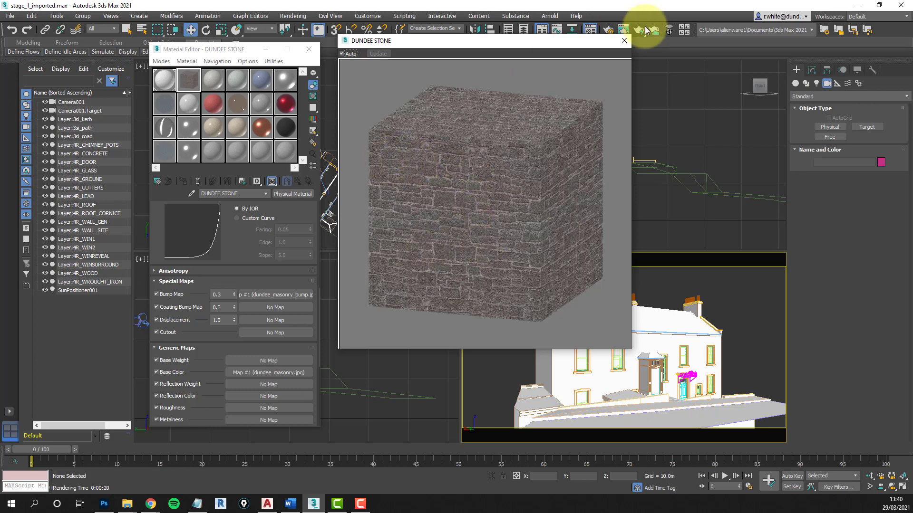
{"action": "left_click", "coordinate": [625, 41]}
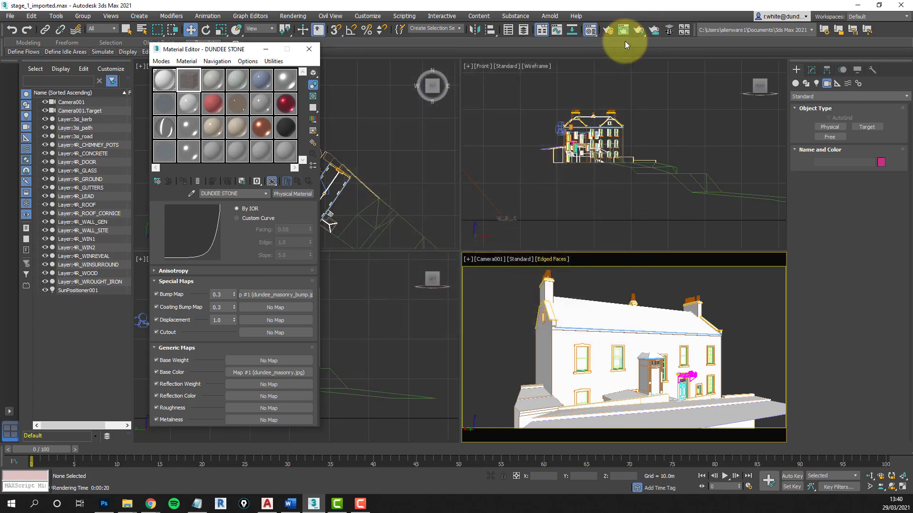
Assign the DUNDEE STONE material to the house's main wall object, Layer:4R_WALL_GEN
{"action": "left_click", "coordinate": [603, 343]}
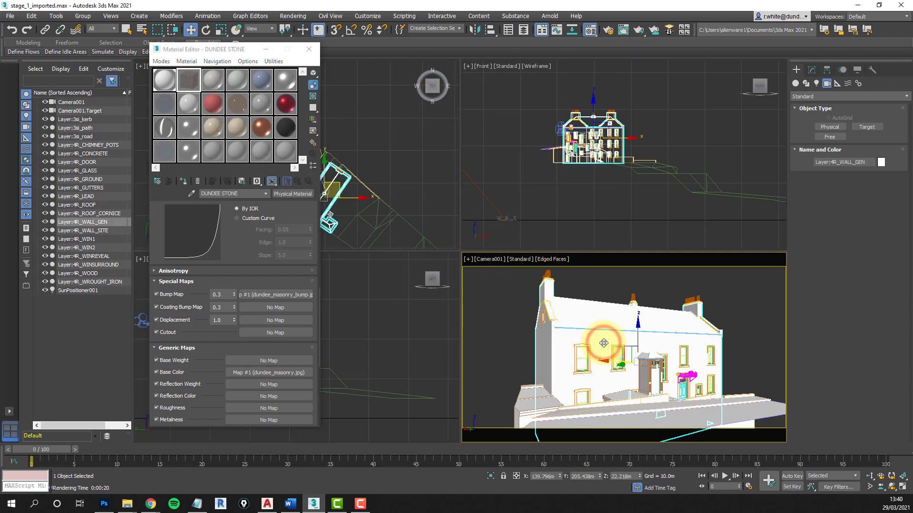
{"action": "left_click", "coordinate": [127, 30]}
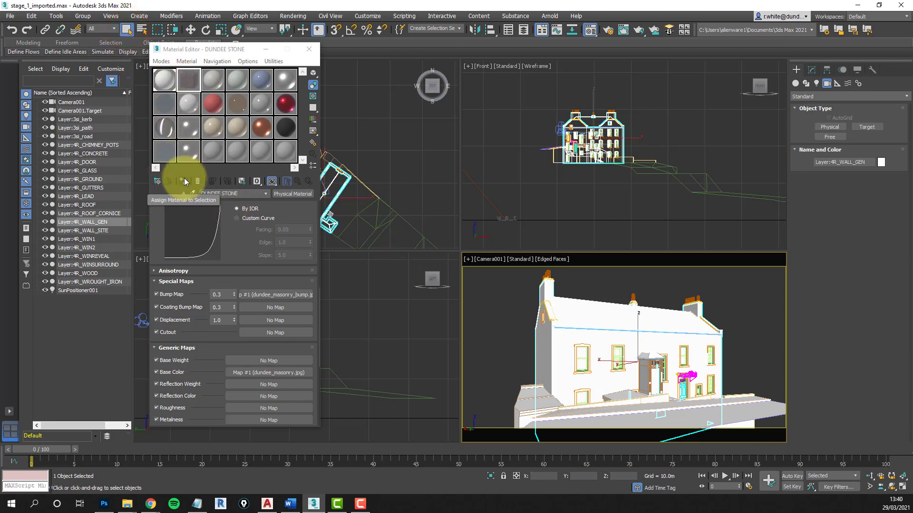
{"action": "left_click", "coordinate": [191, 83]}
{"action": "left_click_drag", "start_coordinate": [191, 84], "coordinate": [602, 346]}
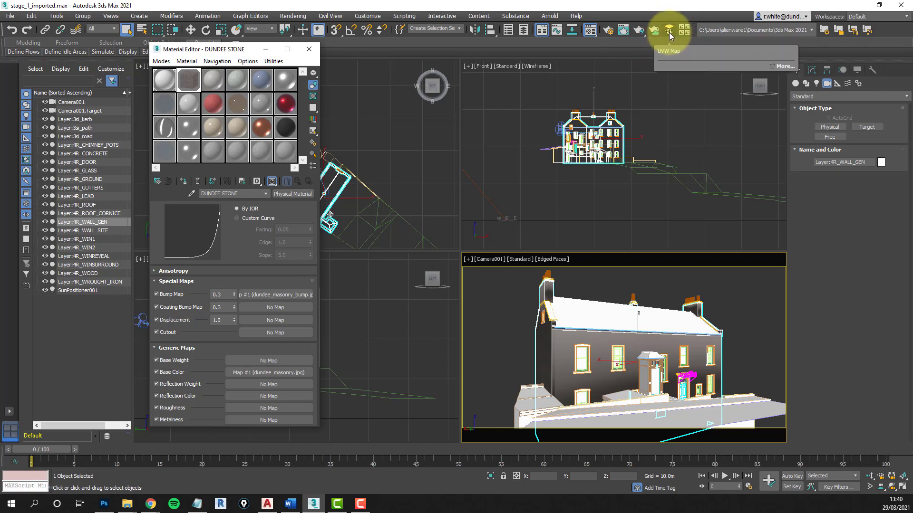
Add a UV Grow Loop button to the main toolbar through the user interface customization
{"action": "right_click", "coordinate": [883, 30]}
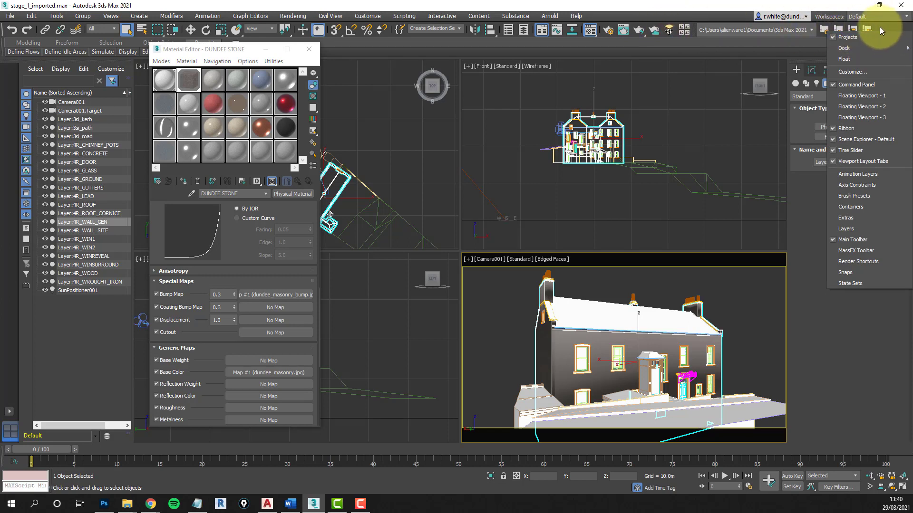
{"action": "left_click", "coordinate": [848, 71]}
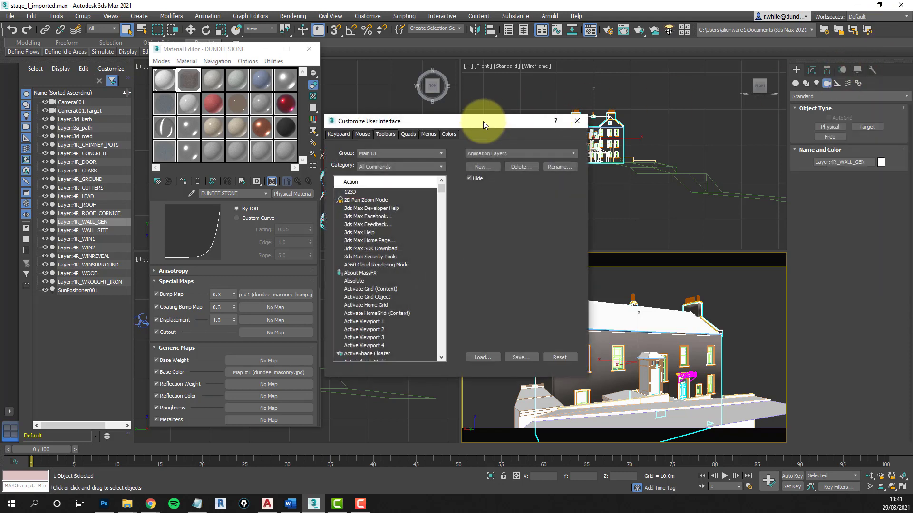
{"action": "left_click_drag", "start_coordinate": [482, 121], "coordinate": [400, 72]}
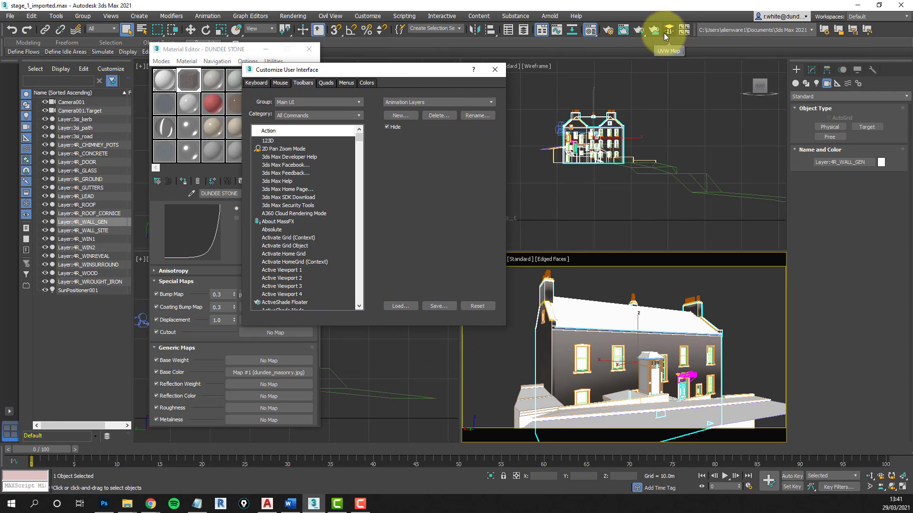
{"action": "left_click_drag", "start_coordinate": [359, 137], "coordinate": [352, 285]}
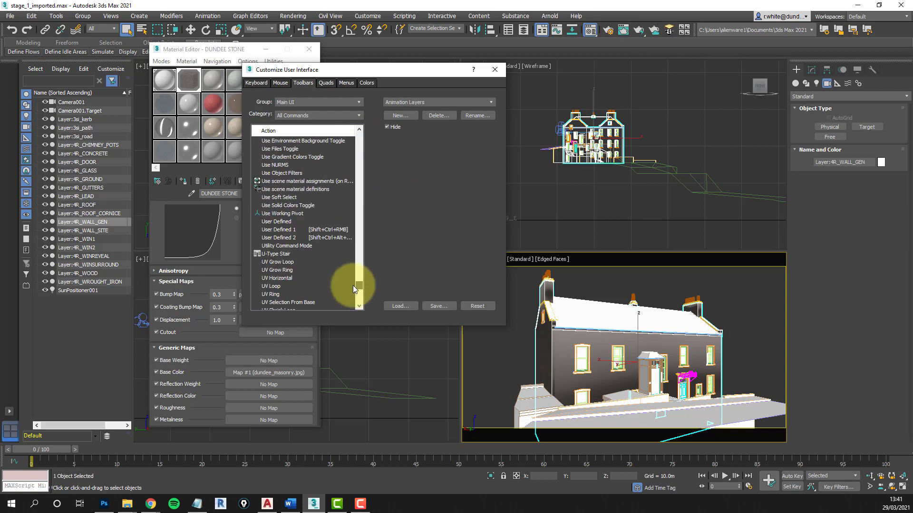
{"action": "scroll", "coordinate": [315, 275], "scroll_direction": "down", "scroll_amount": 2}
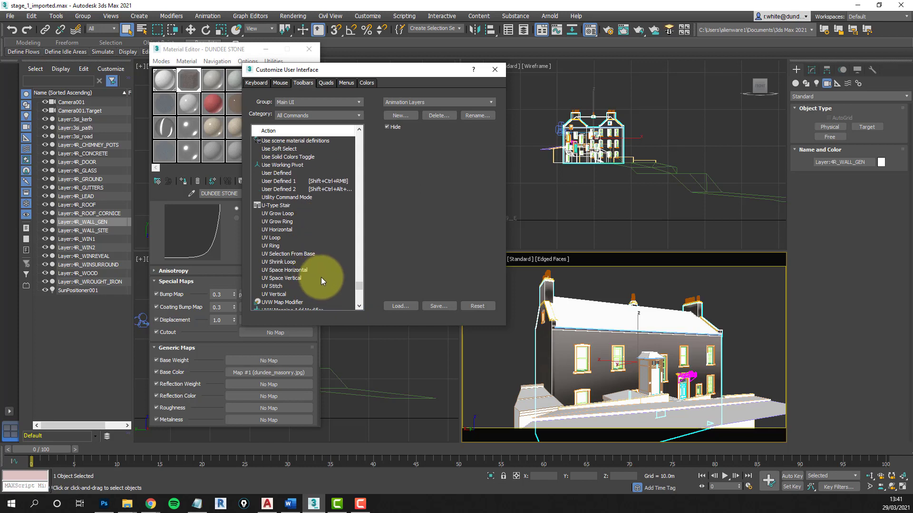
{"action": "left_click", "coordinate": [265, 213]}
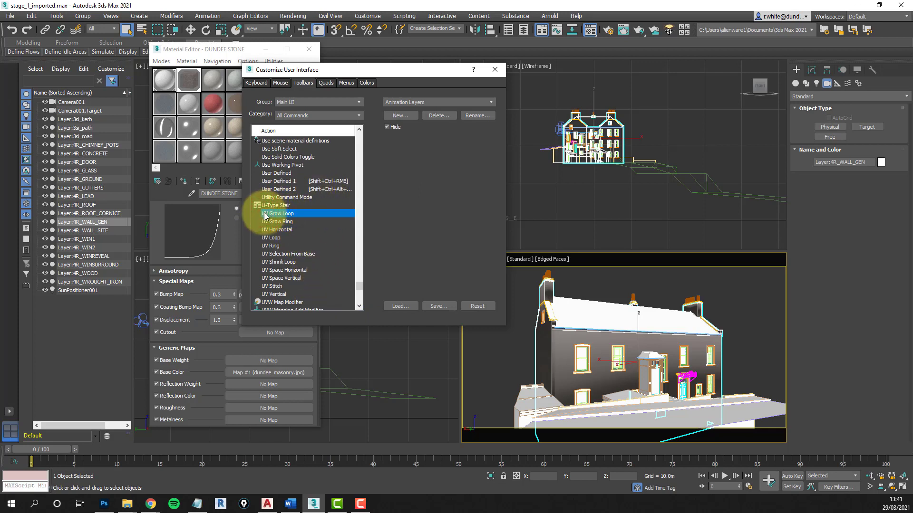
{"action": "left_click_drag", "start_coordinate": [264, 213], "coordinate": [675, 31]}
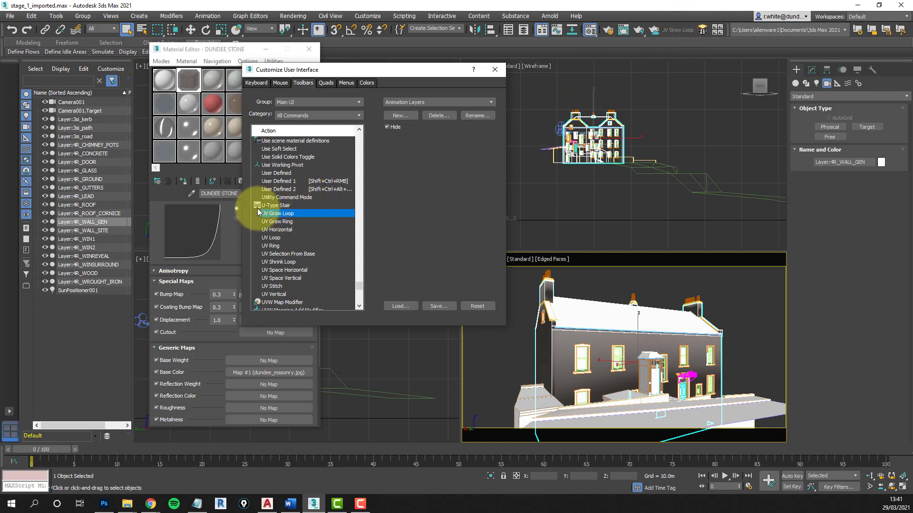
Delete the UV Grow Loop button from the main toolbar
{"action": "left_click", "coordinate": [678, 30]}
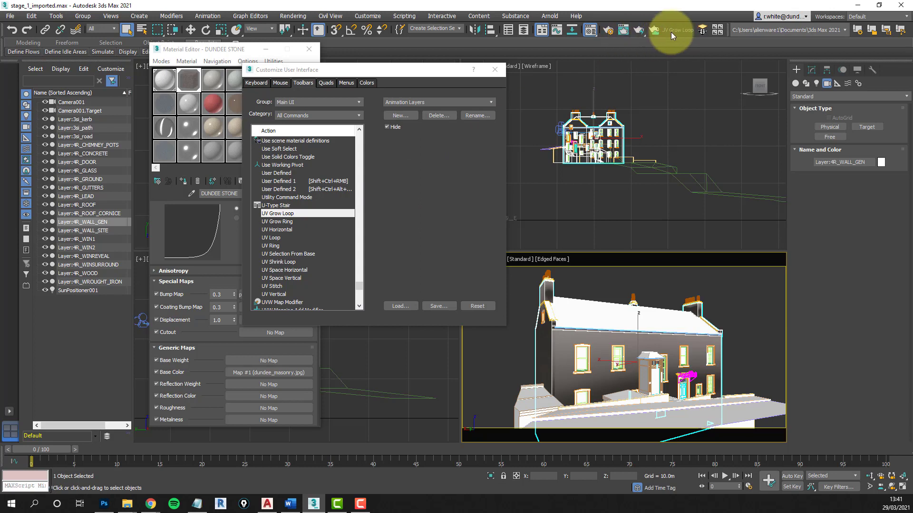
{"action": "right_click", "coordinate": [679, 31]}
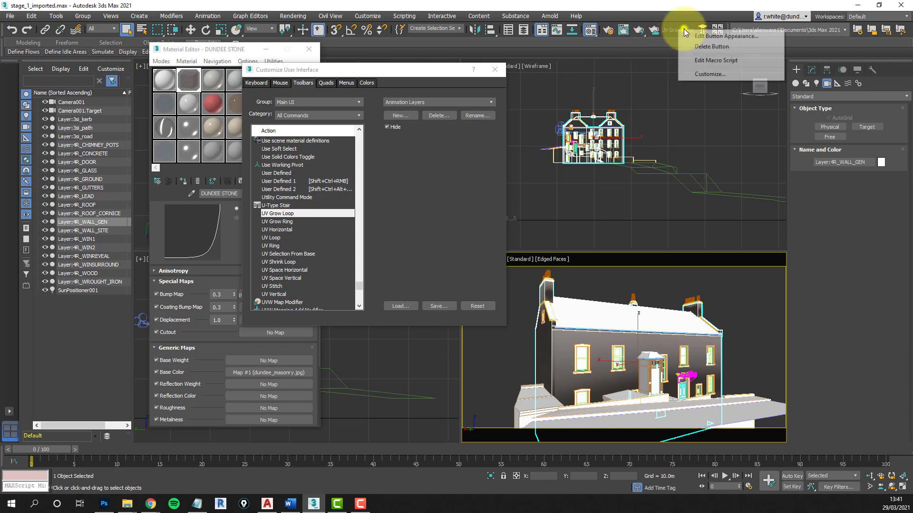
{"action": "left_click", "coordinate": [701, 46]}
{"action": "left_click", "coordinate": [438, 264]}
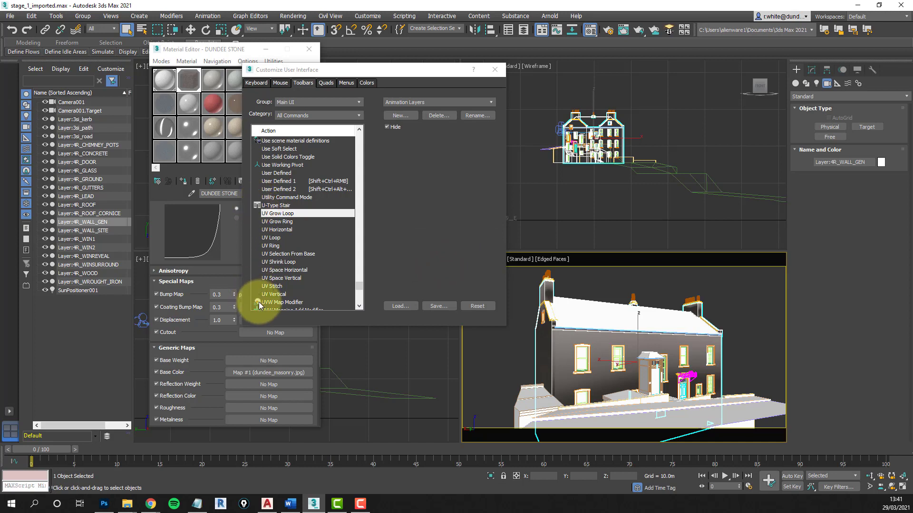
Add the UVW Map Modifier command to the main toolbar and delete the duplicate button
{"action": "scroll", "coordinate": [259, 304], "scroll_direction": "down", "scroll_amount": 1}
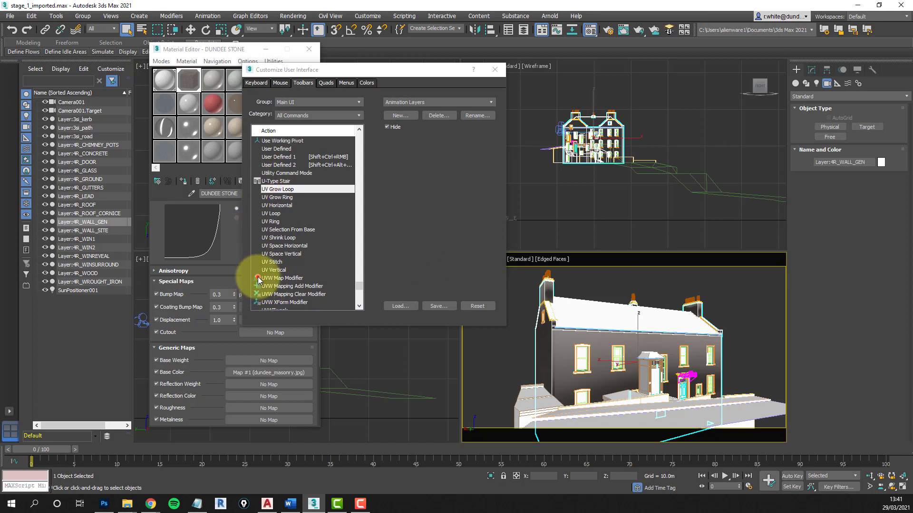
{"action": "left_click_drag", "start_coordinate": [258, 279], "coordinate": [666, 31]}
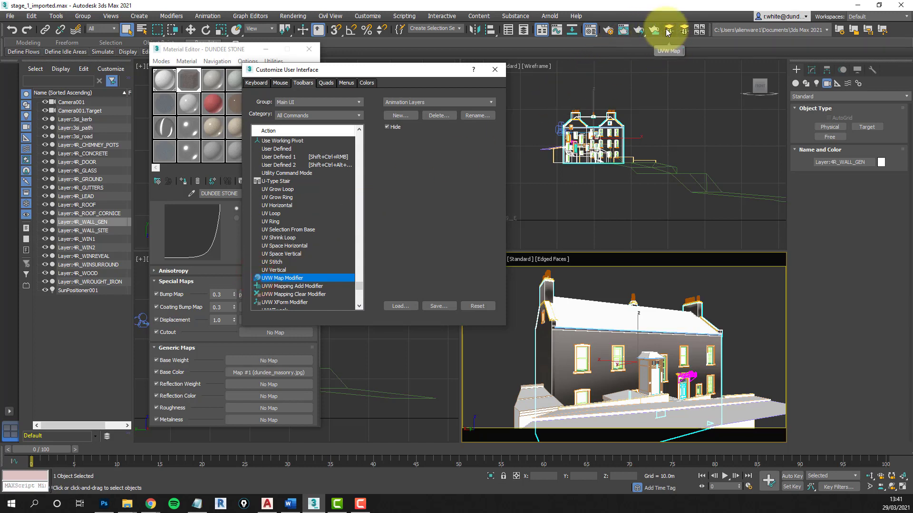
{"action": "right_click", "coordinate": [668, 32]}
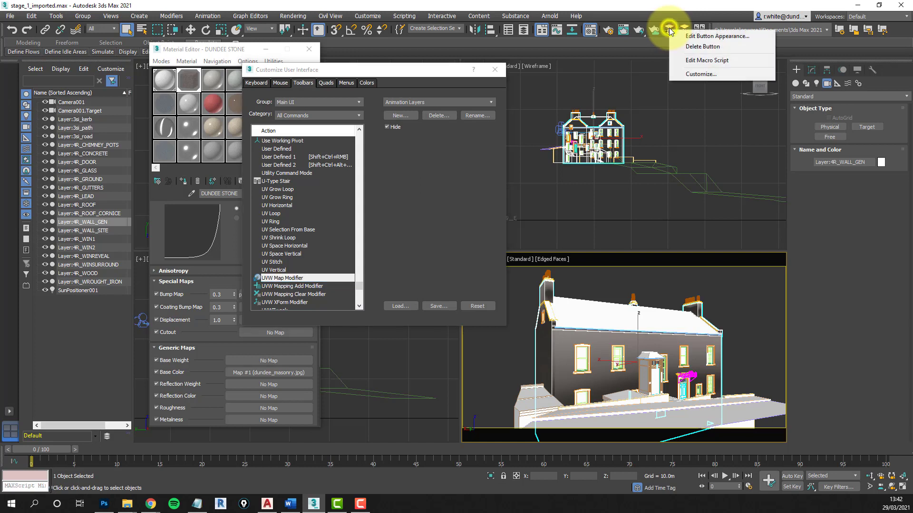
{"action": "left_click", "coordinate": [697, 48]}
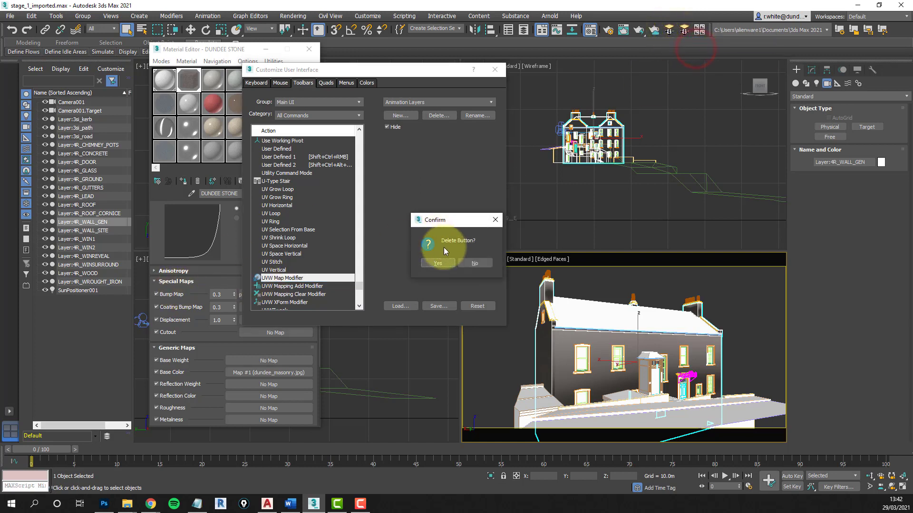
{"action": "left_click", "coordinate": [434, 263]}
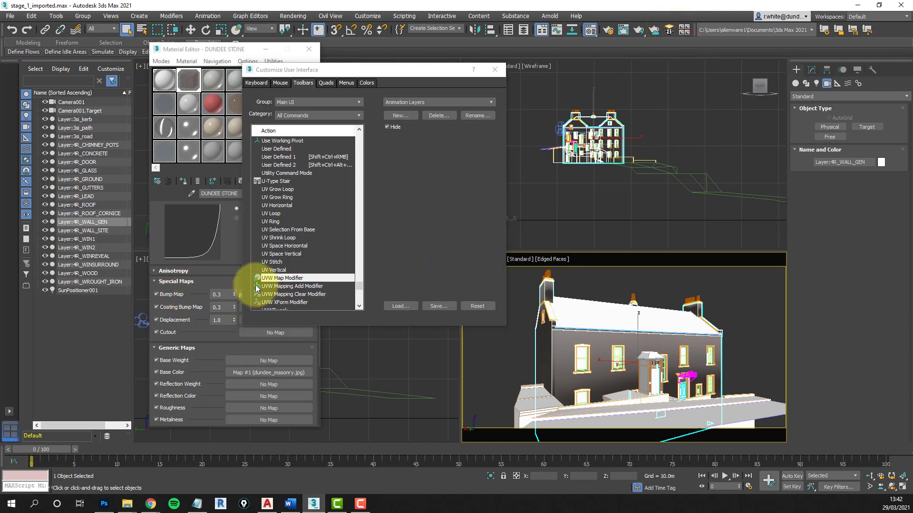
Add a UVW Mapping Add Modifier button to the main toolbar, delete it, and close the interface customization
{"action": "left_click_drag", "start_coordinate": [257, 287], "coordinate": [667, 30]}
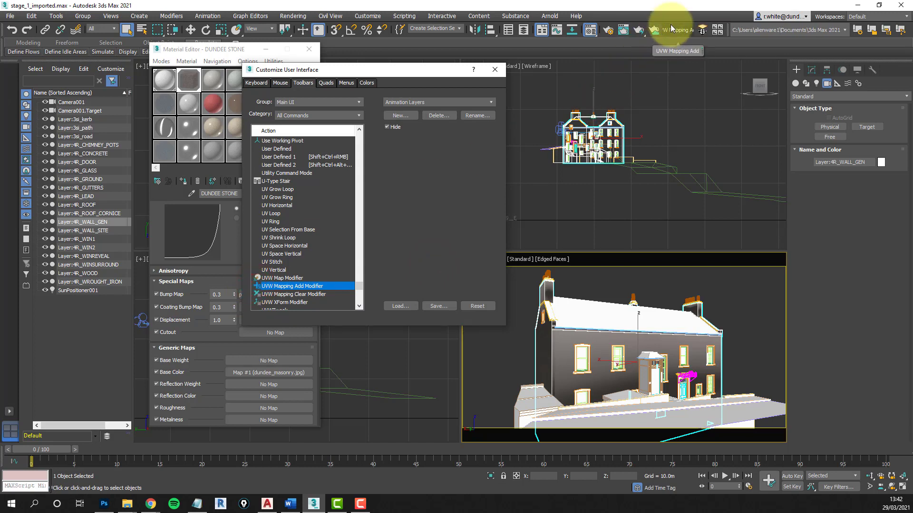
{"action": "right_click", "coordinate": [672, 30]}
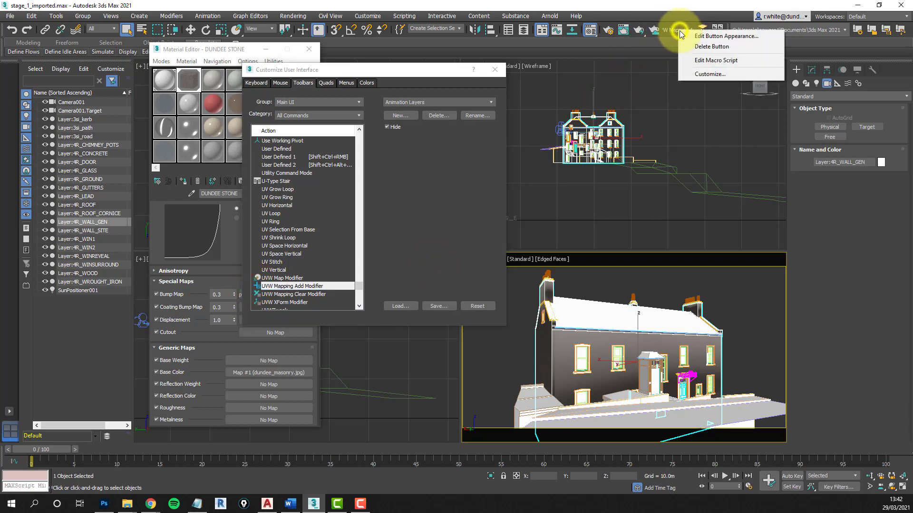
{"action": "left_click", "coordinate": [714, 47]}
{"action": "left_click", "coordinate": [430, 265]}
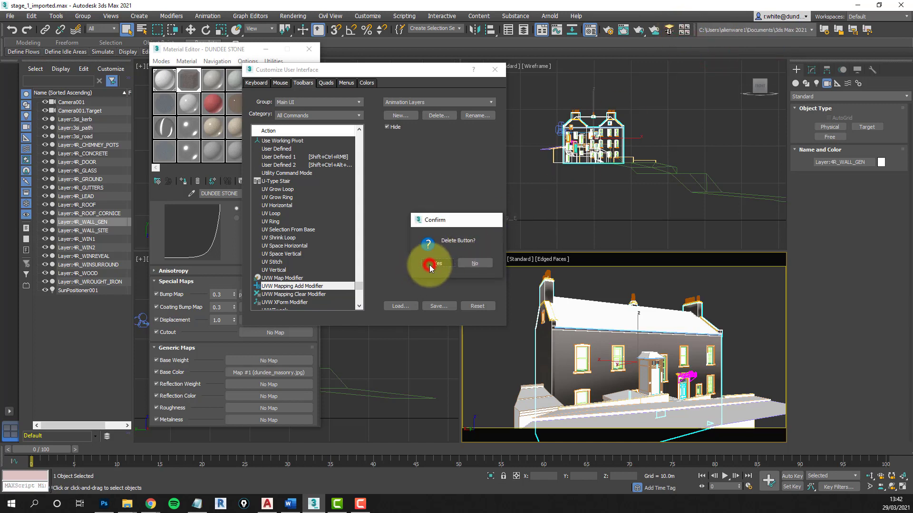
{"action": "left_click", "coordinate": [497, 71]}
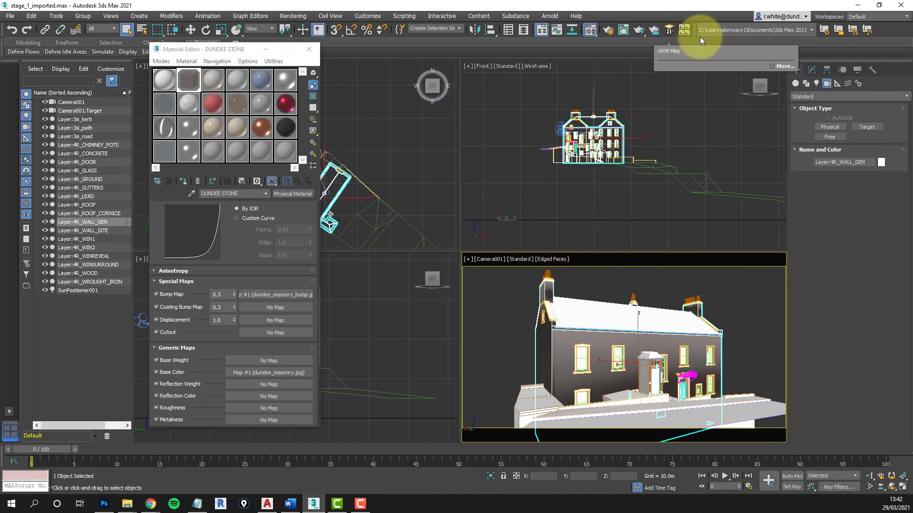
Apply a UVW Map modifier to the selected wall object, Layer:4R_WALL_GEN
{"action": "left_click", "coordinate": [811, 70]}
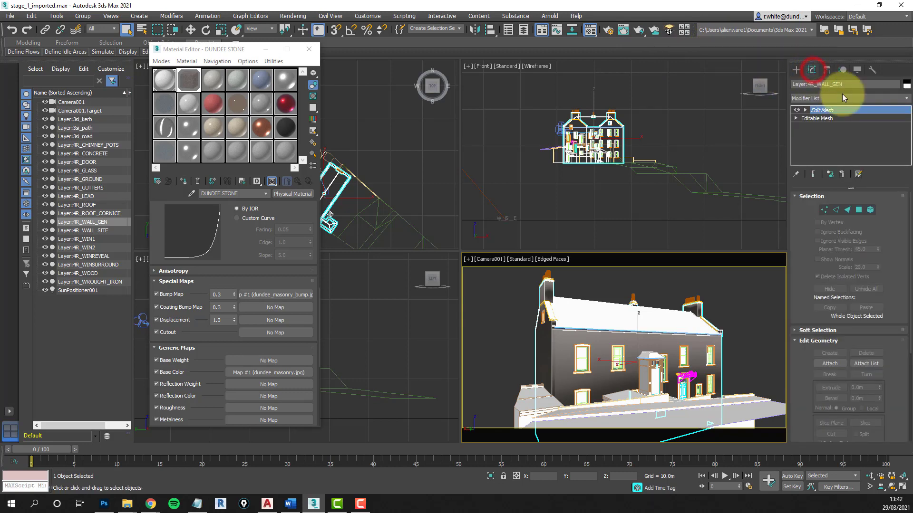
{"action": "left_click", "coordinate": [905, 99]}
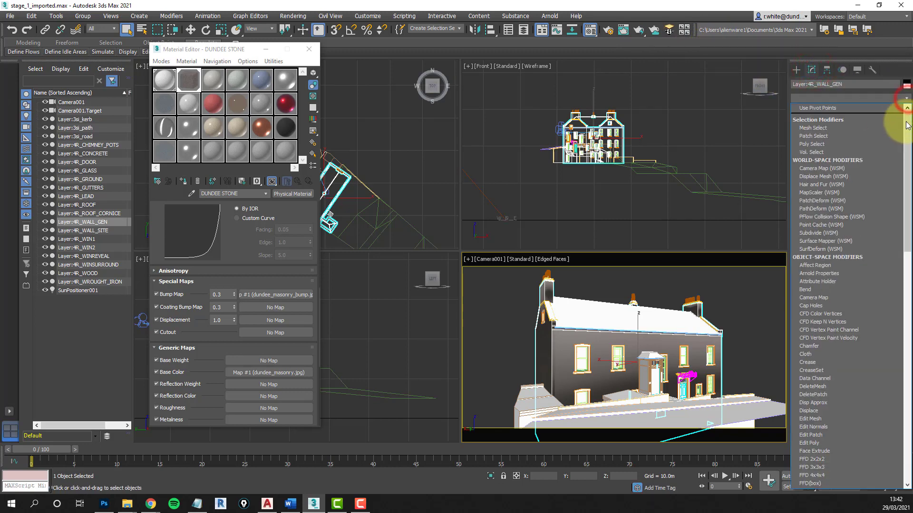
{"action": "left_click_drag", "start_coordinate": [908, 132], "coordinate": [906, 375]}
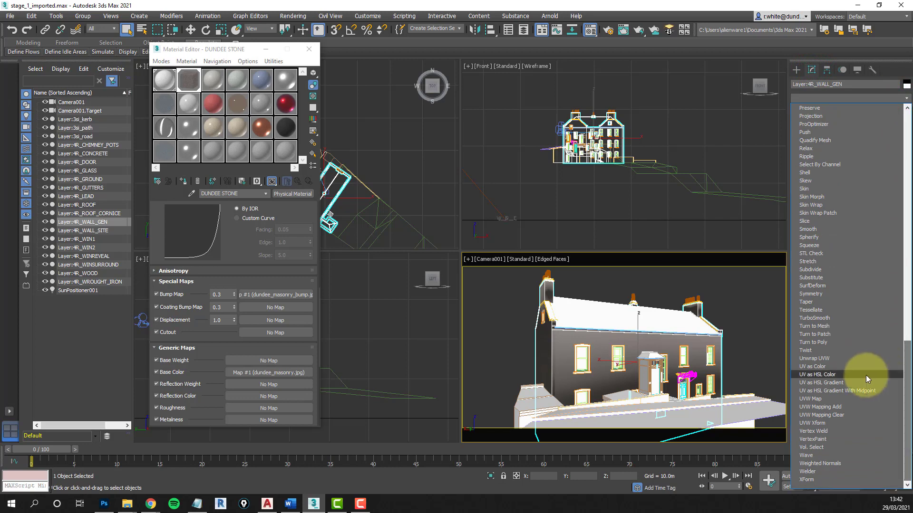
{"action": "left_click", "coordinate": [823, 400]}
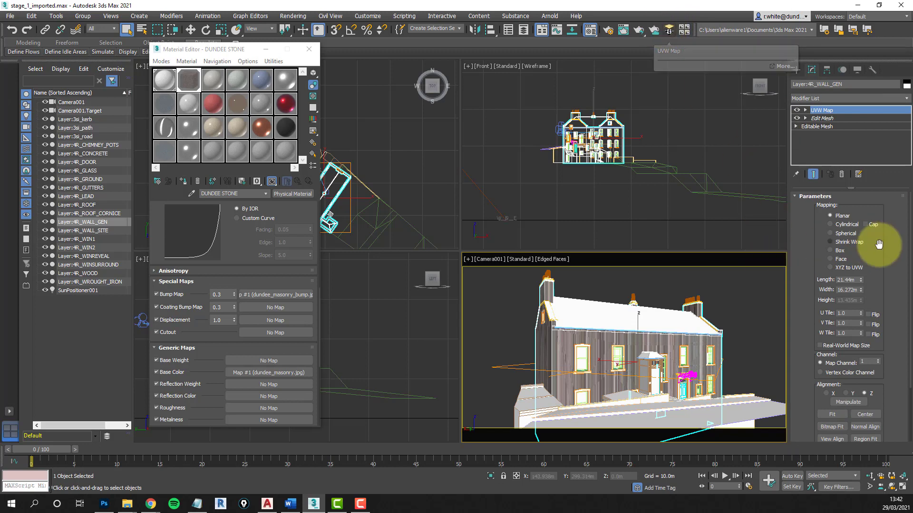
Switch to the Word prompt sheet, check the mapping type and size listed for Dundee stone, and return to 3ds Max
{"action": "left_click_drag", "start_coordinate": [912, 28], "coordinate": [267, 24]}
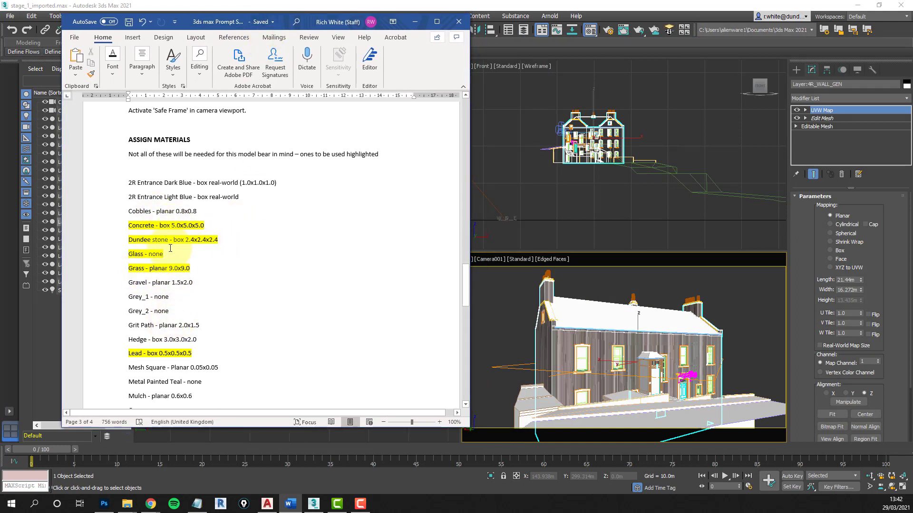
{"action": "left_click_drag", "start_coordinate": [174, 240], "coordinate": [225, 240]}
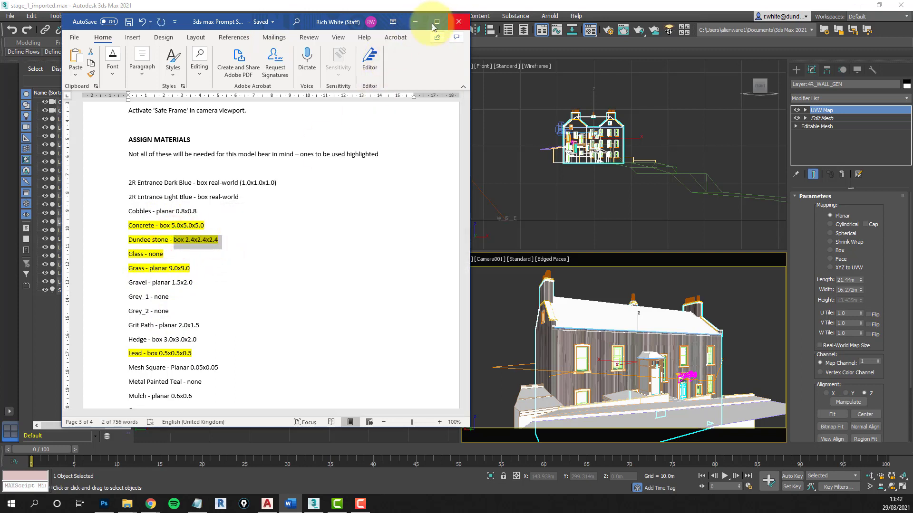
{"action": "left_click_drag", "start_coordinate": [247, 25], "coordinate": [912, 19]}
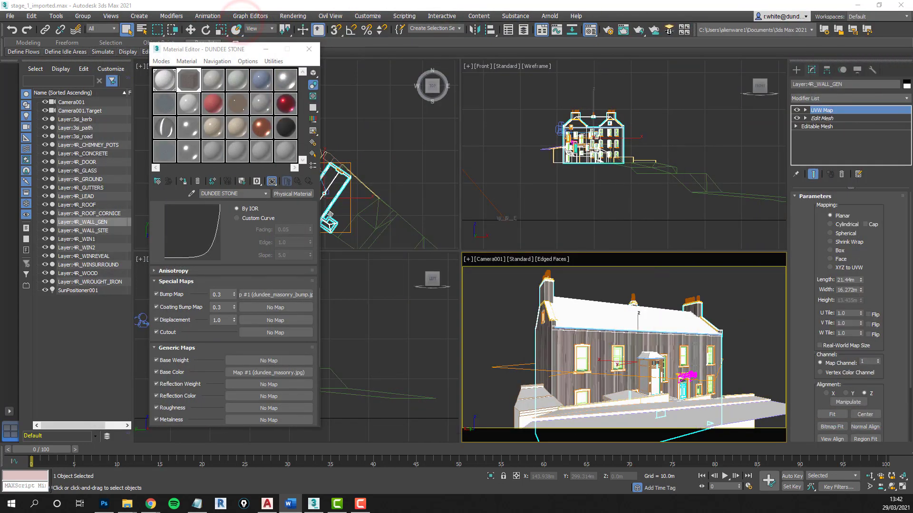
Set the wall's UVW mapping to Box with length, width and height of 2.4 m each
{"action": "left_click", "coordinate": [832, 252]}
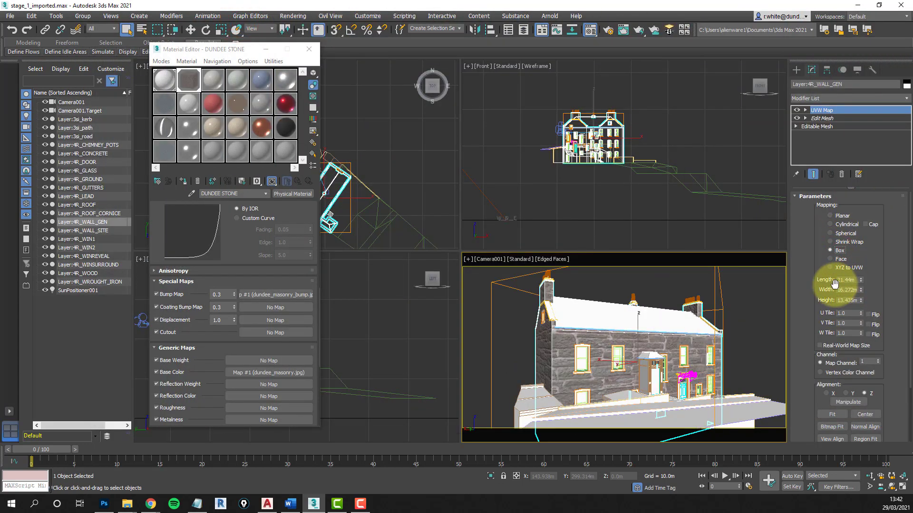
{"action": "double_click", "coordinate": [853, 280]}
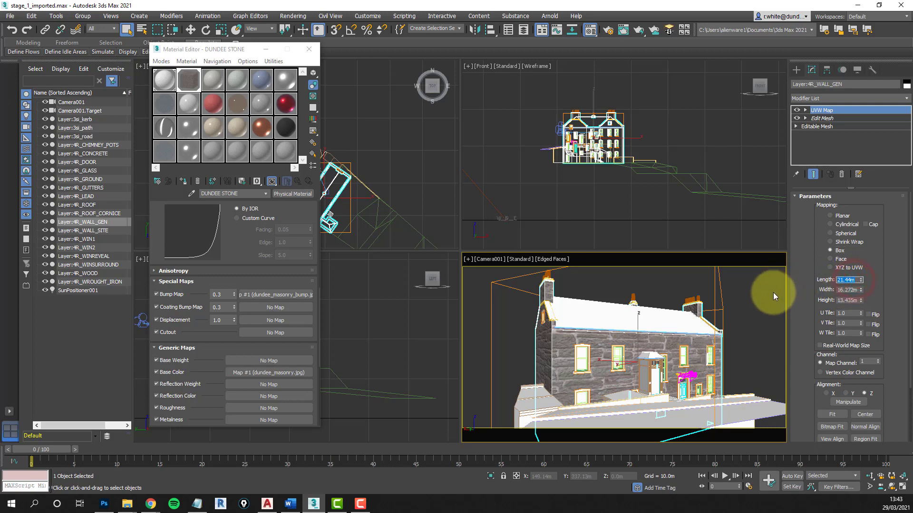
{"action": "type", "text": "2.4"}
{"action": "key", "text": "Tab"}
{"action": "type", "text": "2.4"}
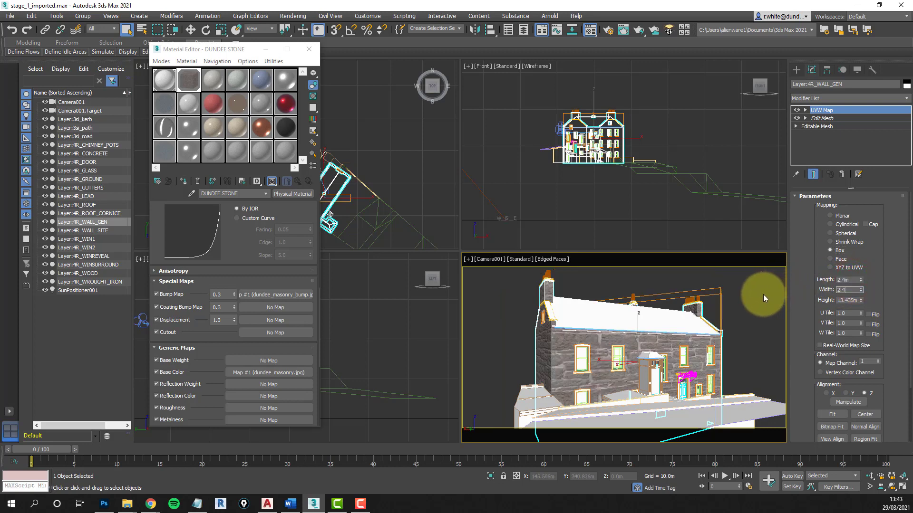
{"action": "key", "text": "Tab"}
{"action": "type", "text": "2.4"}
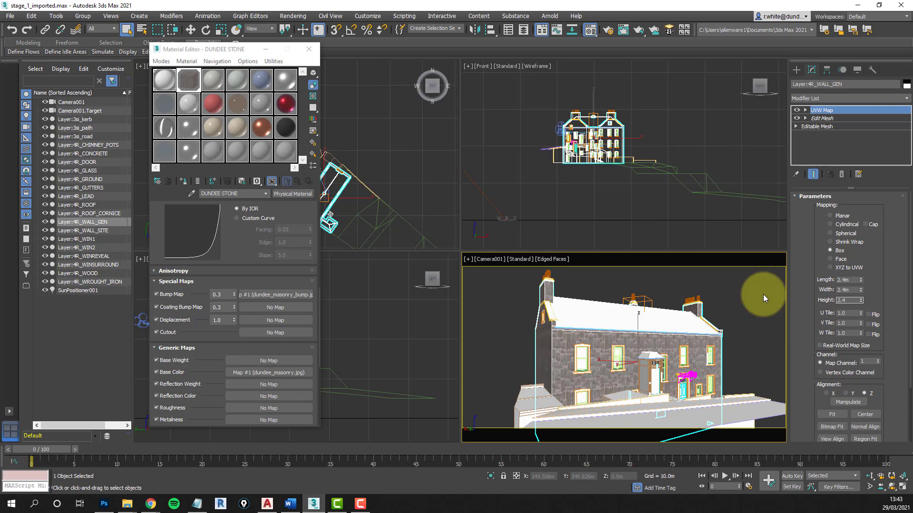
{"action": "key", "text": "Return"}
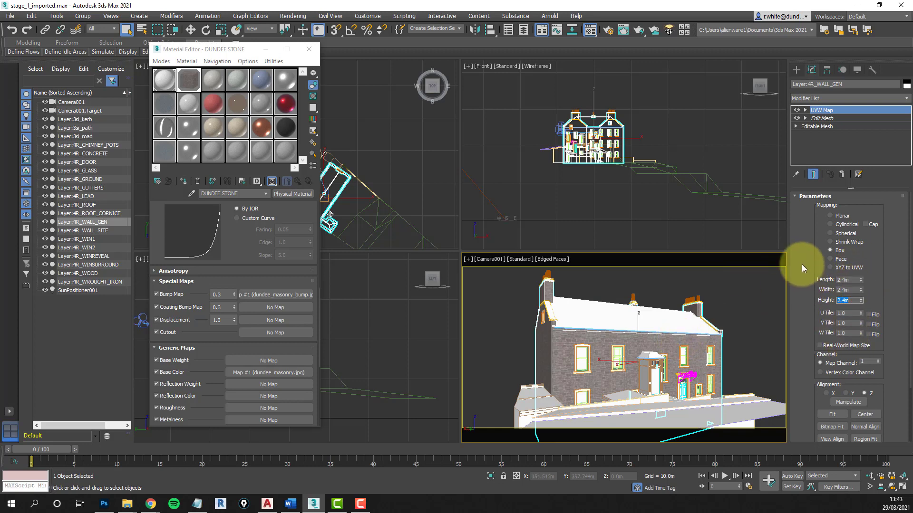
Close the Material Editor, switch to AutoCAD and open the most recent 4R drawing
{"action": "left_click", "coordinate": [309, 49]}
{"action": "scroll", "coordinate": [328, 191], "scroll_direction": "up", "scroll_amount": 10}
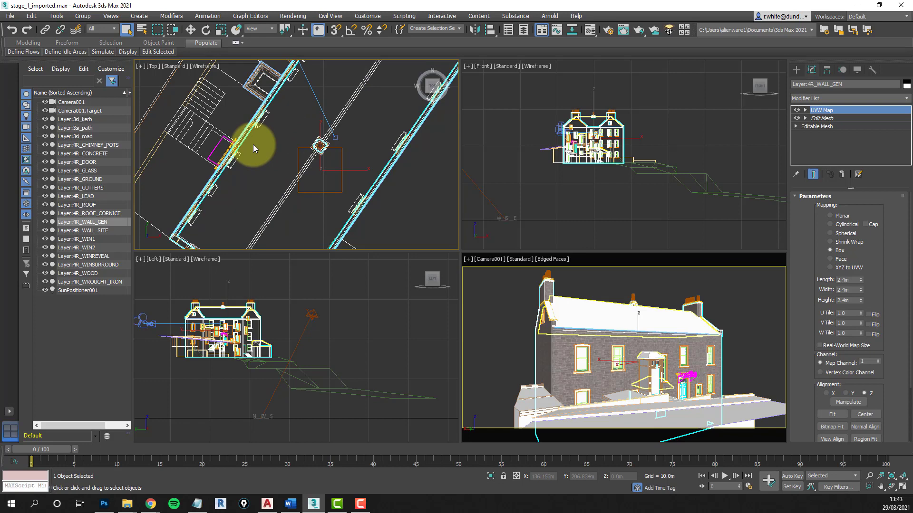
{"action": "left_click", "coordinate": [268, 504]}
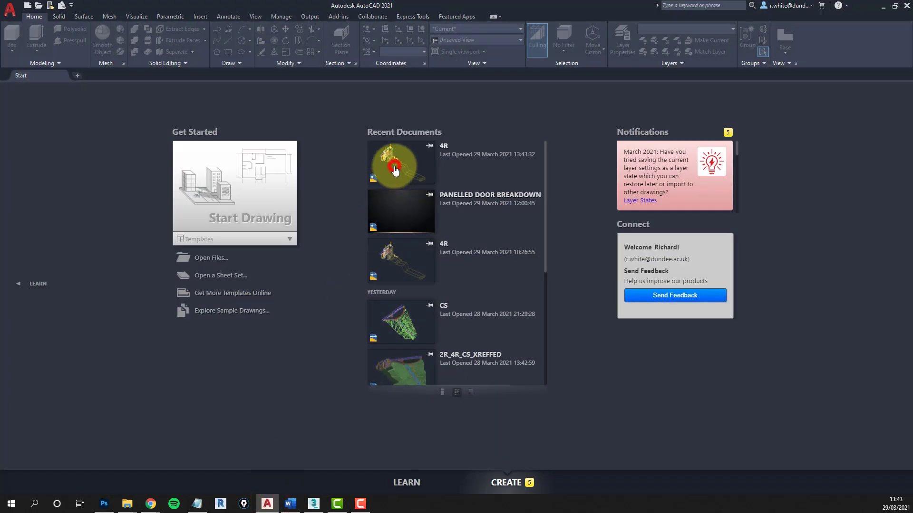
{"action": "left_click", "coordinate": [395, 169]}
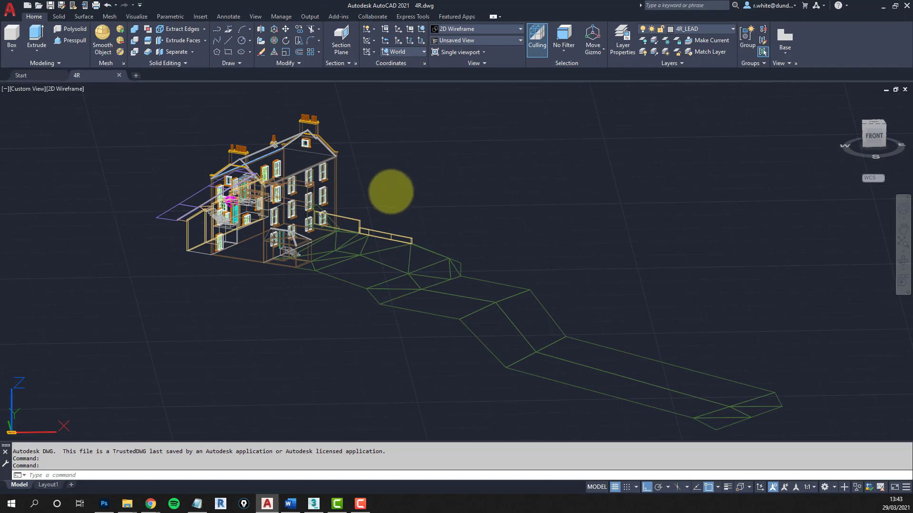
List the properties of the line along the house's base by the steps and read its angle in the XY plane
{"action": "middle_click_drag", "start_coordinate": [387, 203], "coordinate": [360, 249], "text": "shift"}
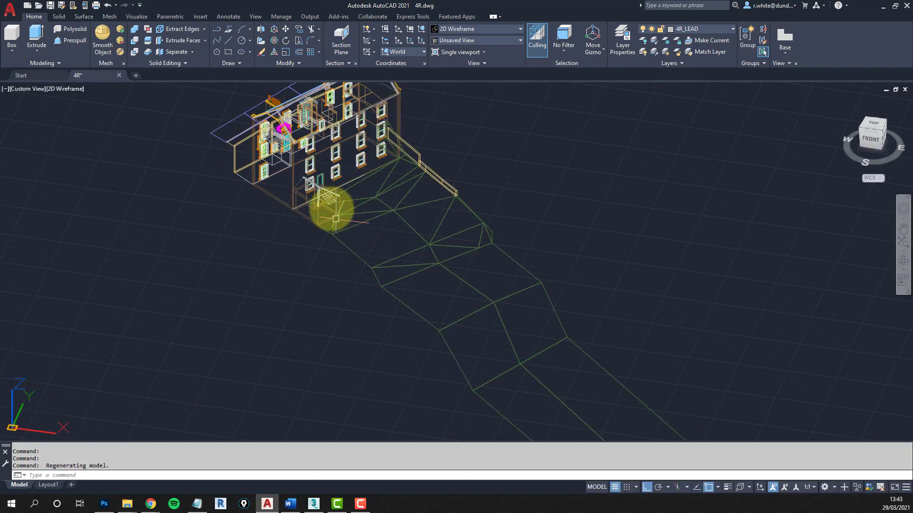
{"action": "scroll", "coordinate": [310, 190], "scroll_direction": "up", "scroll_amount": 5}
{"action": "left_click", "coordinate": [443, 189]}
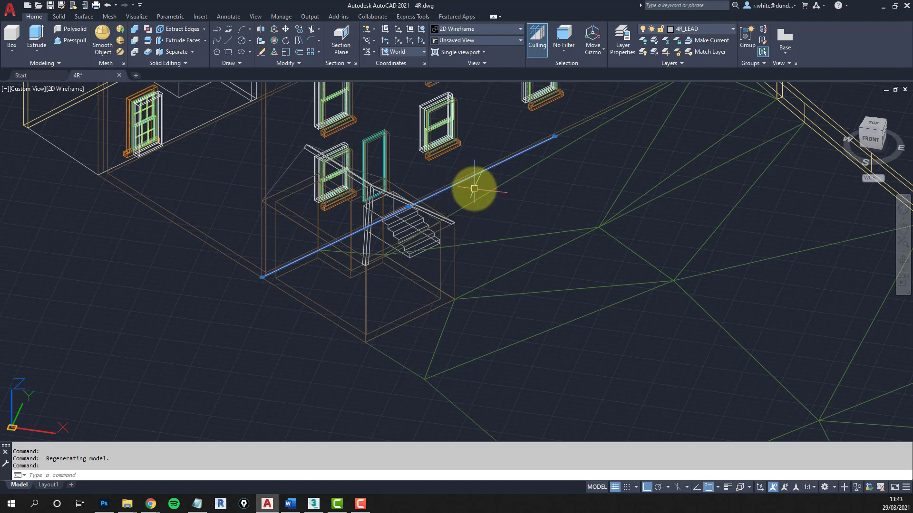
{"action": "key", "text": "Escape"}
{"action": "key", "text": "Escape"}
{"action": "type", "text": "list"}
{"action": "key", "text": "Return"}
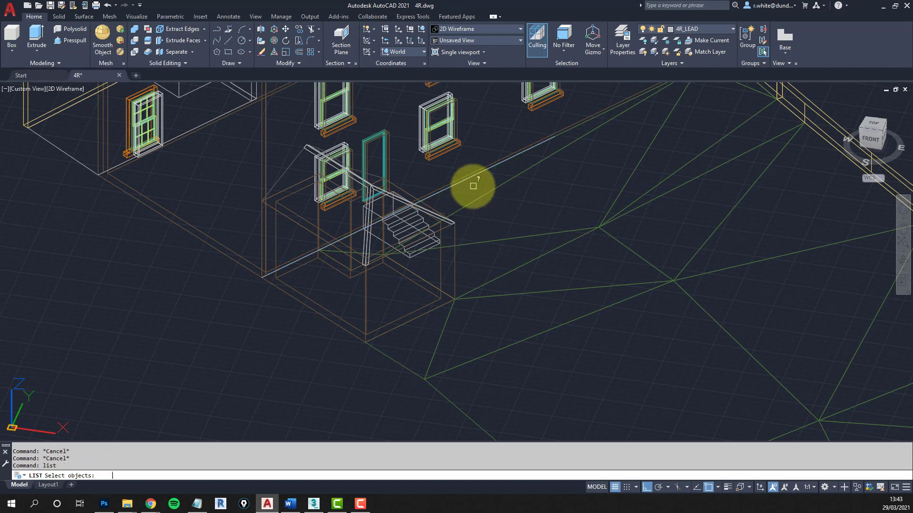
{"action": "left_click", "coordinate": [449, 188]}
{"action": "key", "text": "Return"}
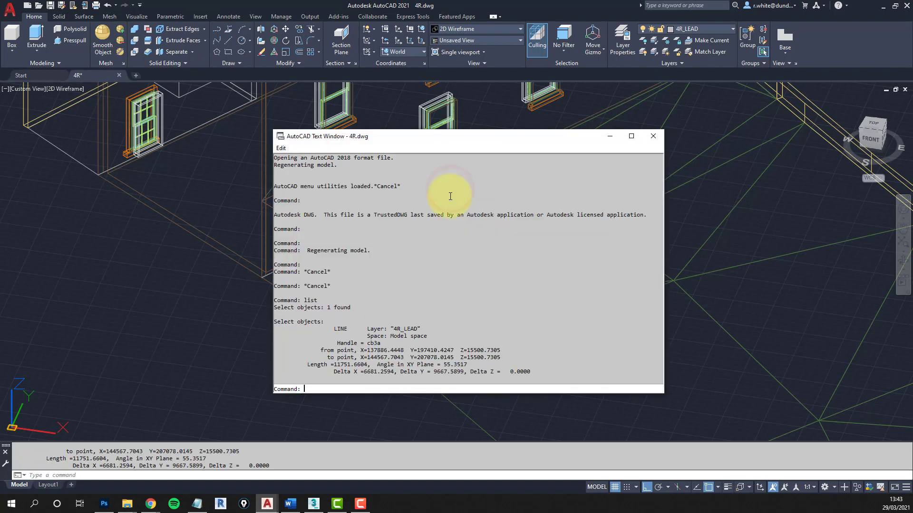
{"action": "left_click_drag", "start_coordinate": [443, 365], "coordinate": [467, 365]}
{"action": "left_click_drag", "start_coordinate": [377, 365], "coordinate": [478, 368]}
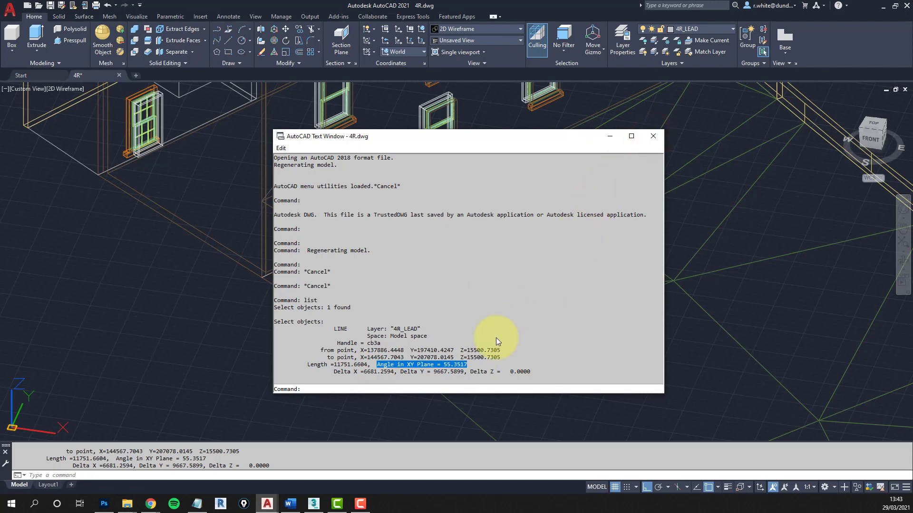
{"action": "left_click", "coordinate": [653, 136]}
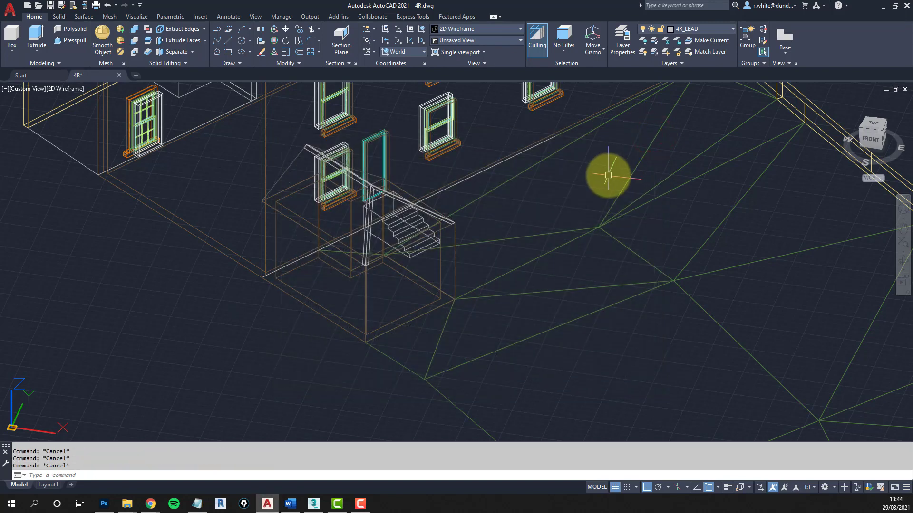
Check the angle precision in the drawing units and accept 0.0000 with decimal degrees
{"action": "type", "text": "units"}
{"action": "key", "text": "Return"}
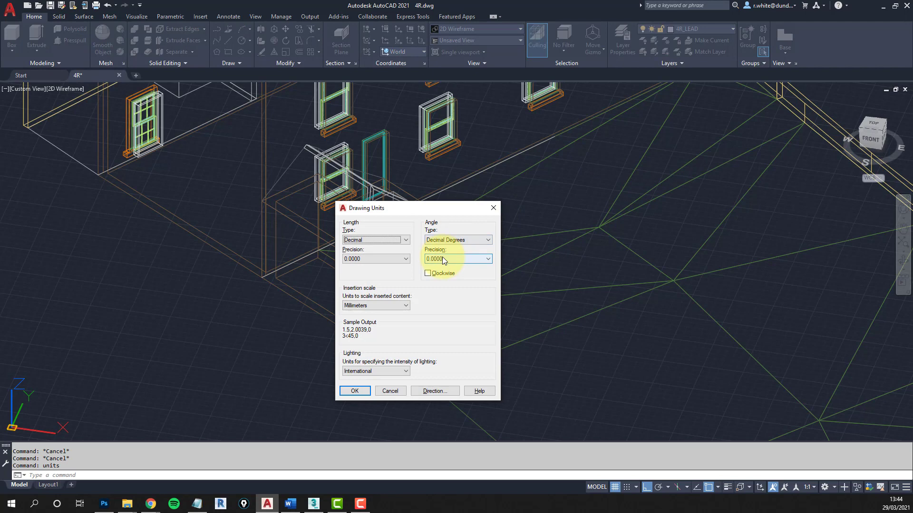
{"action": "left_click", "coordinate": [487, 259]}
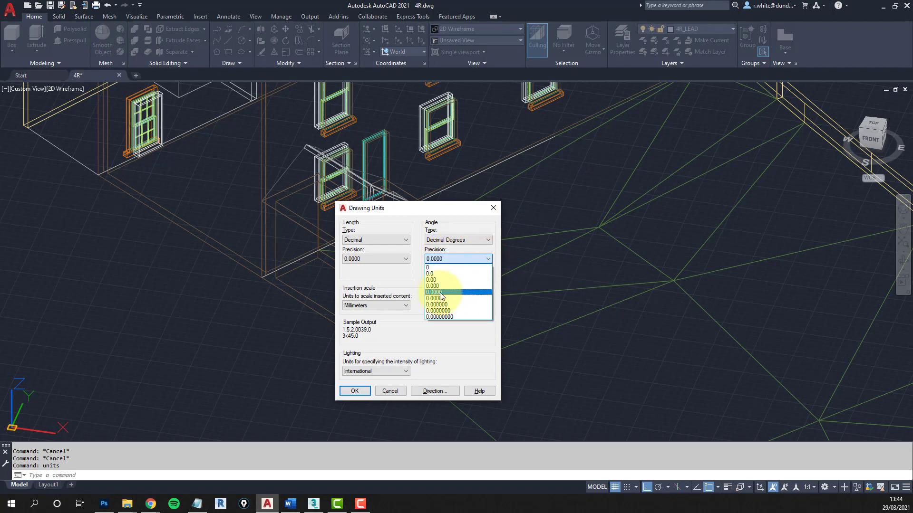
{"action": "left_click", "coordinate": [354, 392]}
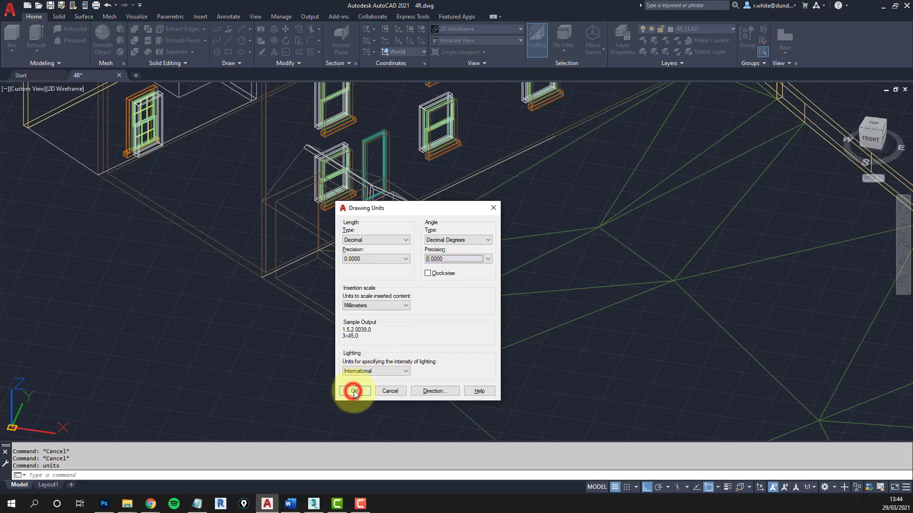
{"action": "left_click", "coordinate": [354, 392]}
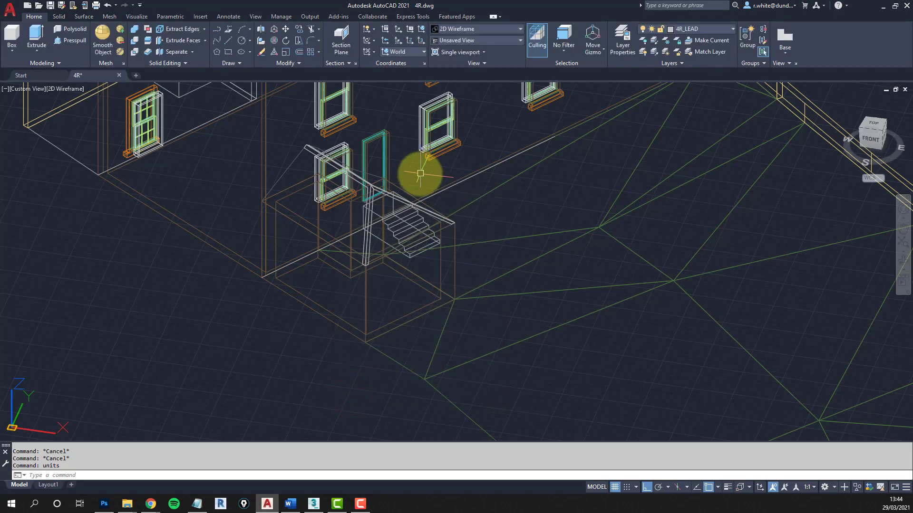
{"action": "key", "text": "Escape"}
{"action": "key", "text": "Escape"}
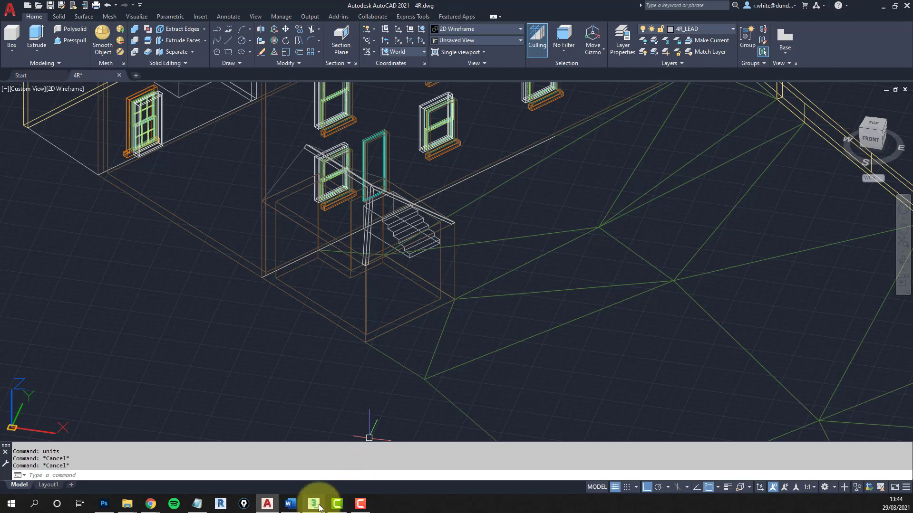
Switch to 3ds Max and move the wall's UVW Map gizmo onto the roof ridge line in the Top view
{"action": "mouse_move", "coordinate": [314, 509]}
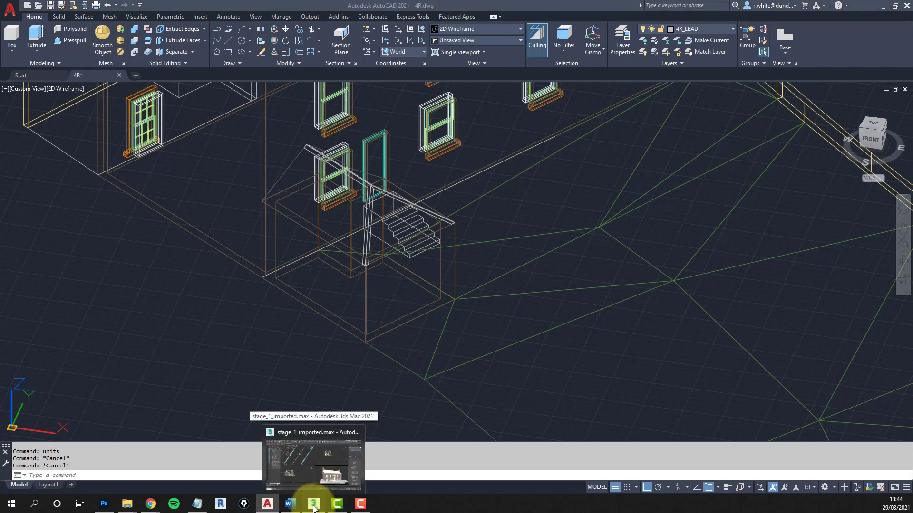
{"action": "left_click", "coordinate": [314, 506]}
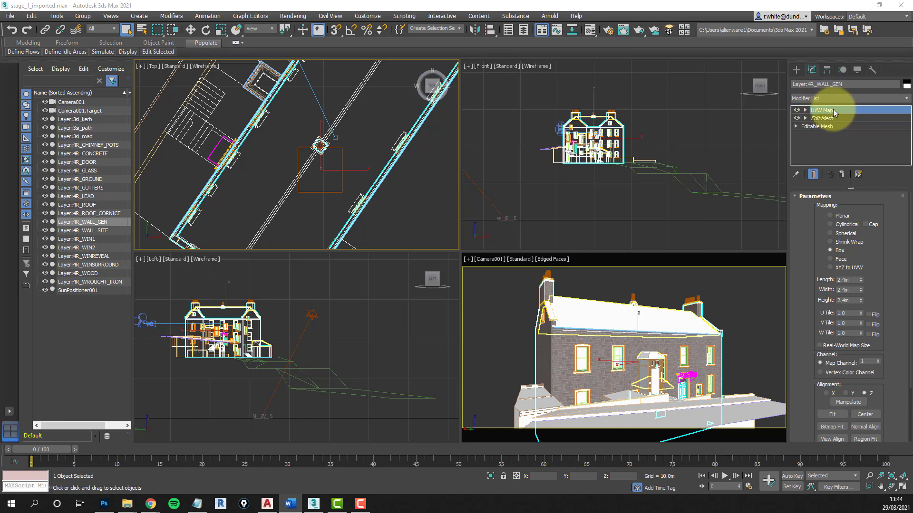
{"action": "left_click", "coordinate": [857, 110]}
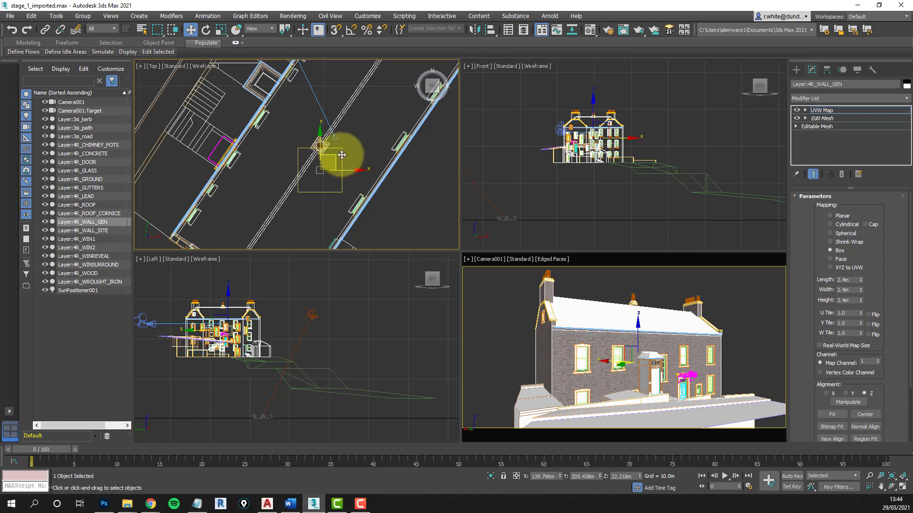
{"action": "left_click_drag", "start_coordinate": [329, 158], "coordinate": [308, 171]}
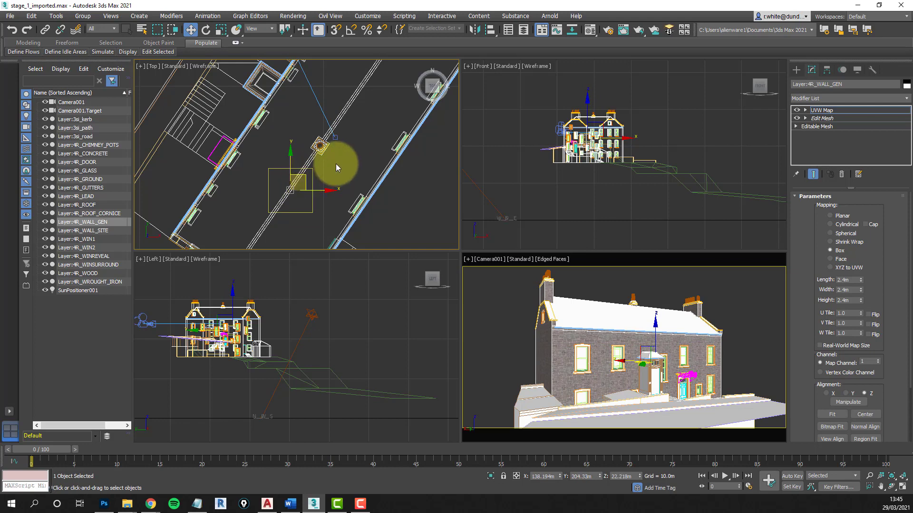
Rotate the wall's UVW Map gizmo by a Z offset of 55.3517 degrees using Rotate Transform Type-In, and leave gizmo editing
{"action": "left_click", "coordinate": [206, 30]}
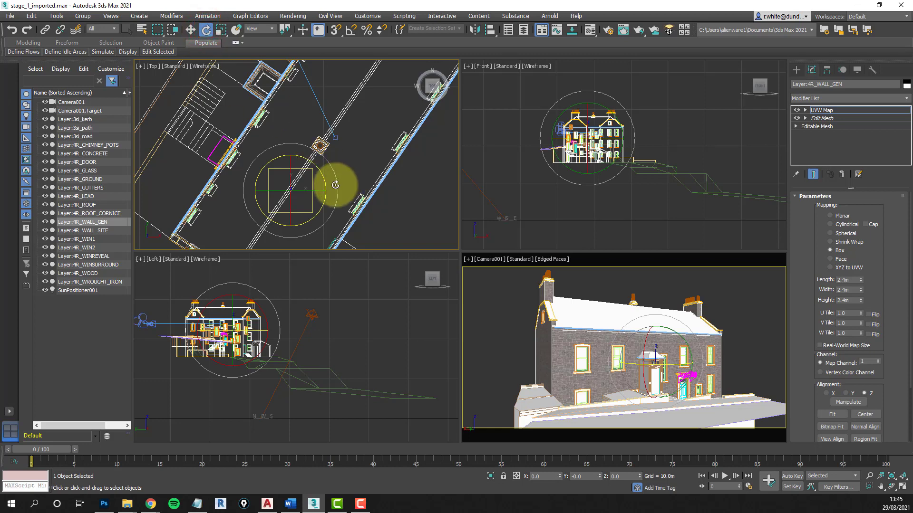
{"action": "left_click", "coordinate": [615, 475]}
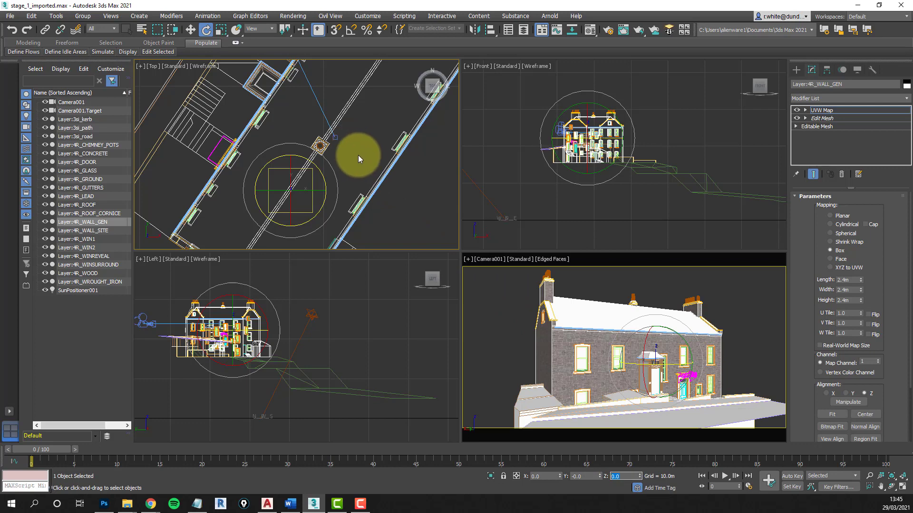
{"action": "left_click", "coordinate": [591, 477]}
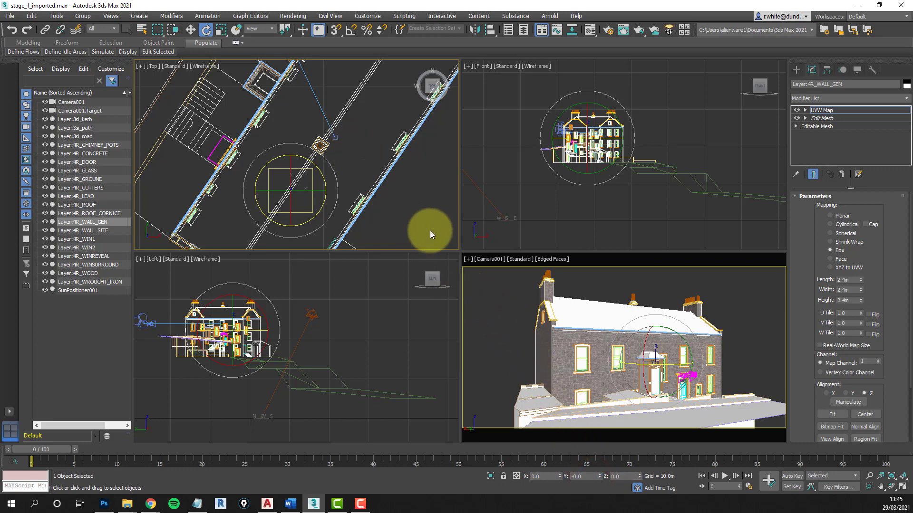
{"action": "key", "text": "F12"}
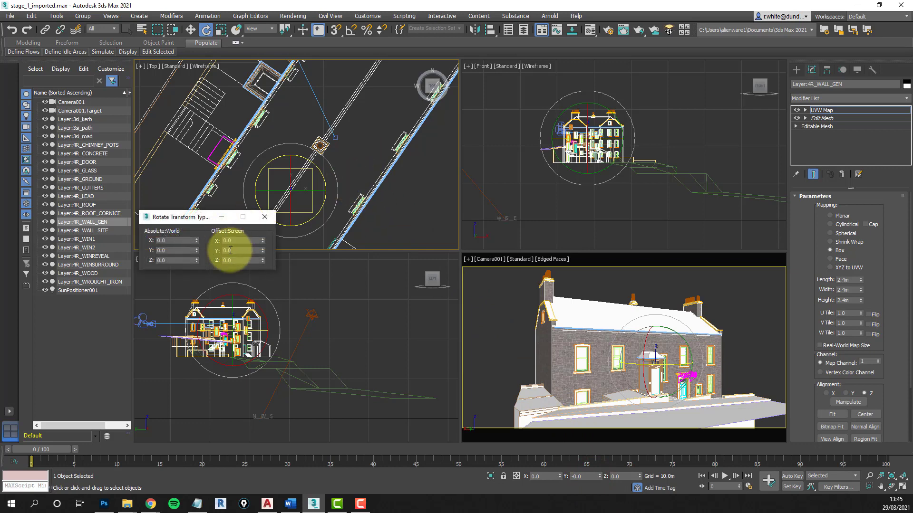
{"action": "left_click_drag", "start_coordinate": [202, 219], "coordinate": [229, 298]}
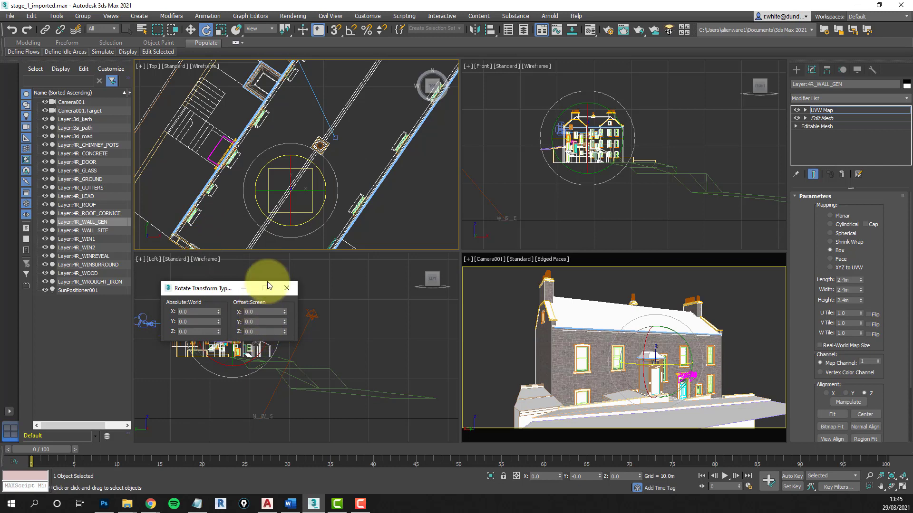
{"action": "left_click", "coordinate": [252, 332]}
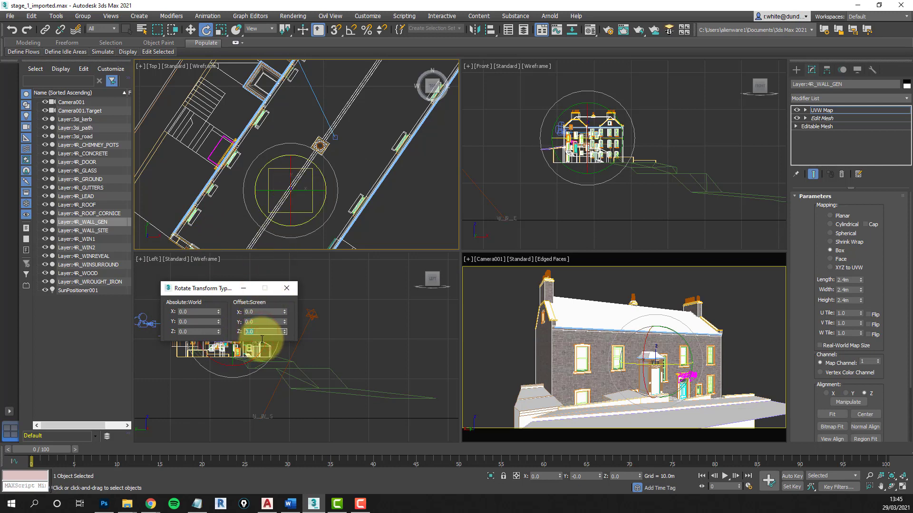
{"action": "type", "text": "55.3517"}
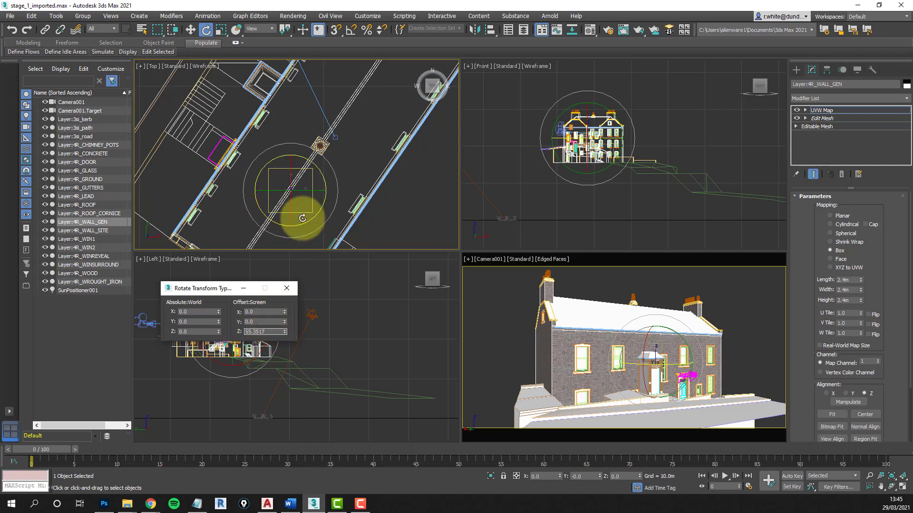
{"action": "key", "text": "Return"}
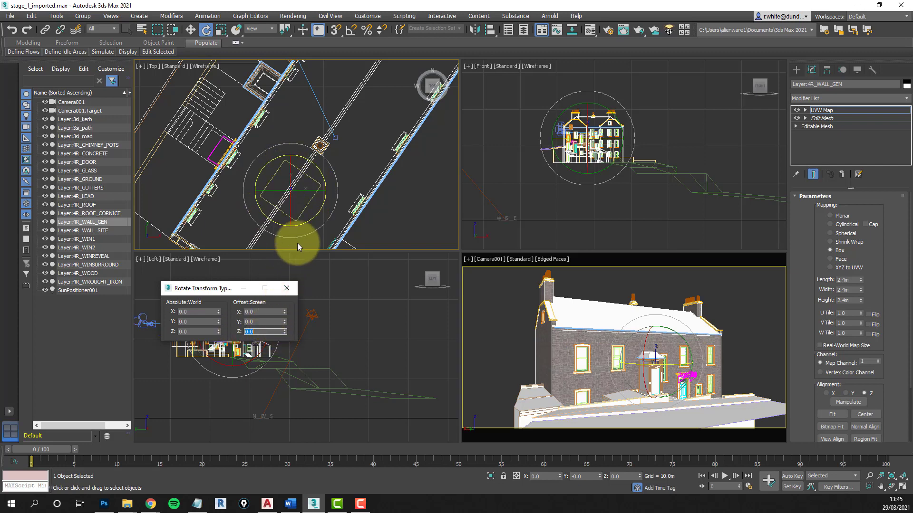
{"action": "left_click", "coordinate": [291, 290]}
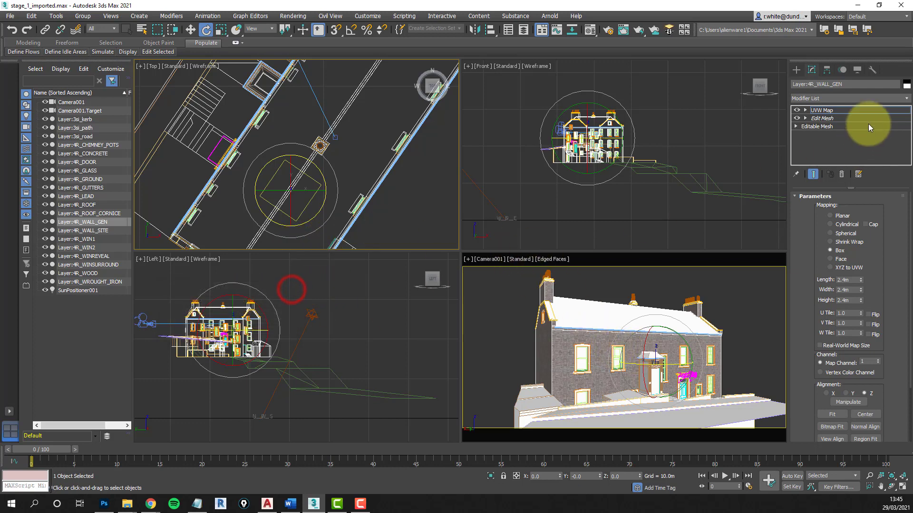
{"action": "left_click", "coordinate": [843, 110]}
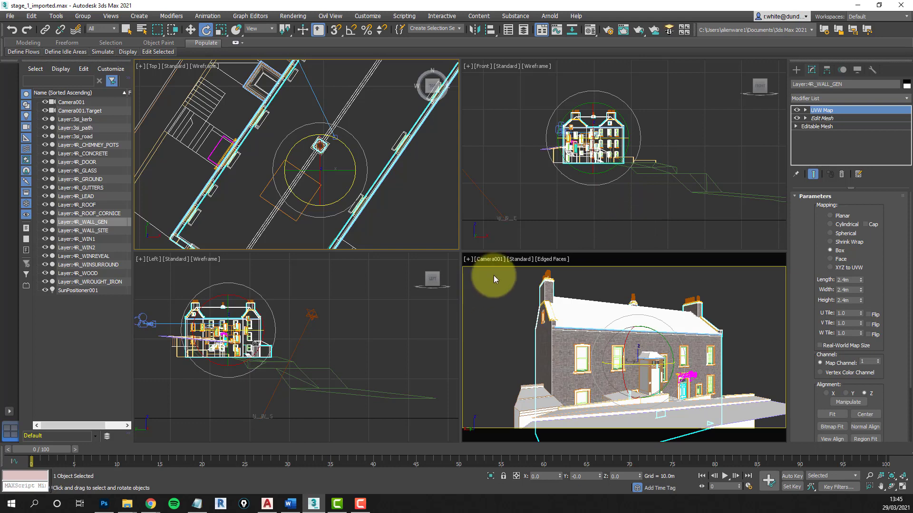
Select the house roof, hide all unselected objects and maximise the camera view
{"action": "left_click", "coordinate": [604, 262]}
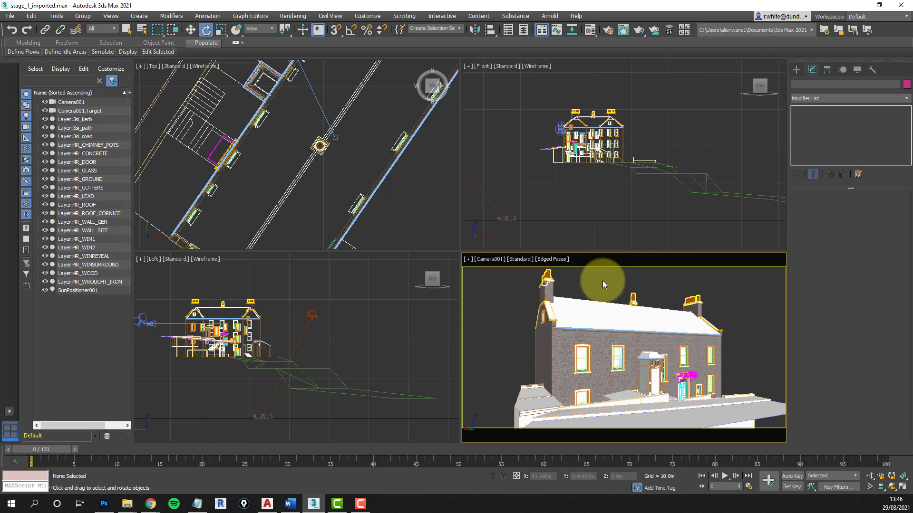
{"action": "left_click", "coordinate": [616, 314]}
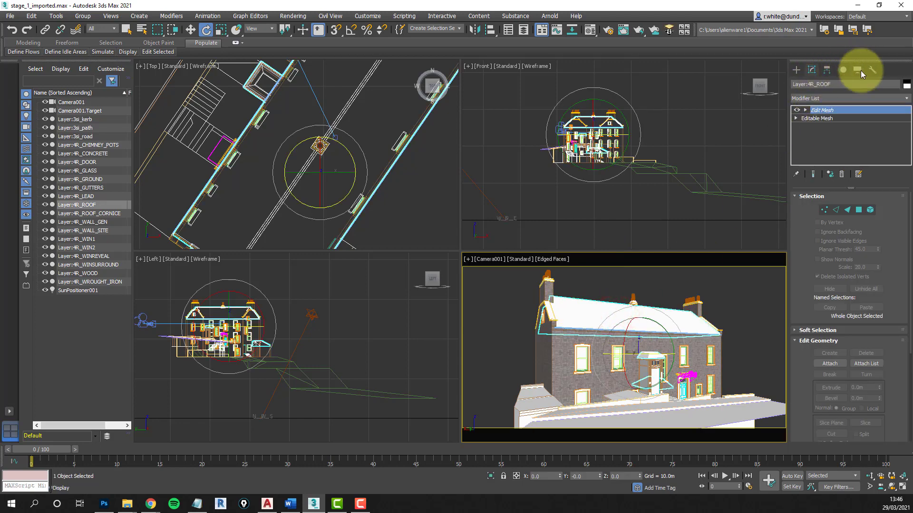
{"action": "left_click", "coordinate": [857, 71]}
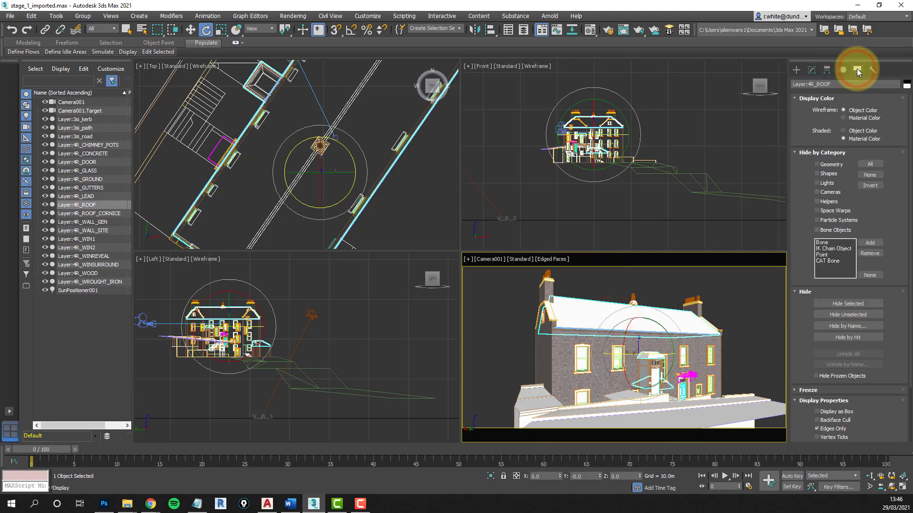
{"action": "left_click", "coordinate": [843, 315]}
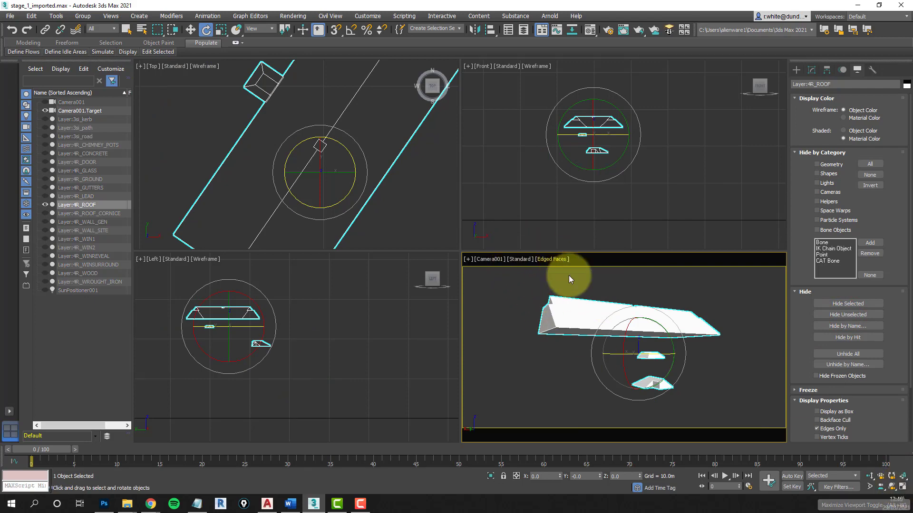
{"action": "left_click", "coordinate": [902, 490]}
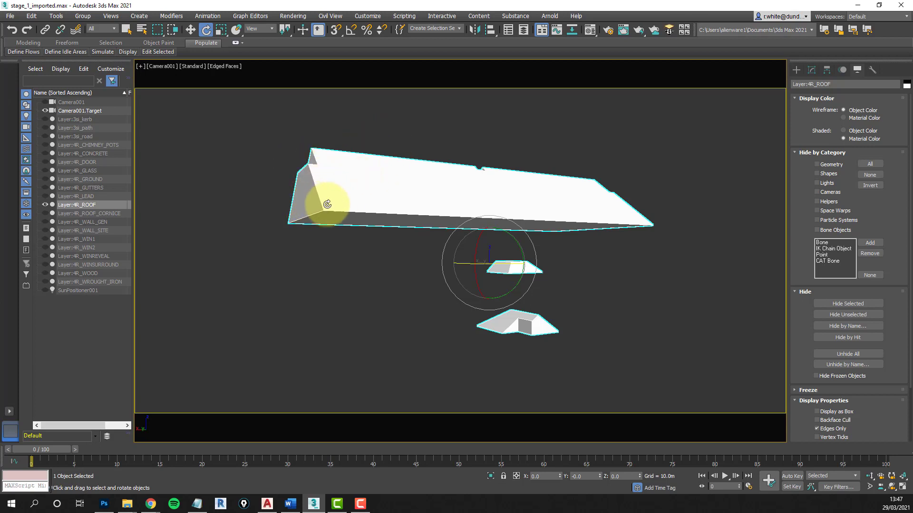
In the roof's Edit Mesh face level, delete the underside faces and visible end faces of the main roof
{"action": "left_click", "coordinate": [812, 70]}
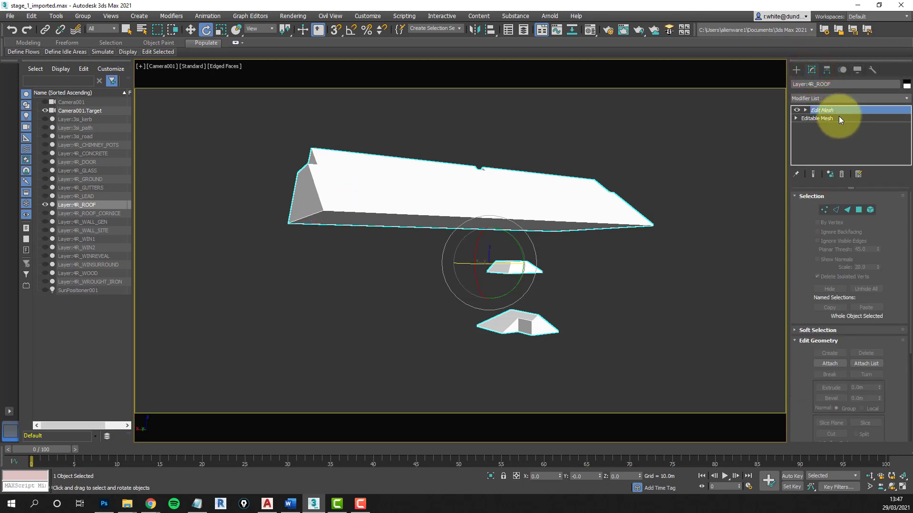
{"action": "left_click", "coordinate": [848, 210]}
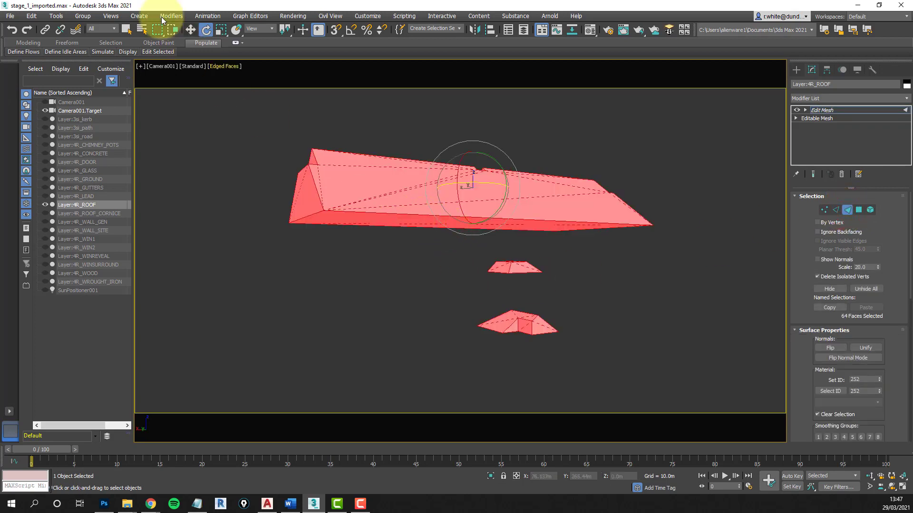
{"action": "left_click", "coordinate": [126, 29]}
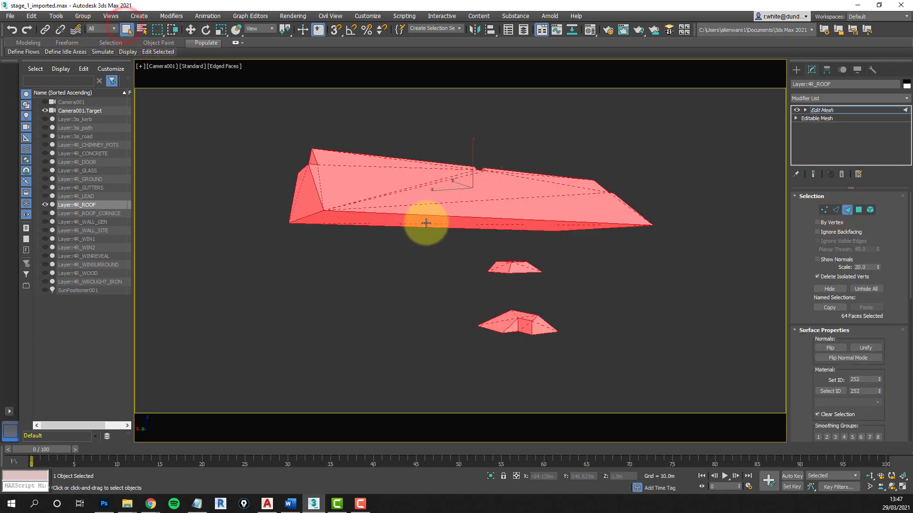
{"action": "left_click", "coordinate": [427, 220]}
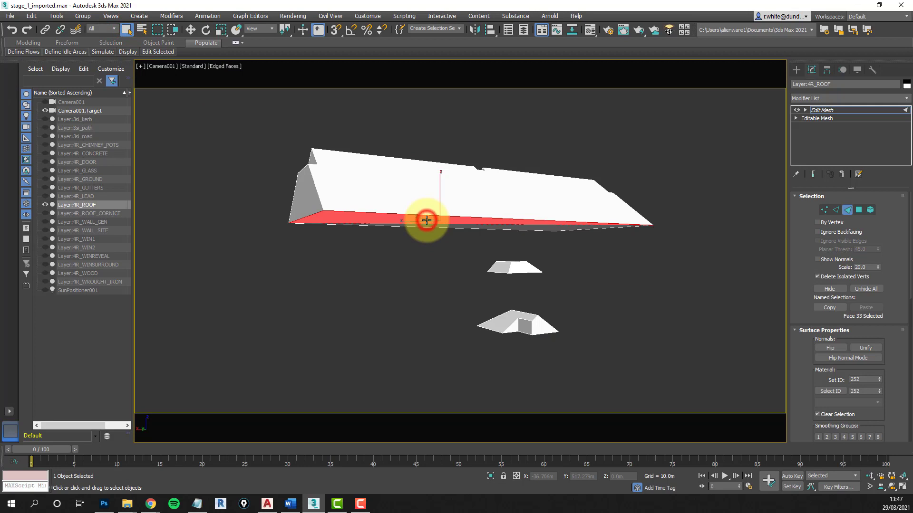
{"action": "left_click", "coordinate": [560, 229]}
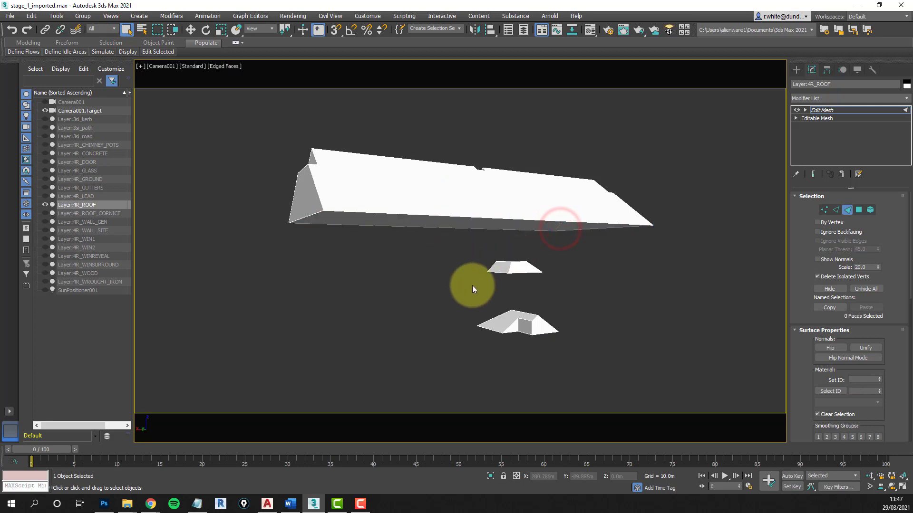
{"action": "left_click", "coordinate": [301, 201]}
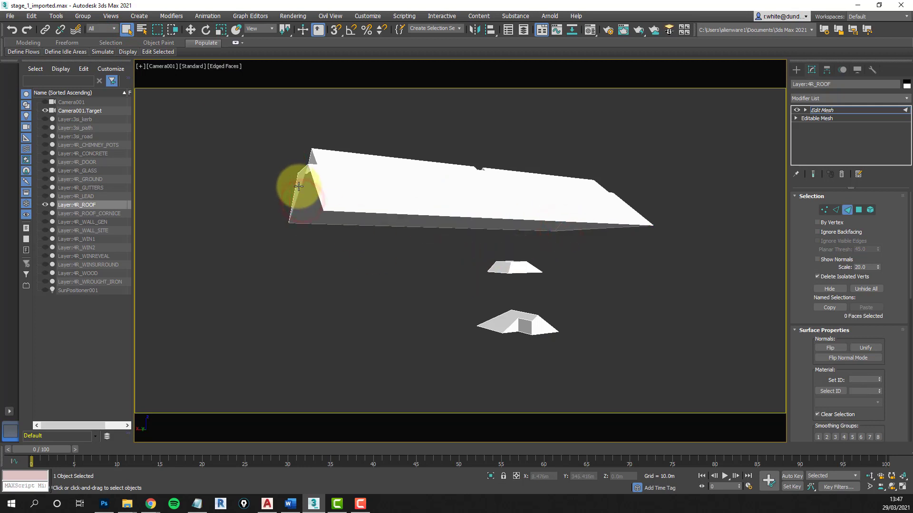
{"action": "left_click", "coordinate": [297, 185]}
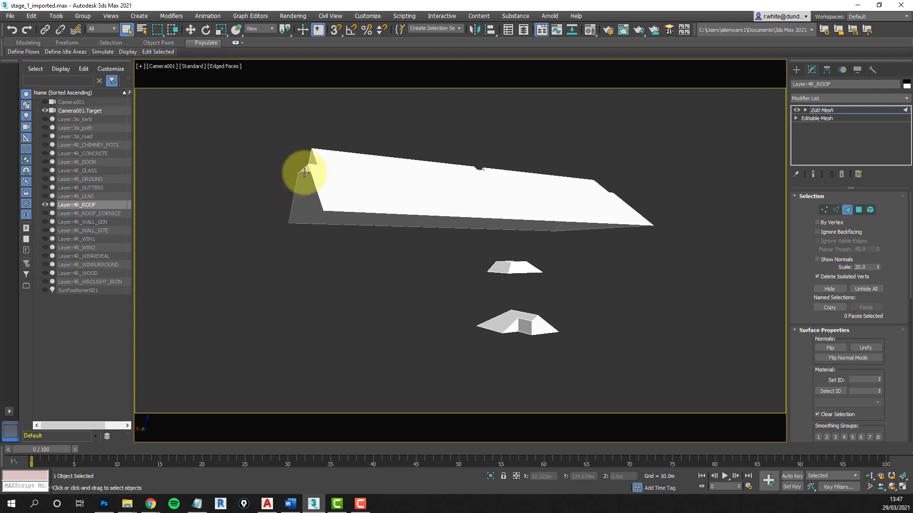
{"action": "left_click", "coordinate": [303, 170]}
Orbit the Front view to show the roof's remaining end, maximised with Default Shading and a Solid Color background
{"action": "left_click", "coordinate": [902, 490]}
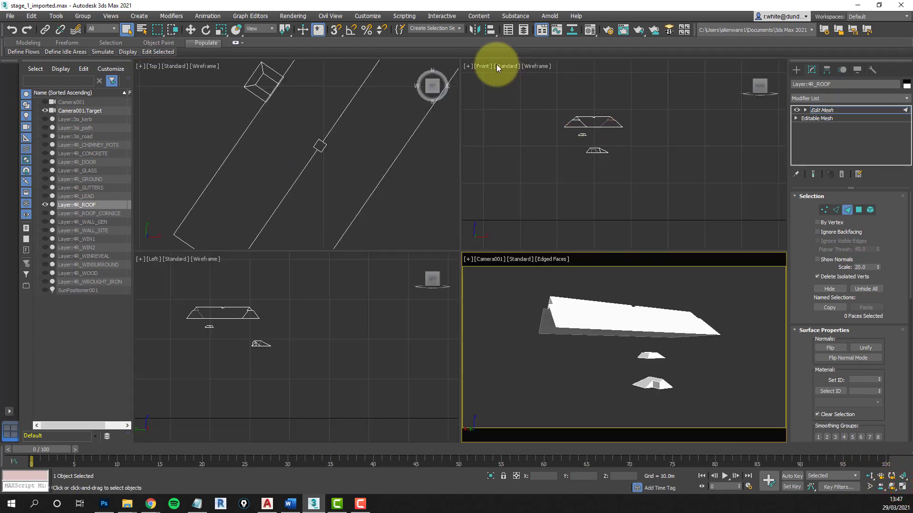
{"action": "left_click", "coordinate": [891, 487]}
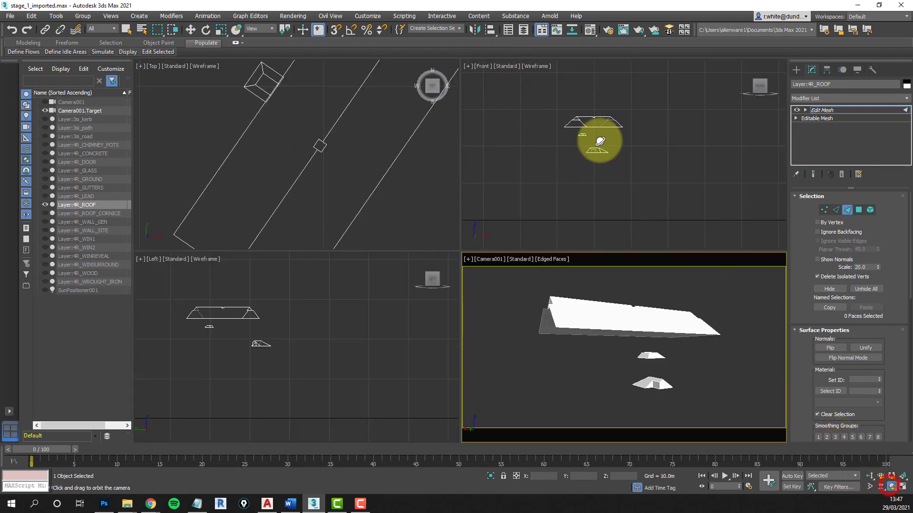
{"action": "left_click_drag", "start_coordinate": [603, 162], "coordinate": [597, 190]}
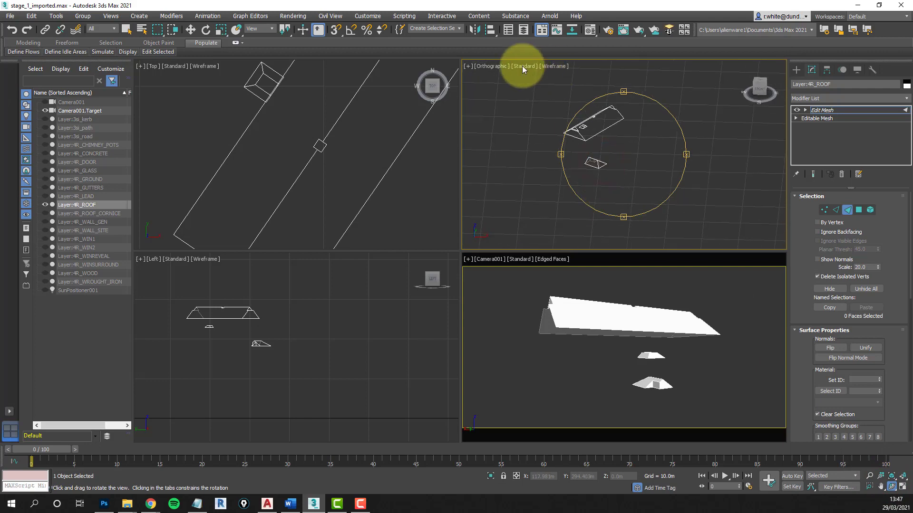
{"action": "left_click", "coordinate": [902, 490]}
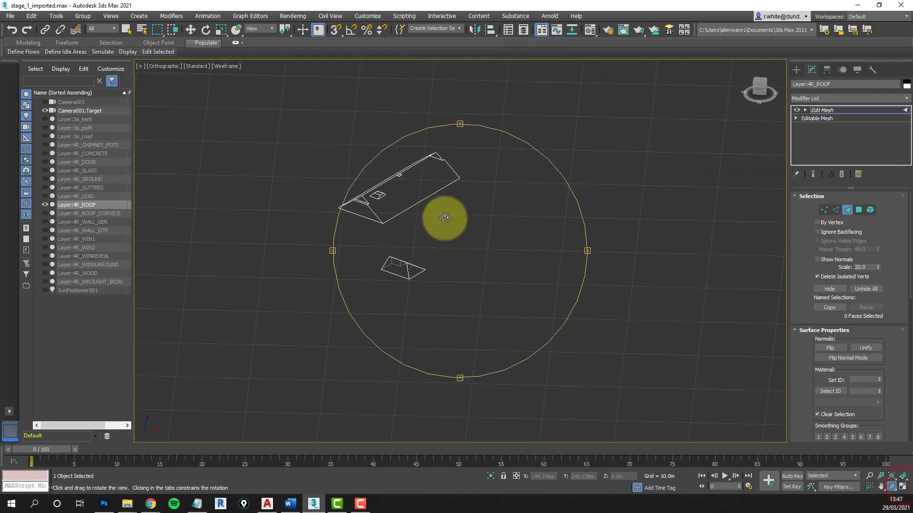
{"action": "left_click_drag", "start_coordinate": [445, 218], "coordinate": [404, 200]}
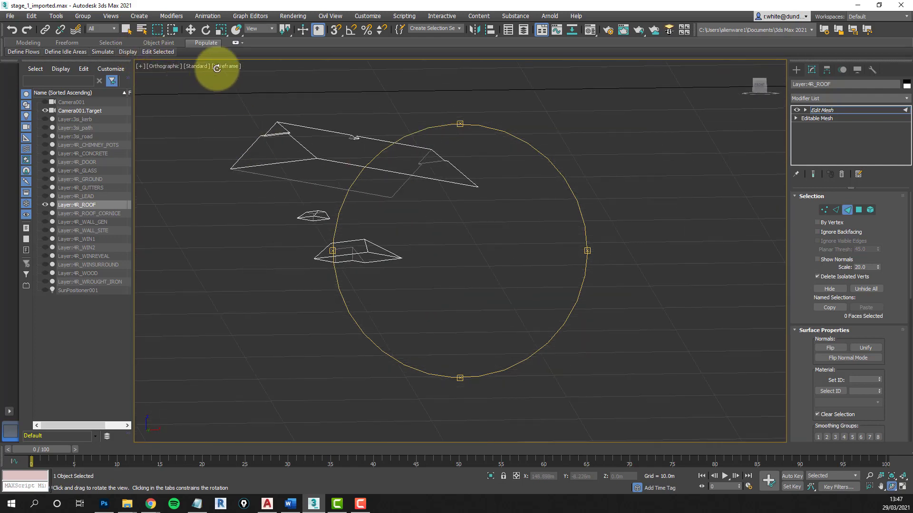
{"action": "left_click", "coordinate": [226, 67]}
{"action": "left_click", "coordinate": [246, 76]}
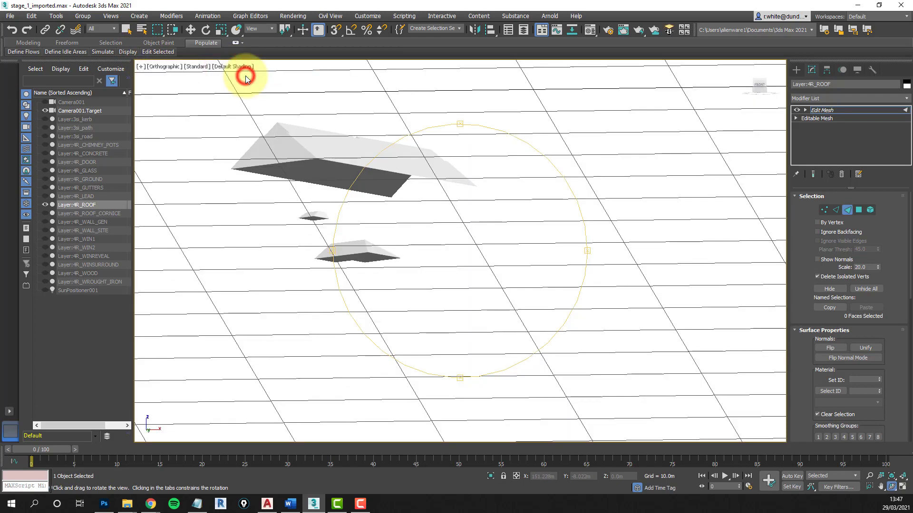
{"action": "left_click", "coordinate": [233, 66]}
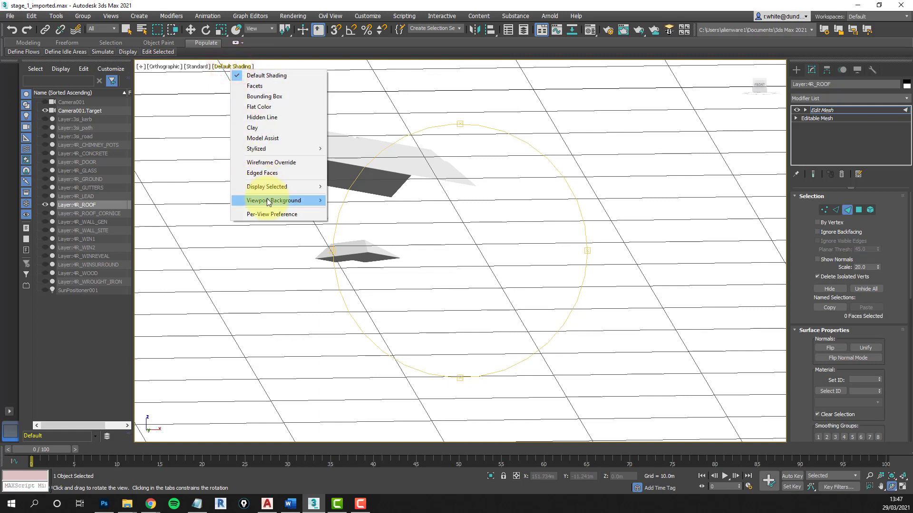
{"action": "mouse_move", "coordinate": [265, 200]}
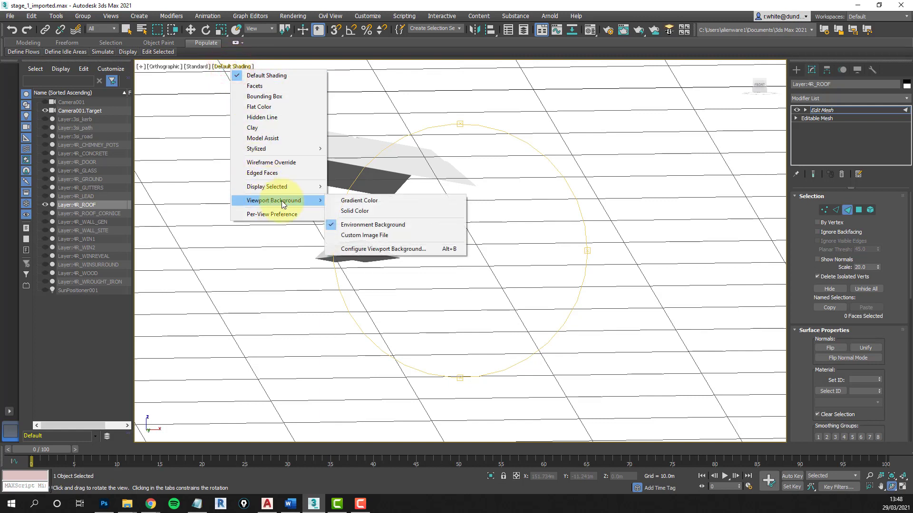
{"action": "left_click", "coordinate": [355, 213]}
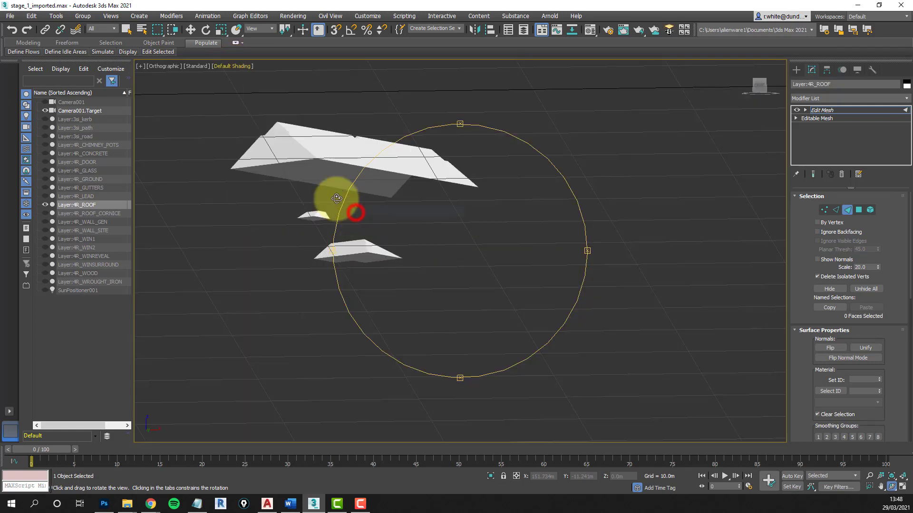
Delete the faces closing the main roof's remaining gable end, including the thin sliver near the ridge
{"action": "left_click", "coordinate": [127, 30]}
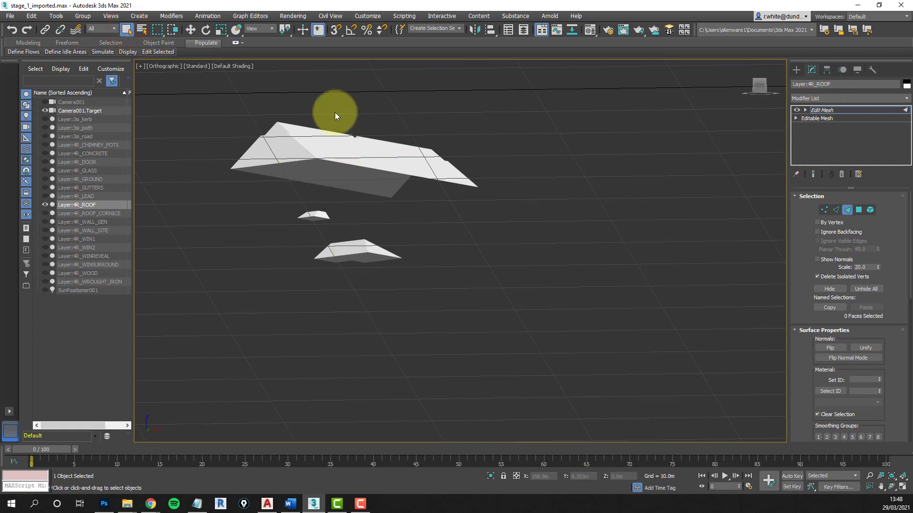
{"action": "left_click", "coordinate": [269, 160]}
{"action": "key", "text": "Delete"}
{"action": "left_click", "coordinate": [280, 144]}
{"action": "key", "text": "Delete"}
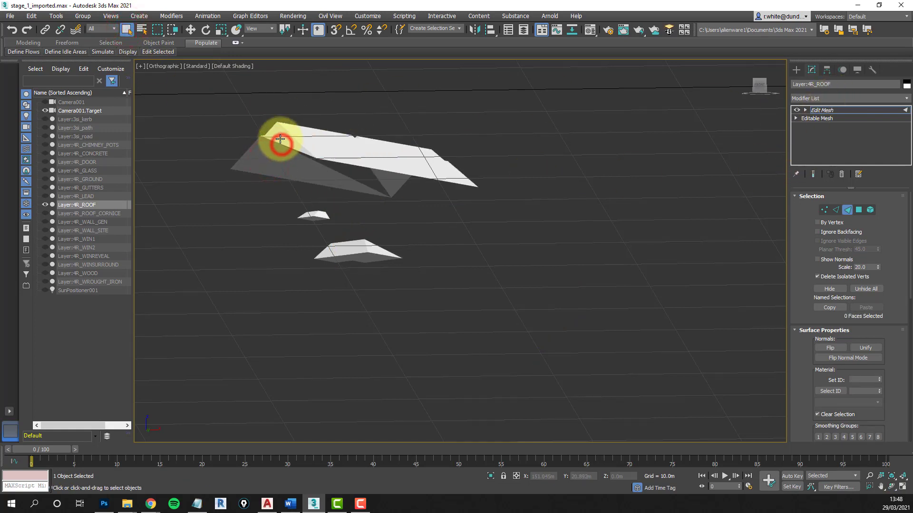
{"action": "left_click", "coordinate": [280, 143]}
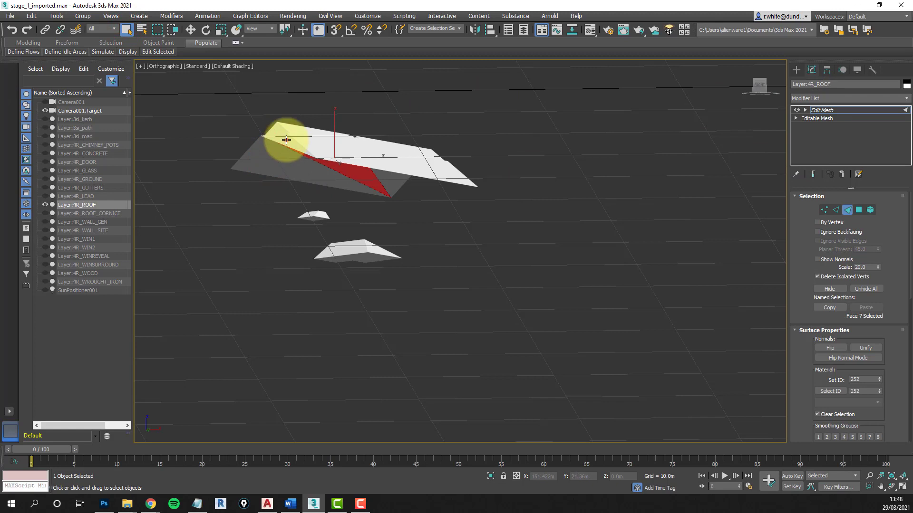
{"action": "key", "text": "Delete"}
{"action": "left_click", "coordinate": [277, 133]}
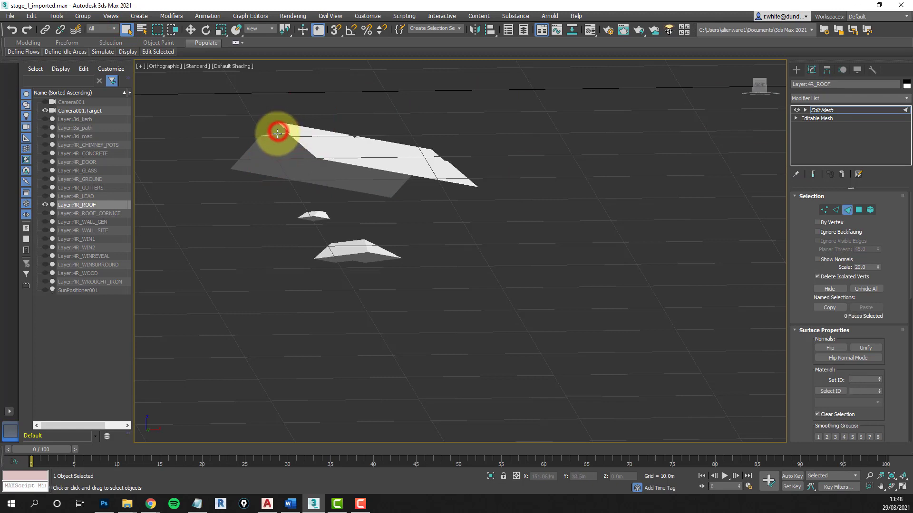
{"action": "scroll", "coordinate": [275, 136], "scroll_direction": "up", "scroll_amount": 5}
{"action": "left_click", "coordinate": [276, 139]}
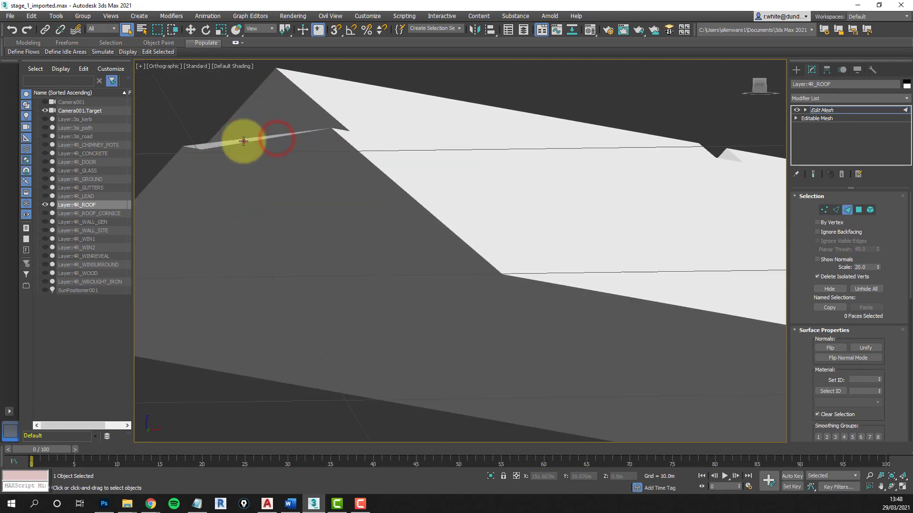
{"action": "left_click", "coordinate": [244, 142]}
{"action": "key", "text": "Delete"}
{"action": "scroll", "coordinate": [313, 162], "scroll_direction": "down", "scroll_amount": 4}
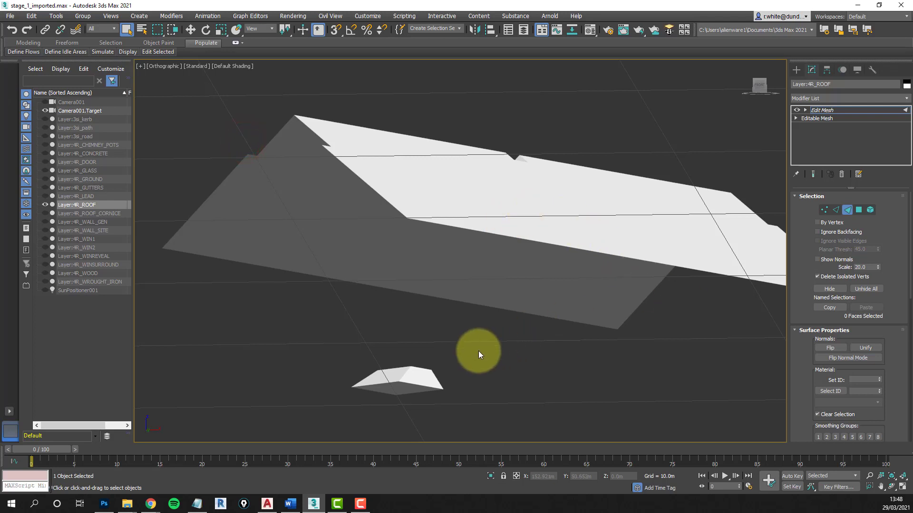
Delete the underside faces of the two small separate roofs below the main roof
{"action": "middle_click_drag", "start_coordinate": [475, 352], "coordinate": [468, 296]}
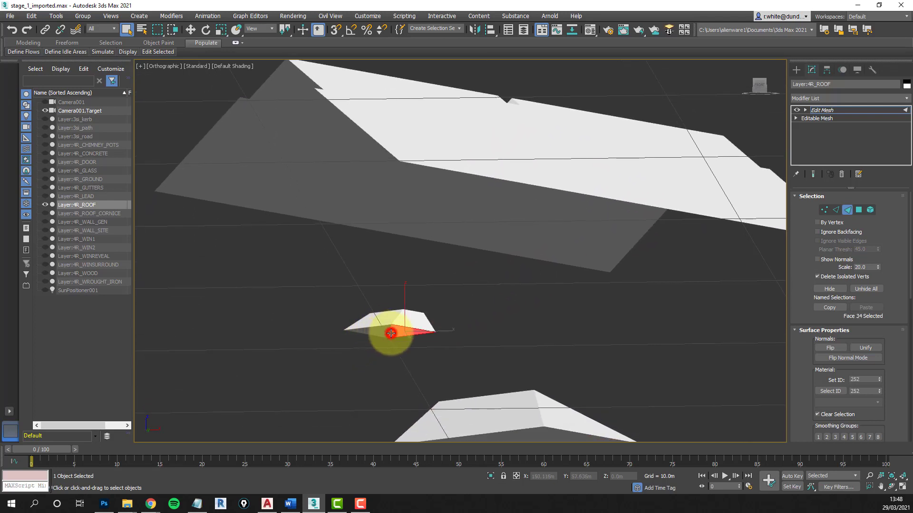
{"action": "left_click", "coordinate": [382, 333]}
{"action": "middle_click_drag", "start_coordinate": [440, 351], "coordinate": [443, 252]}
{"action": "left_click", "coordinate": [488, 360]}
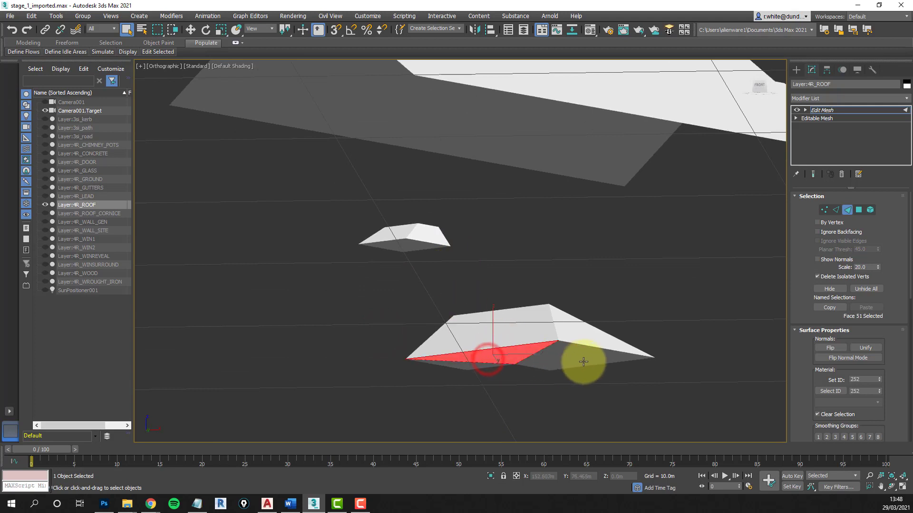
{"action": "key", "text": "Delete"}
{"action": "left_click", "coordinate": [558, 358]}
{"action": "key", "text": "Delete"}
{"action": "left_click", "coordinate": [561, 367]}
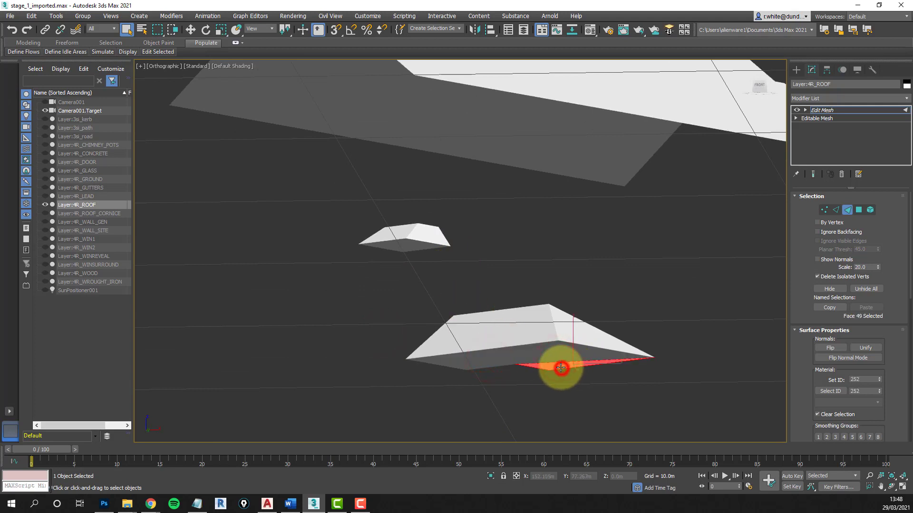
{"action": "key", "text": "Delete"}
{"action": "key", "text": "Delete"}
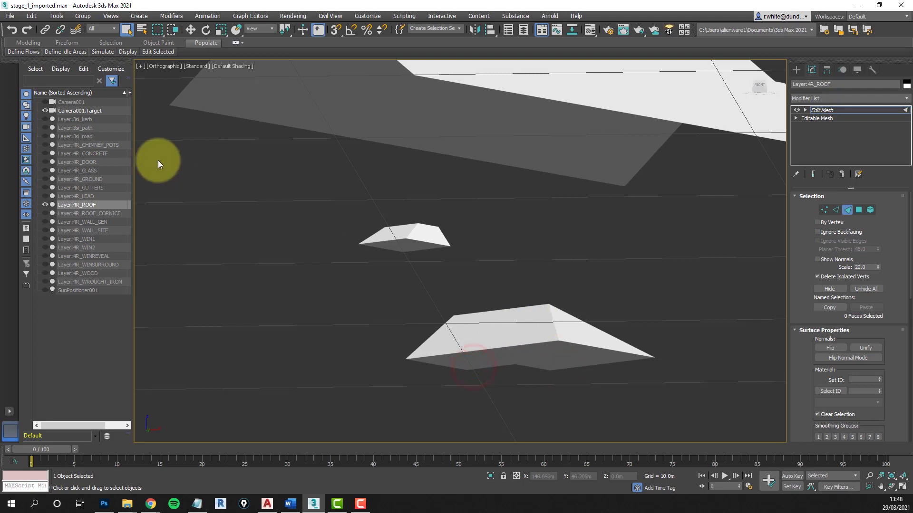
Apply Wireframe Override to the orthographic view and orbit it to look down on all the roofs
{"action": "left_click", "coordinate": [228, 67]}
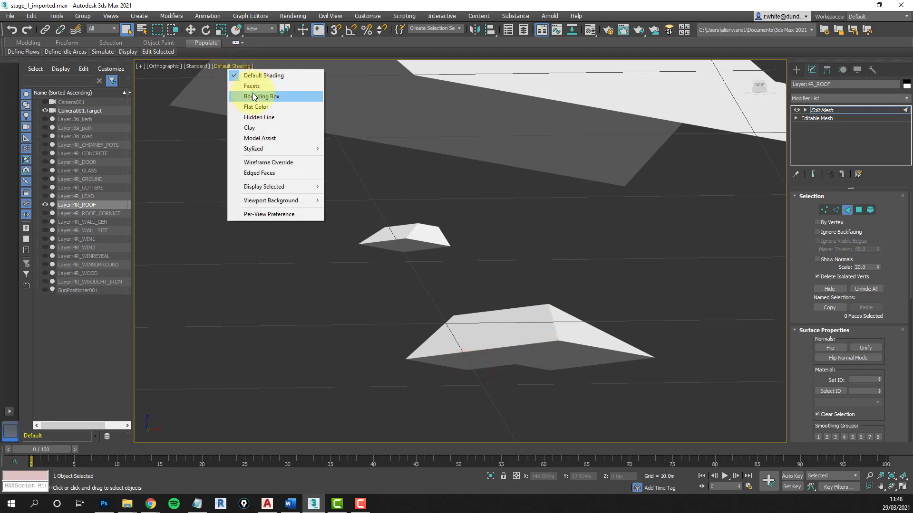
{"action": "left_click", "coordinate": [257, 162]}
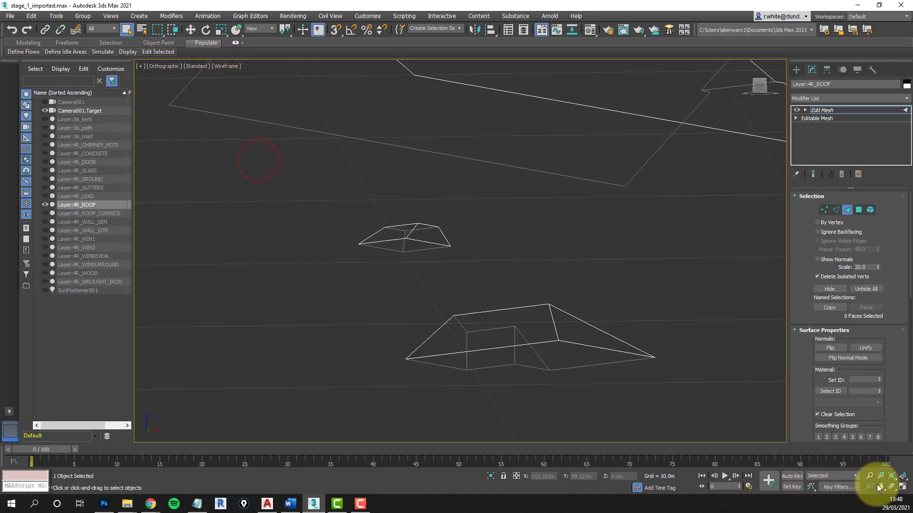
{"action": "left_click", "coordinate": [892, 487]}
{"action": "left_click_drag", "start_coordinate": [581, 330], "coordinate": [452, 275]}
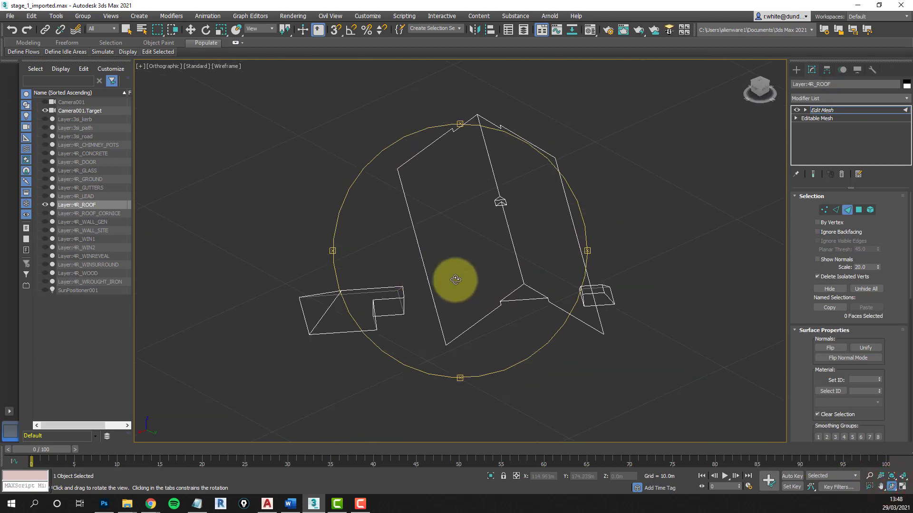
Delete the faces lining the small opening on the main roof's ridge and the leftover faces at its near gable notch
{"action": "left_click", "coordinate": [127, 30]}
{"action": "left_click", "coordinate": [525, 298]}
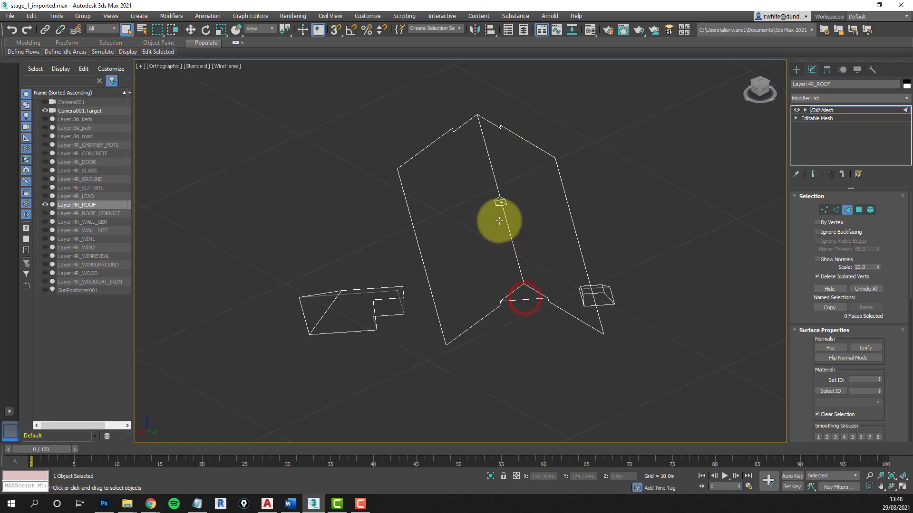
{"action": "scroll", "coordinate": [499, 221], "scroll_direction": "up", "scroll_amount": 10}
{"action": "left_click", "coordinate": [507, 197]}
{"action": "left_click", "coordinate": [500, 217]}
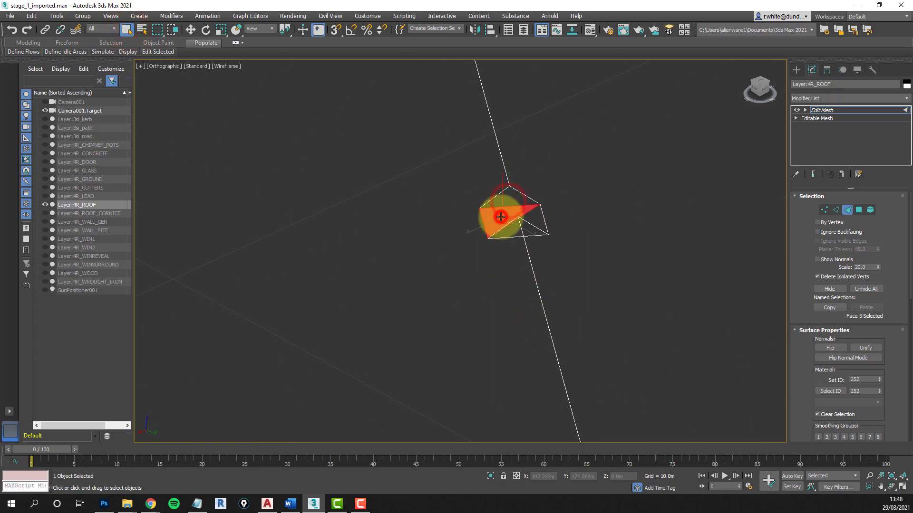
{"action": "left_click", "coordinate": [534, 214]}
{"action": "left_click", "coordinate": [505, 230]}
{"action": "left_click", "coordinate": [508, 230]}
{"action": "left_click", "coordinate": [514, 229]}
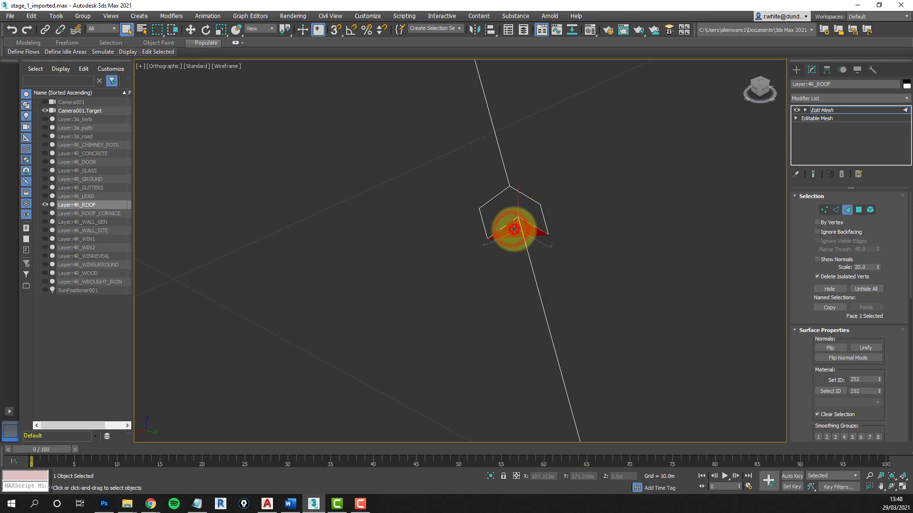
{"action": "left_click", "coordinate": [506, 228]}
{"action": "scroll", "coordinate": [505, 233], "scroll_direction": "down", "scroll_amount": 6}
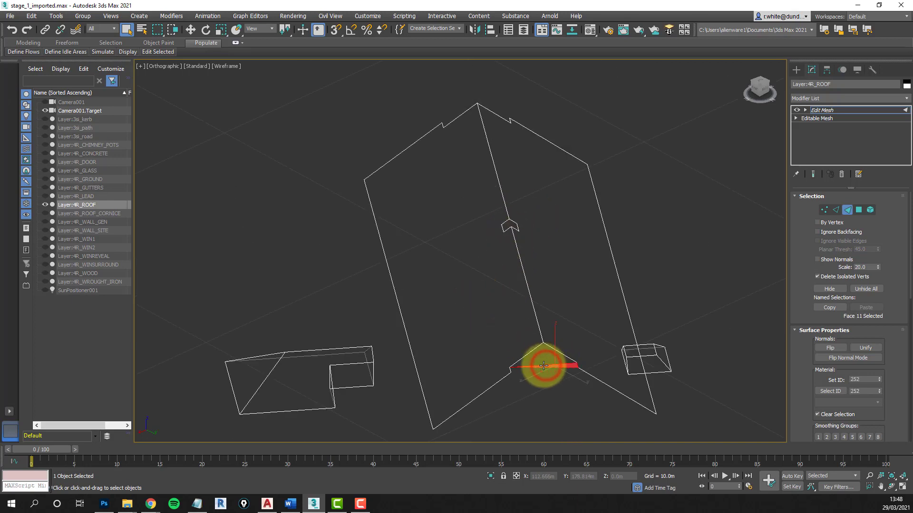
{"action": "left_click", "coordinate": [543, 366]}
Delete the end faces on the main-roof side of the smaller separate roof
{"action": "scroll", "coordinate": [628, 363], "scroll_direction": "up", "scroll_amount": 6}
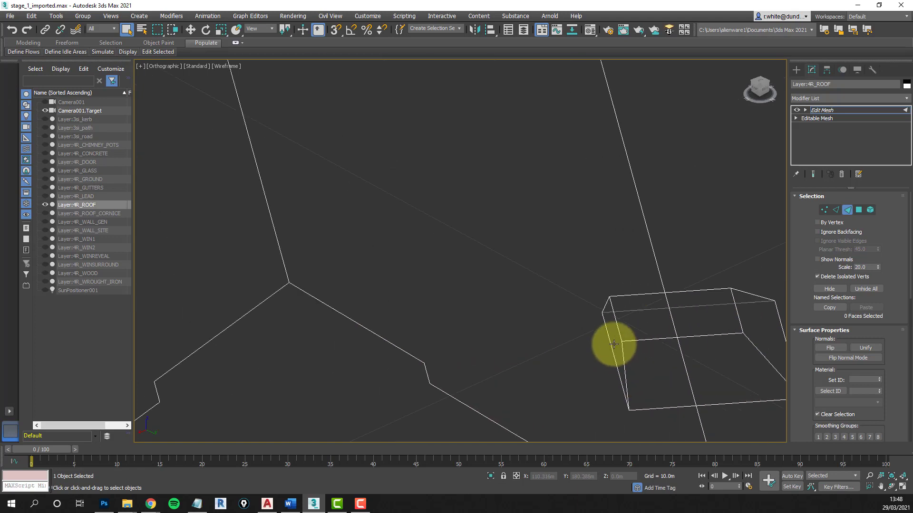
{"action": "left_click", "coordinate": [612, 344]}
{"action": "left_click", "coordinate": [608, 342]}
{"action": "left_click", "coordinate": [610, 346]}
{"action": "left_click", "coordinate": [620, 351]}
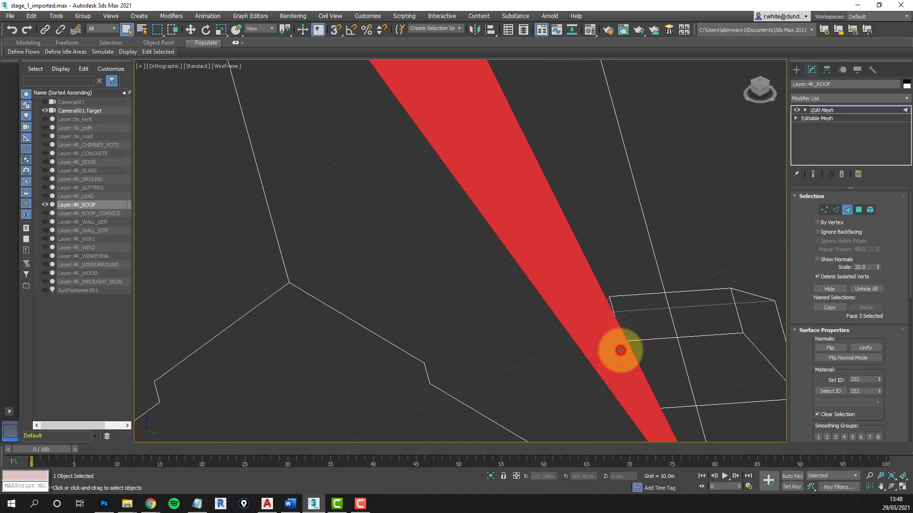
{"action": "left_click", "coordinate": [620, 350]}
{"action": "left_click", "coordinate": [619, 351]}
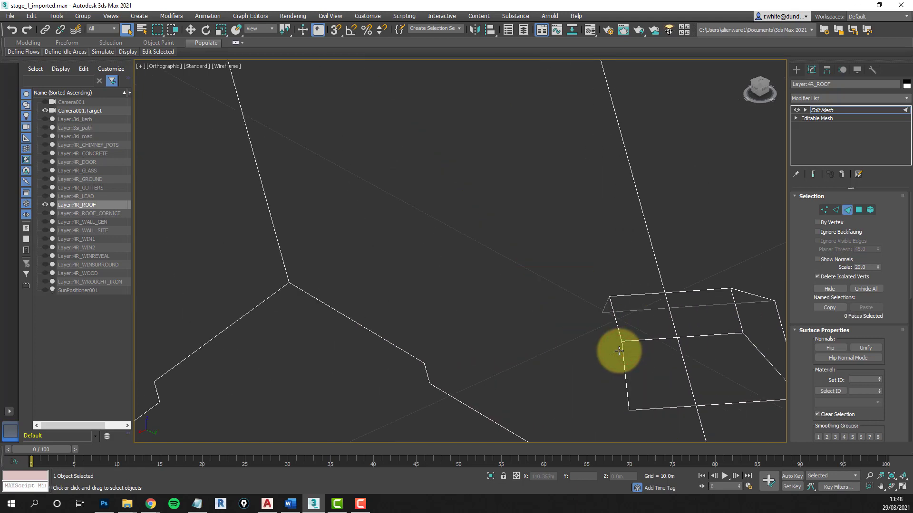
Delete the end faces of the larger L-shaped separate roof on its side nearest the main roof
{"action": "scroll", "coordinate": [619, 350], "scroll_direction": "down", "scroll_amount": 6}
{"action": "scroll", "coordinate": [401, 371], "scroll_direction": "up", "scroll_amount": 5}
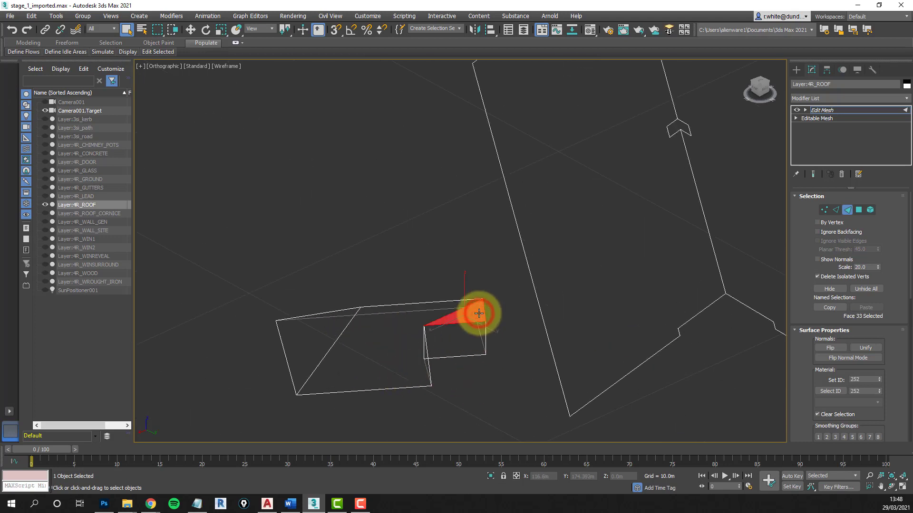
{"action": "left_click", "coordinate": [479, 314]}
{"action": "left_click", "coordinate": [478, 320]}
{"action": "left_click", "coordinate": [482, 327]}
{"action": "left_click", "coordinate": [483, 327]}
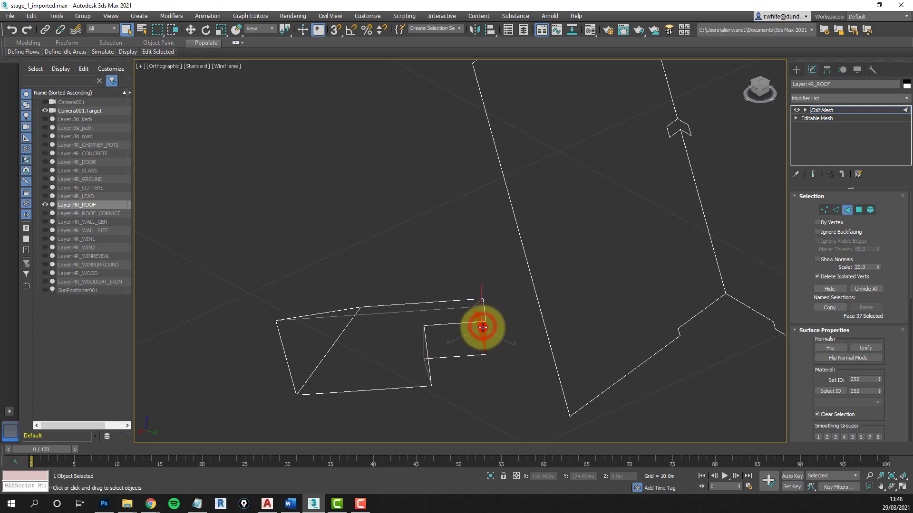
{"action": "left_click", "coordinate": [482, 328]}
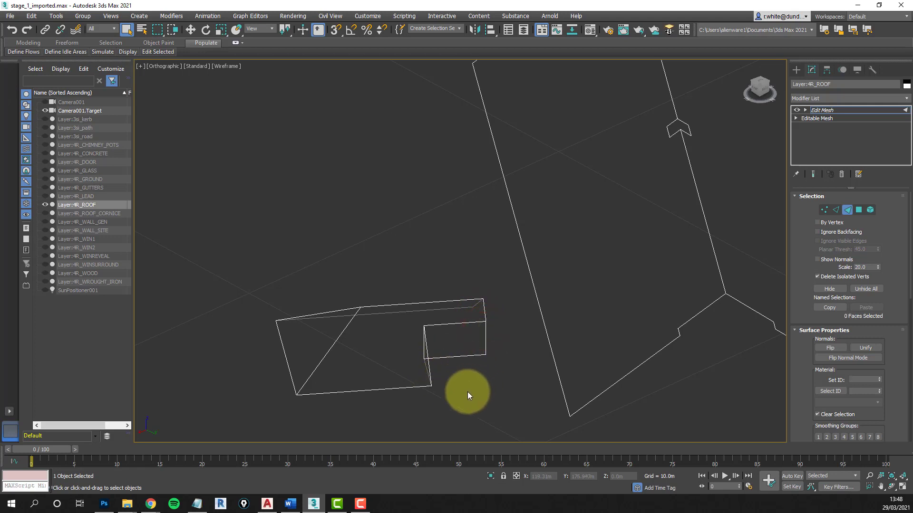
Detach the three faces around the L-shaped roof's inner notch as a separate object named x
{"action": "mouse_move", "coordinate": [468, 392]}
{"action": "middle_mouse_down"}
{"action": "mouse_move", "coordinate": [452, 390]}
{"action": "mouse_move", "coordinate": [477, 387]}
{"action": "middle_mouse_up"}
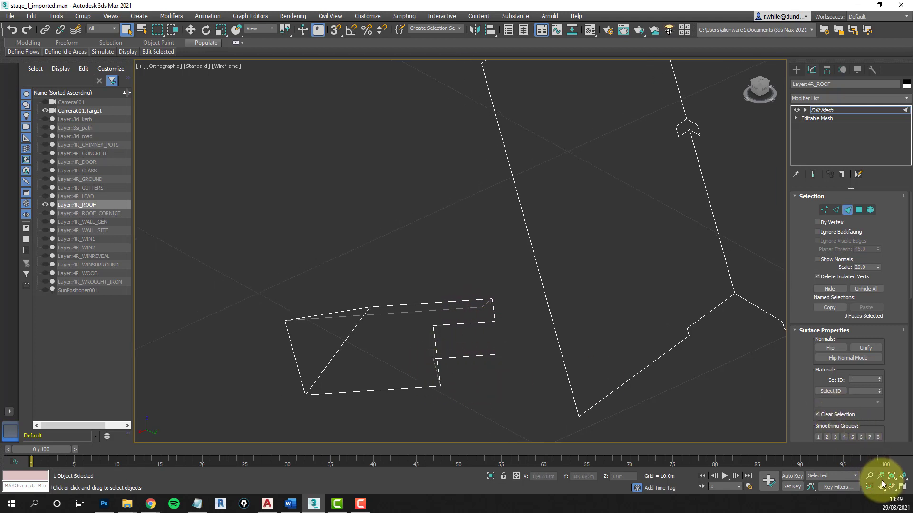
{"action": "left_click", "coordinate": [892, 486]}
{"action": "left_click_drag", "start_coordinate": [473, 354], "coordinate": [452, 350]}
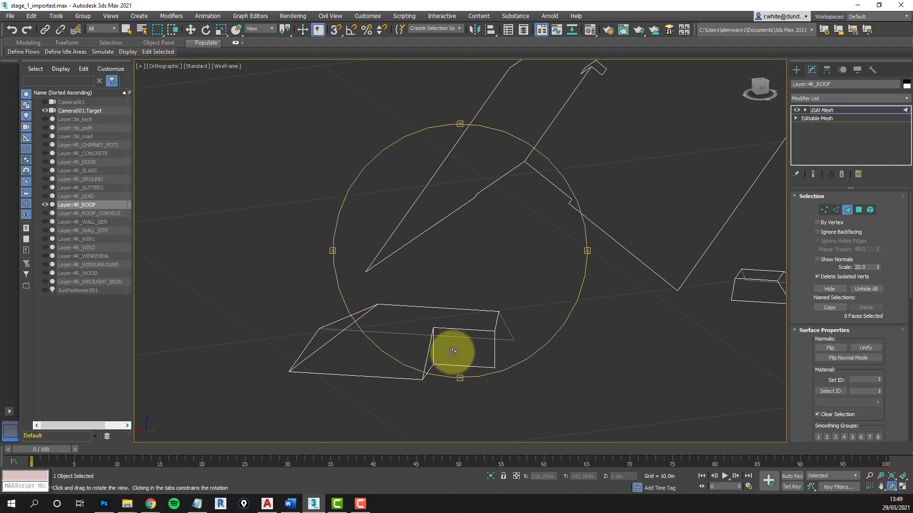
{"action": "left_click", "coordinate": [847, 211]}
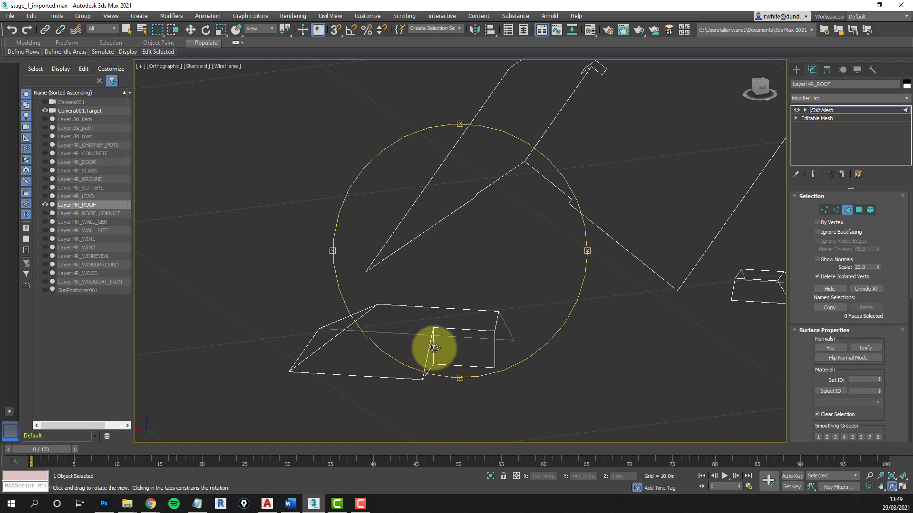
{"action": "left_click", "coordinate": [126, 29]}
{"action": "left_click", "coordinate": [463, 369]}
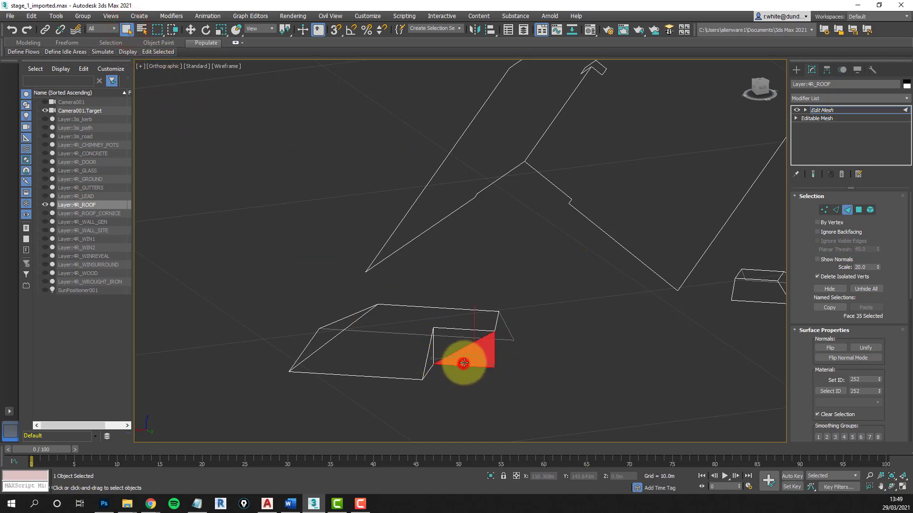
{"action": "left_click", "coordinate": [447, 343], "text": "ctrl"}
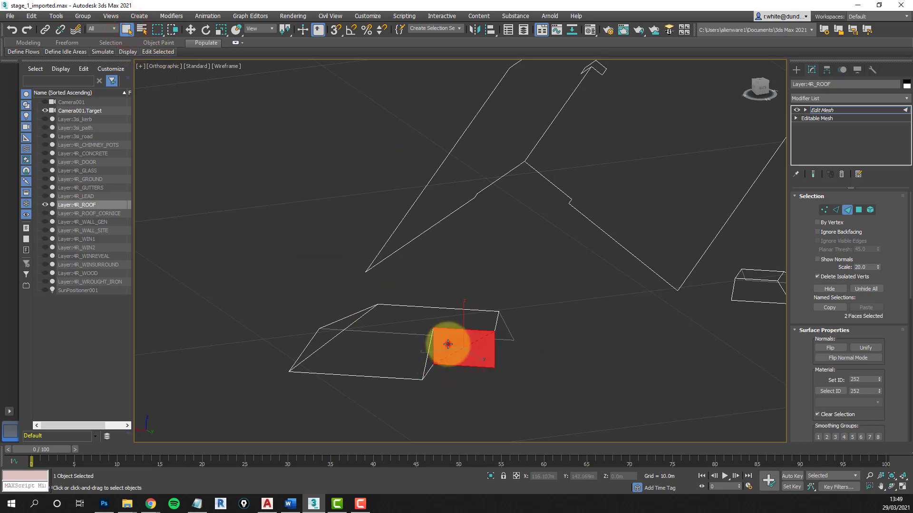
{"action": "left_click", "coordinate": [429, 363], "text": "ctrl"}
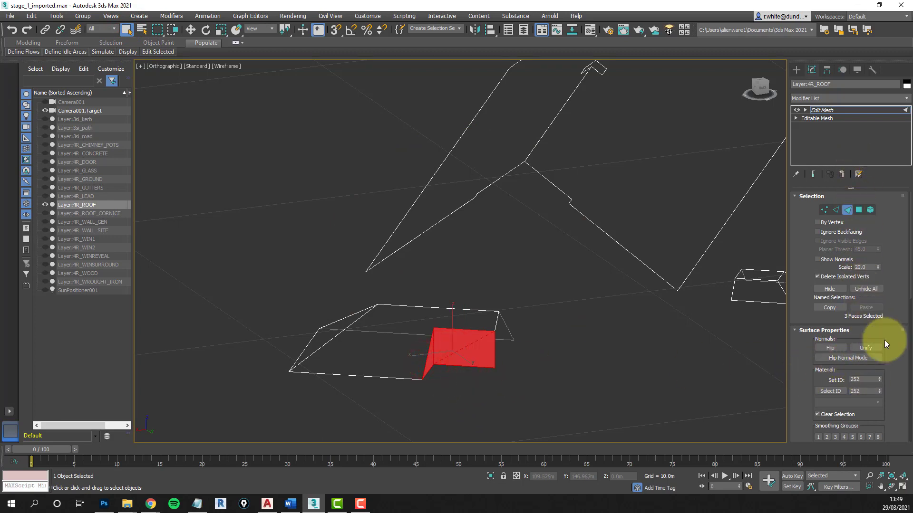
{"action": "left_click_drag", "start_coordinate": [895, 376], "coordinate": [896, 275]}
{"action": "left_click_drag", "start_coordinate": [894, 347], "coordinate": [897, 210]}
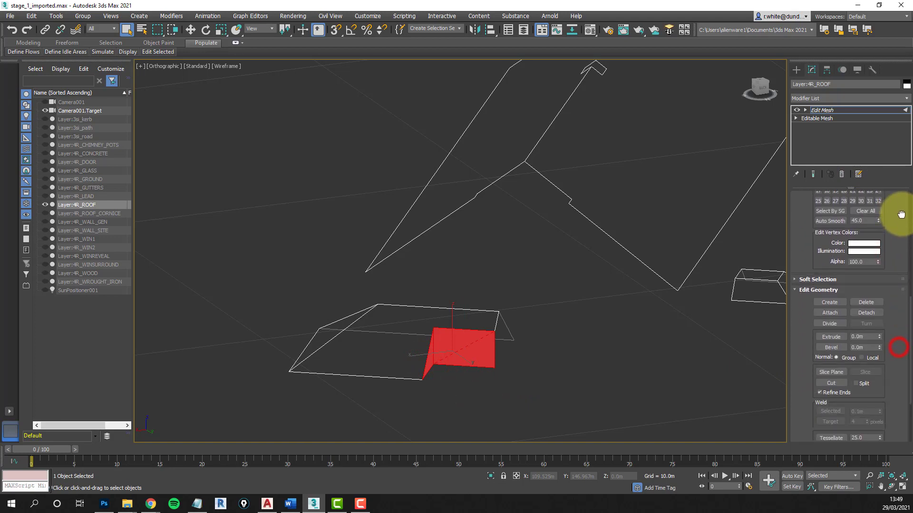
{"action": "left_click", "coordinate": [866, 297]}
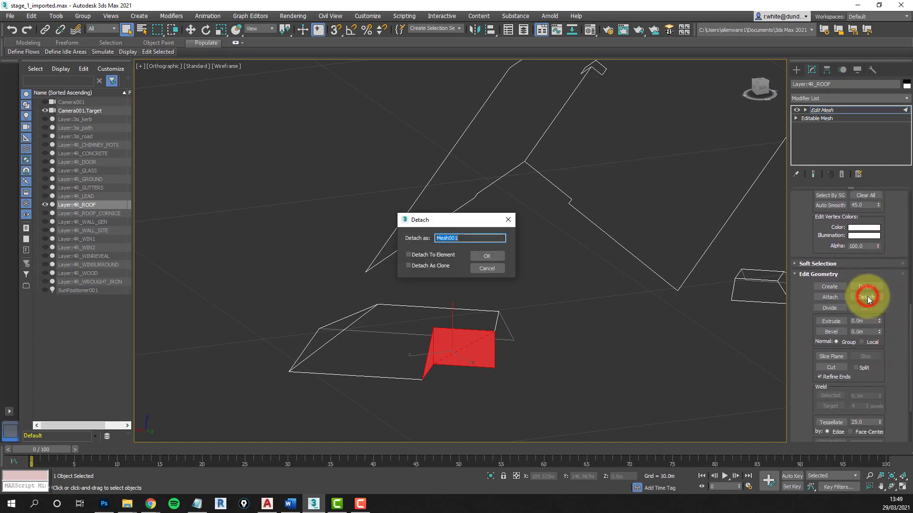
{"action": "left_click", "coordinate": [487, 256]}
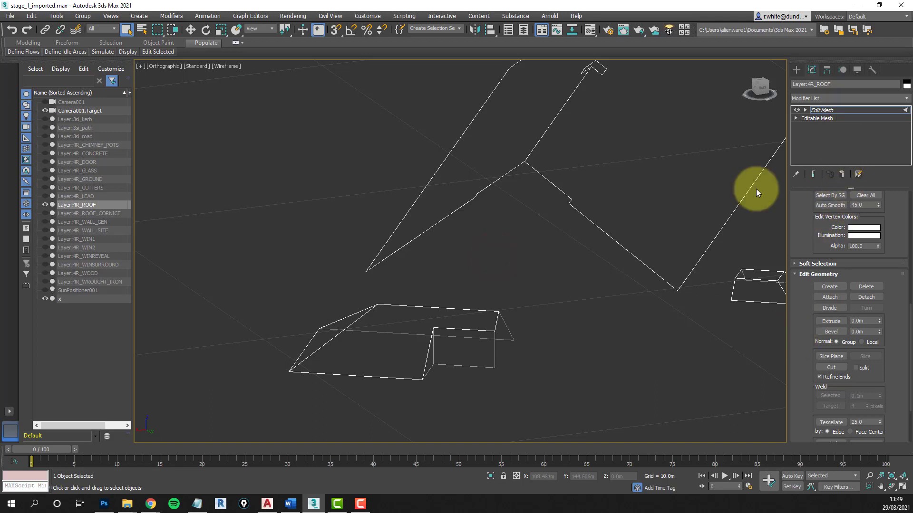
Delete the remaining unneeded face at the back of the smaller separate roof
{"action": "scroll", "coordinate": [597, 291], "scroll_direction": "down", "scroll_amount": 2}
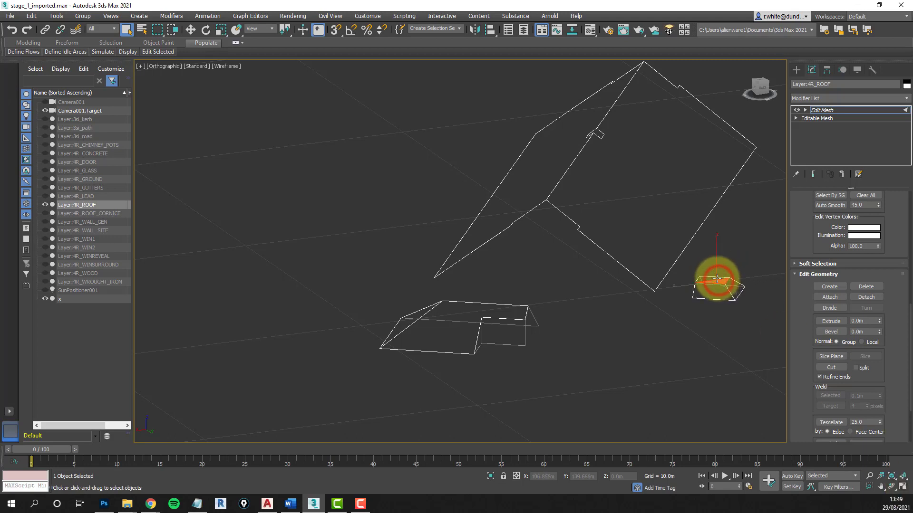
{"action": "left_click", "coordinate": [704, 278]}
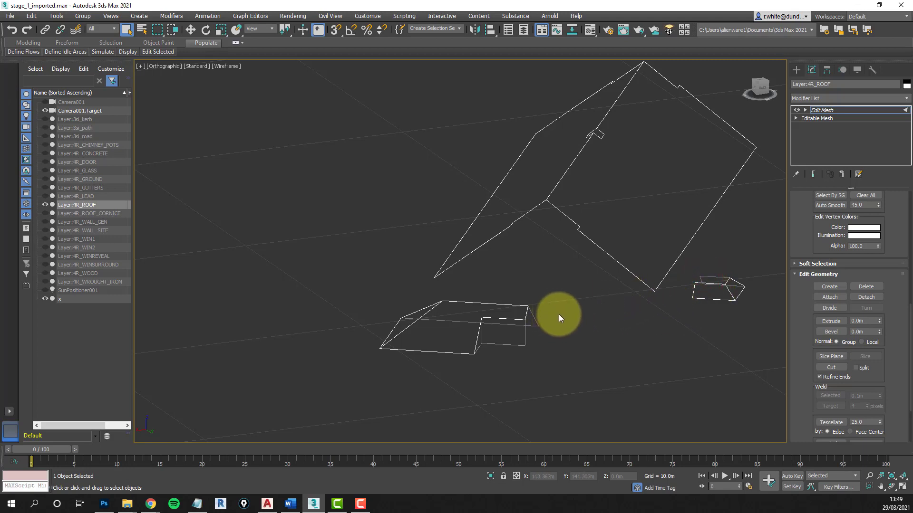
Maximise the Top view with the main roof and both small roofs fully framed
{"action": "left_click", "coordinate": [902, 489]}
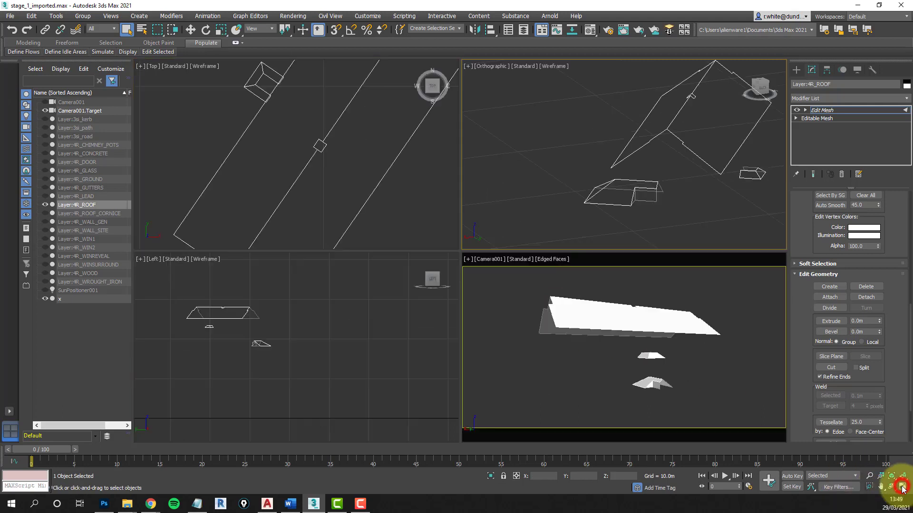
{"action": "scroll", "coordinate": [287, 169], "scroll_direction": "down", "scroll_amount": 3}
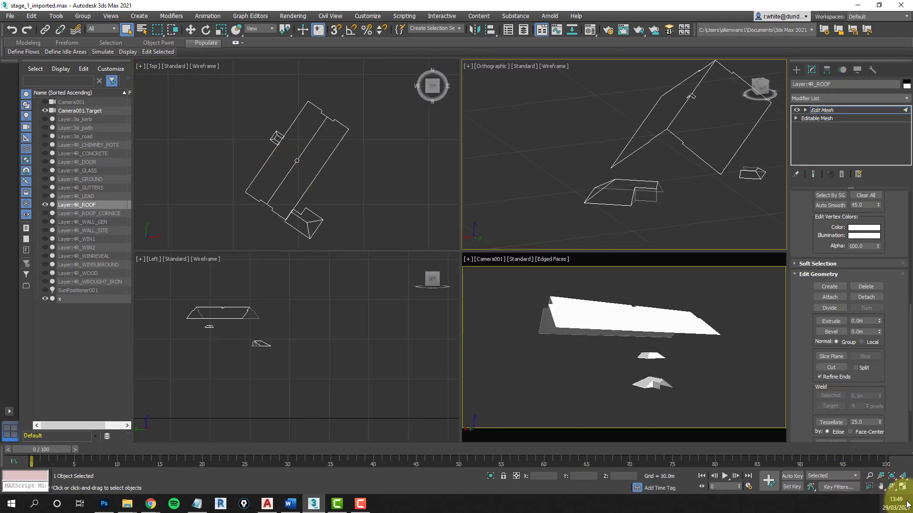
{"action": "left_click", "coordinate": [902, 486]}
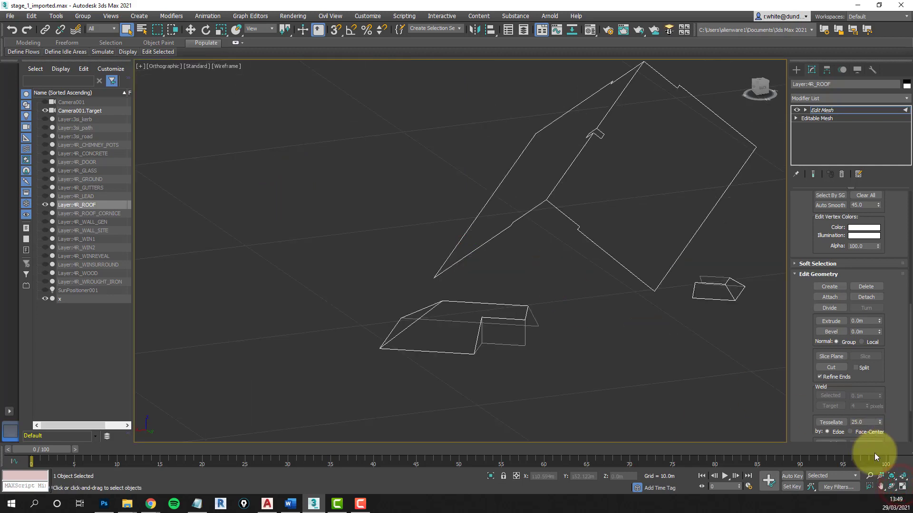
{"action": "left_click", "coordinate": [902, 486]}
{"action": "left_click", "coordinate": [241, 132]}
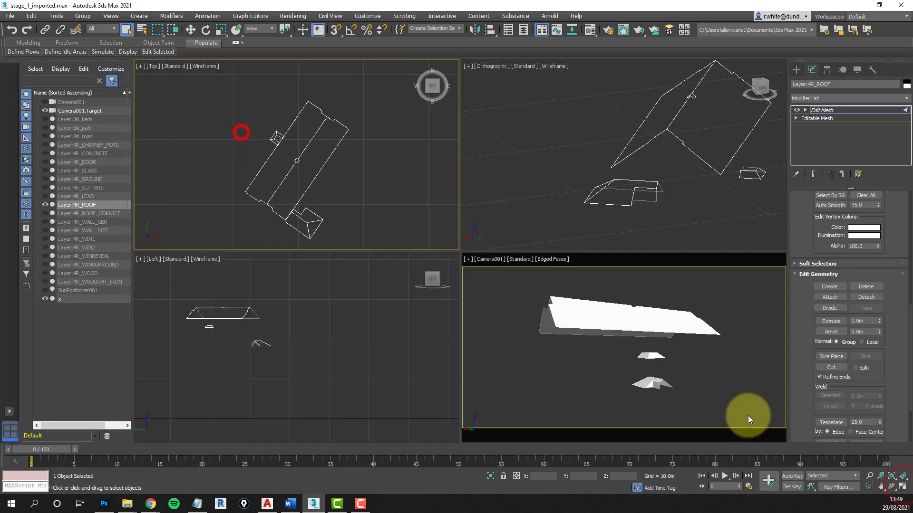
{"action": "left_click", "coordinate": [902, 486]}
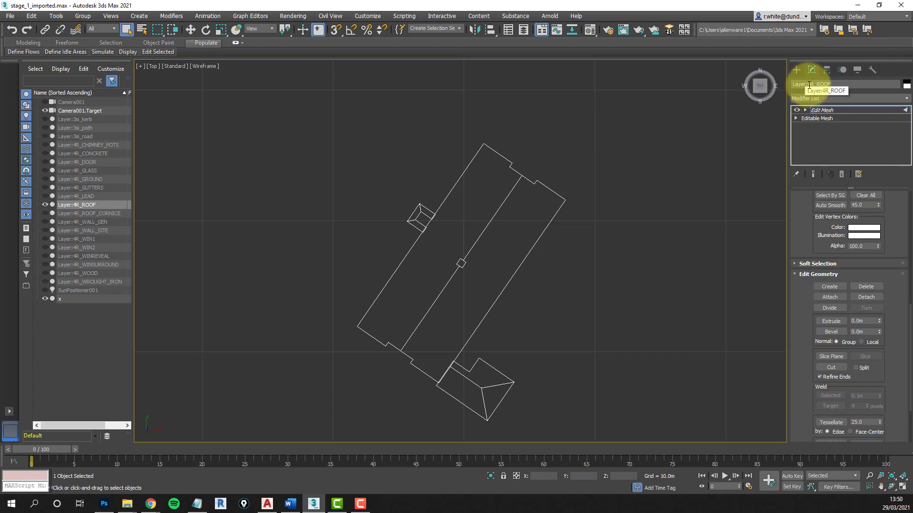
Rename the roof object as Layer:4R_ROOF_NW
{"action": "left_click_drag", "start_coordinate": [808, 85], "coordinate": [853, 84]}
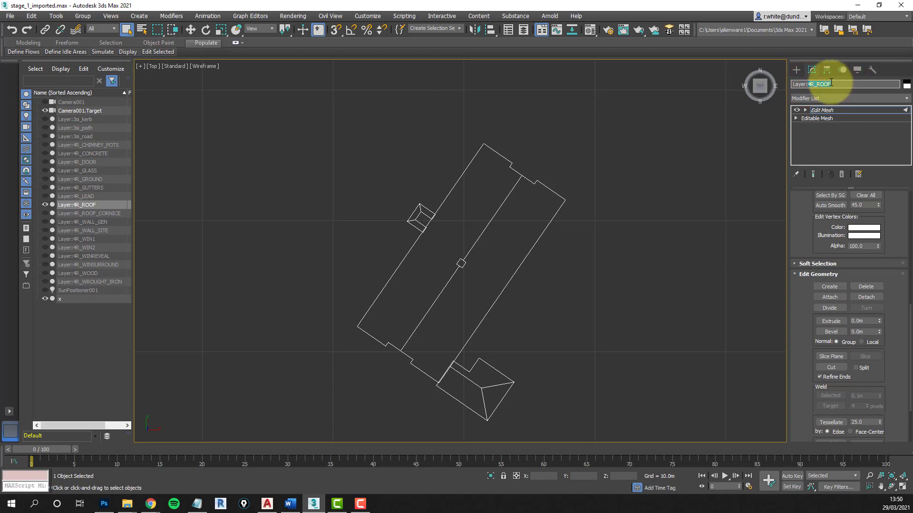
{"action": "left_click", "coordinate": [835, 83]}
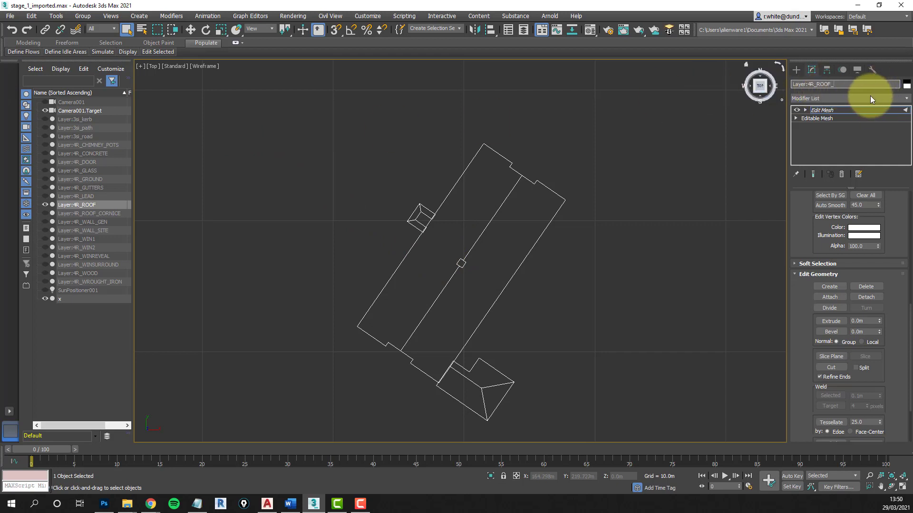
{"action": "type", "text": "NW"}
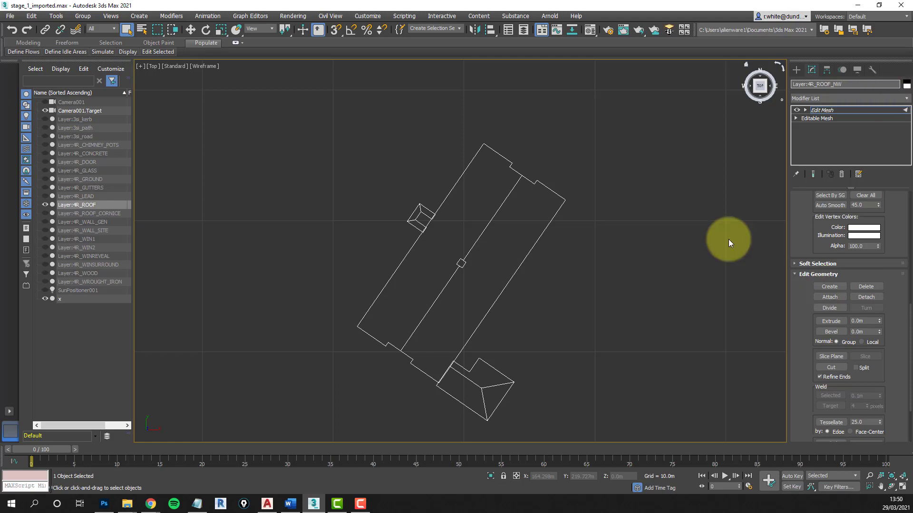
Detach the main roof's south-east slope faces and the lower small roof's south-east hip triangle as a separate object named 4R_ROOF_SW
{"action": "left_click", "coordinate": [517, 196]}
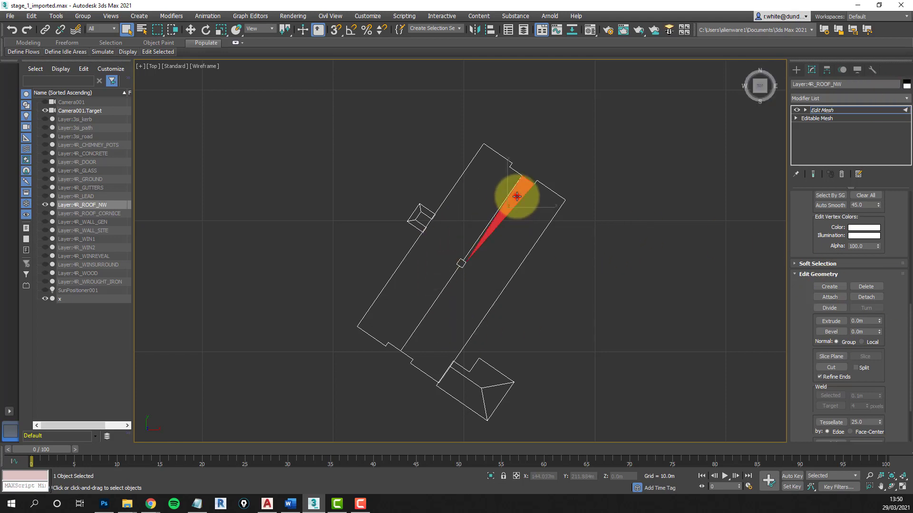
{"action": "left_click", "coordinate": [543, 188], "text": "ctrl"}
{"action": "left_click", "coordinate": [536, 203], "text": "ctrl"}
{"action": "left_click", "coordinate": [515, 245], "text": "ctrl"}
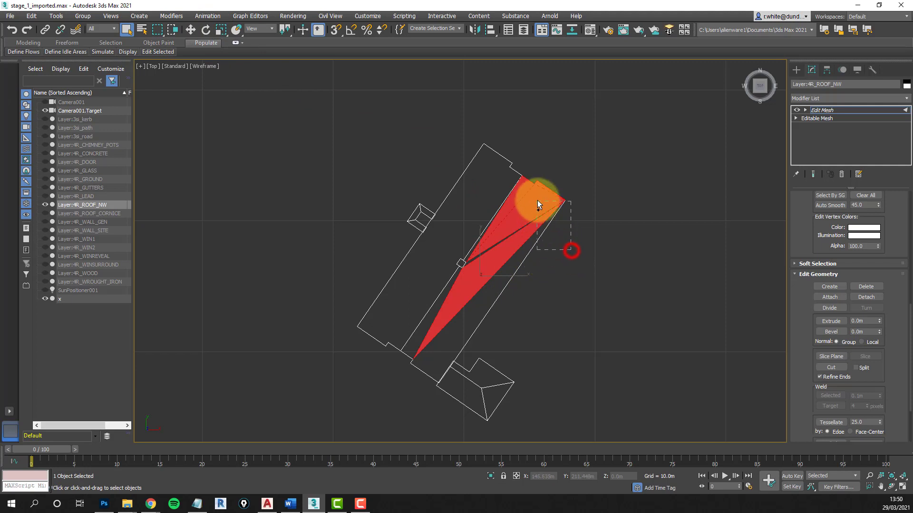
{"action": "left_click_drag", "start_coordinate": [537, 205], "coordinate": [522, 178]}
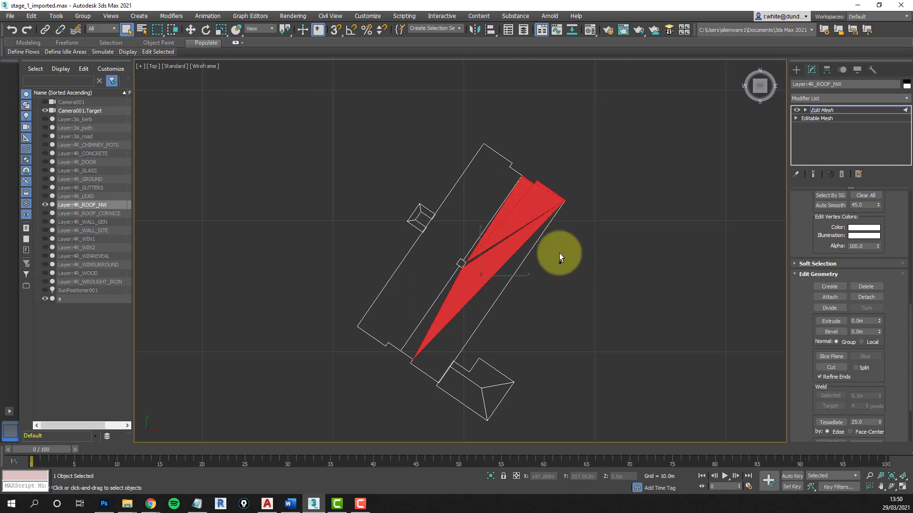
{"action": "left_click", "coordinate": [173, 30]}
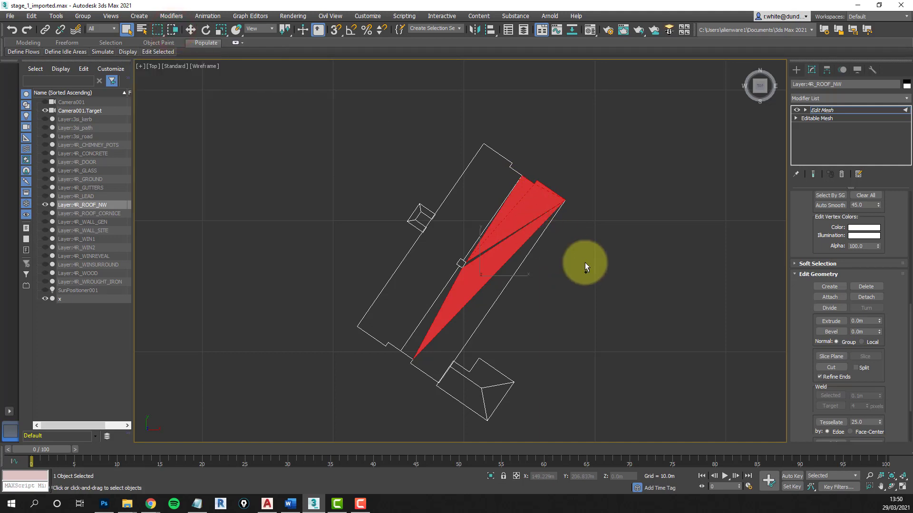
{"action": "left_click_drag", "start_coordinate": [583, 262], "coordinate": [524, 178]}
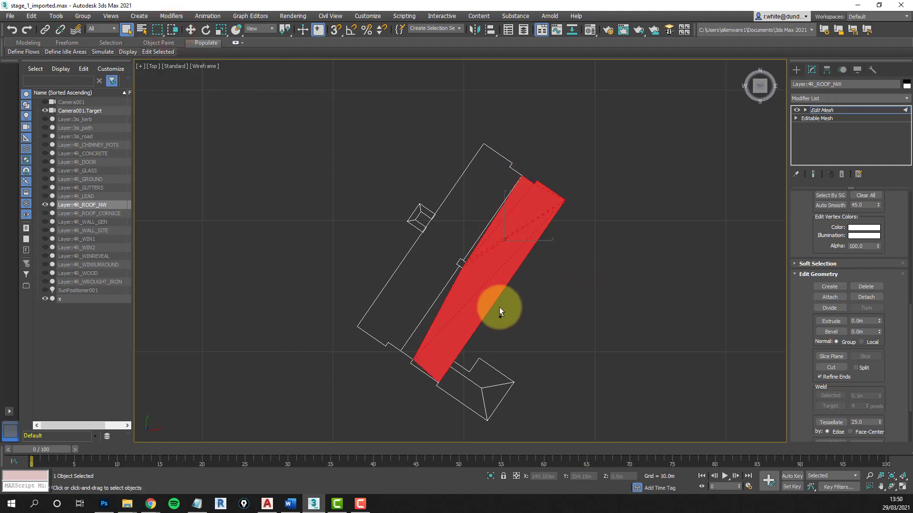
{"action": "left_click_drag", "start_coordinate": [487, 290], "coordinate": [468, 260]}
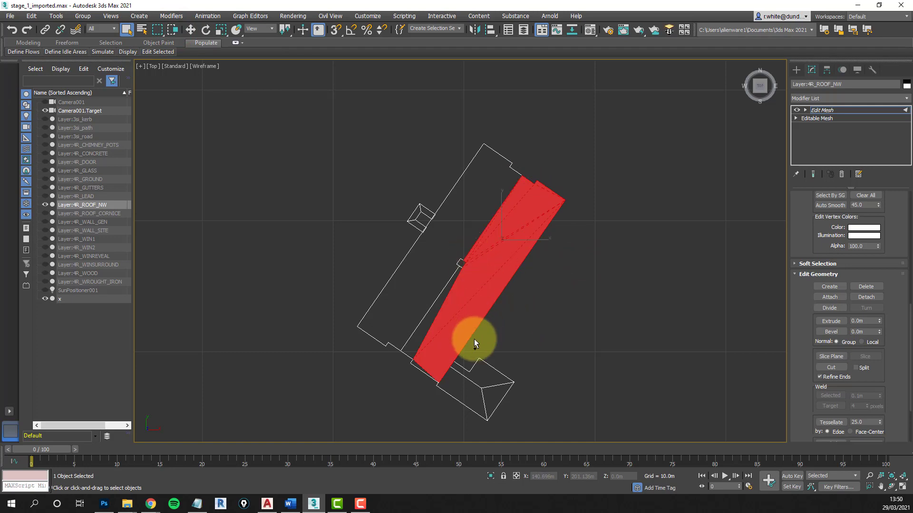
{"action": "left_click", "coordinate": [437, 304], "text": "ctrl"}
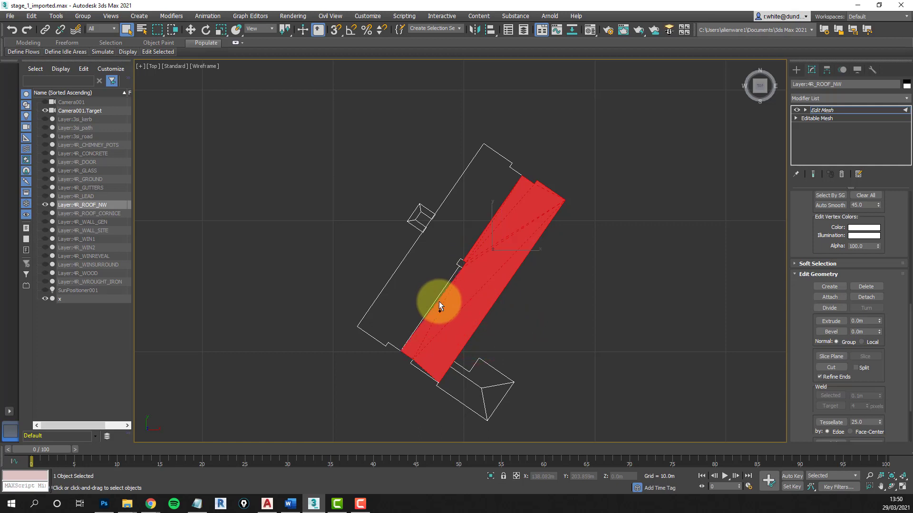
{"action": "left_click_drag", "start_coordinate": [489, 332], "coordinate": [457, 273]}
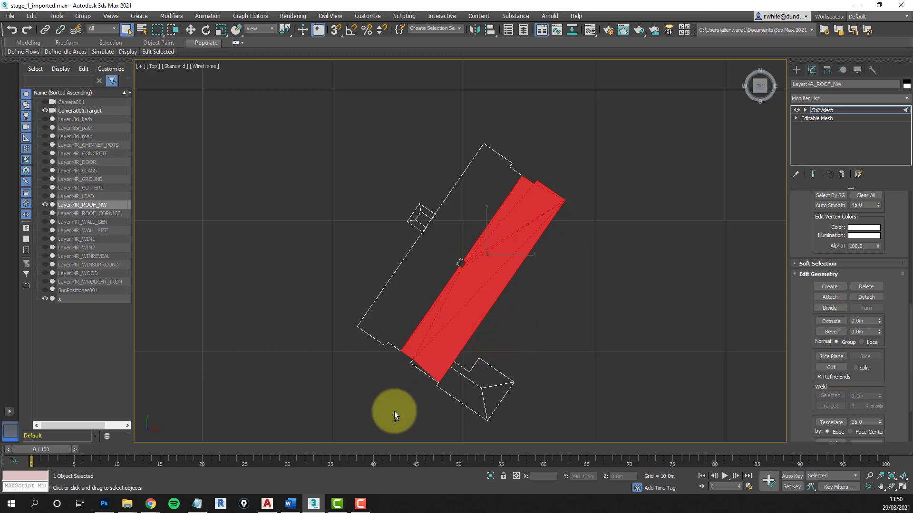
{"action": "left_click_drag", "start_coordinate": [421, 381], "coordinate": [406, 360]}
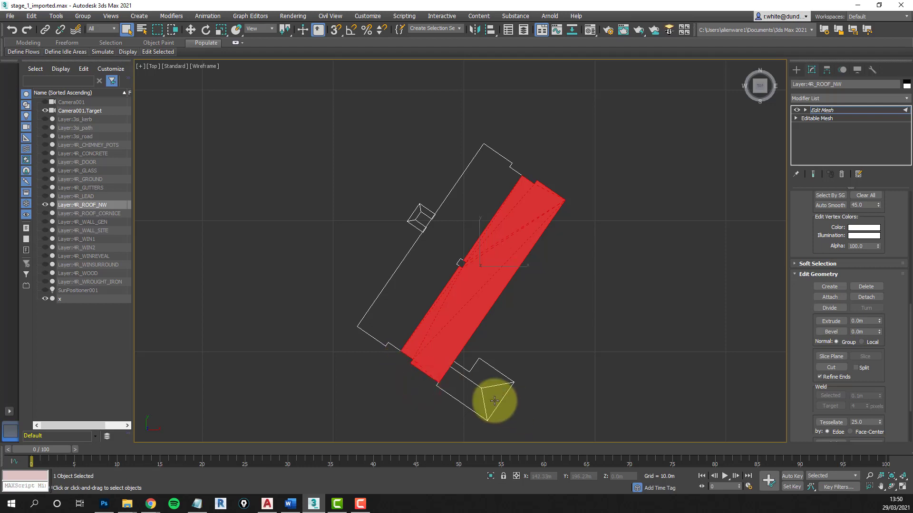
{"action": "left_click_drag", "start_coordinate": [509, 414], "coordinate": [492, 390], "text": "ctrl"}
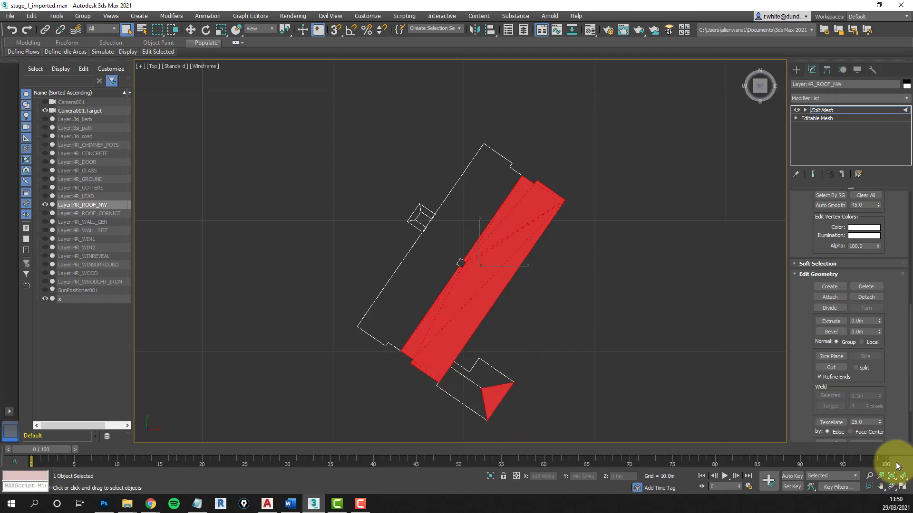
{"action": "left_click", "coordinate": [875, 296]}
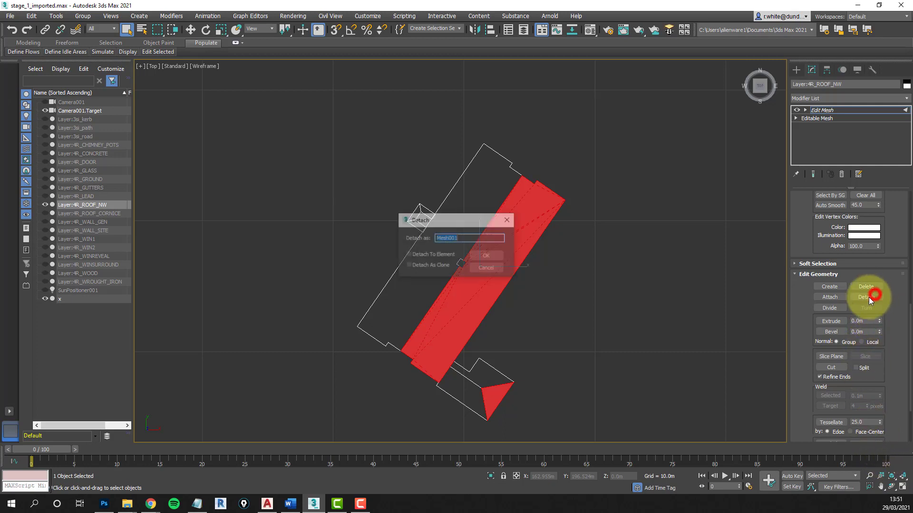
{"action": "type", "text": "4R_ROOF"}
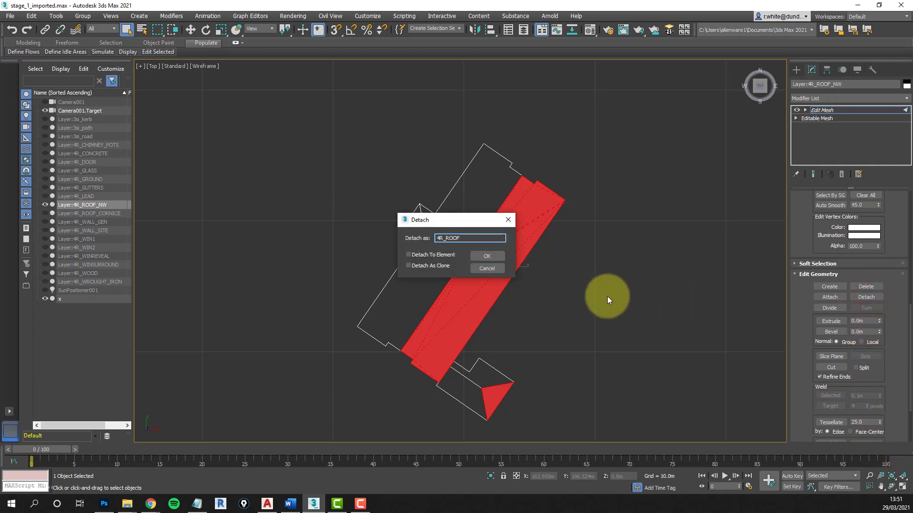
{"action": "type", "text": "_SW"}
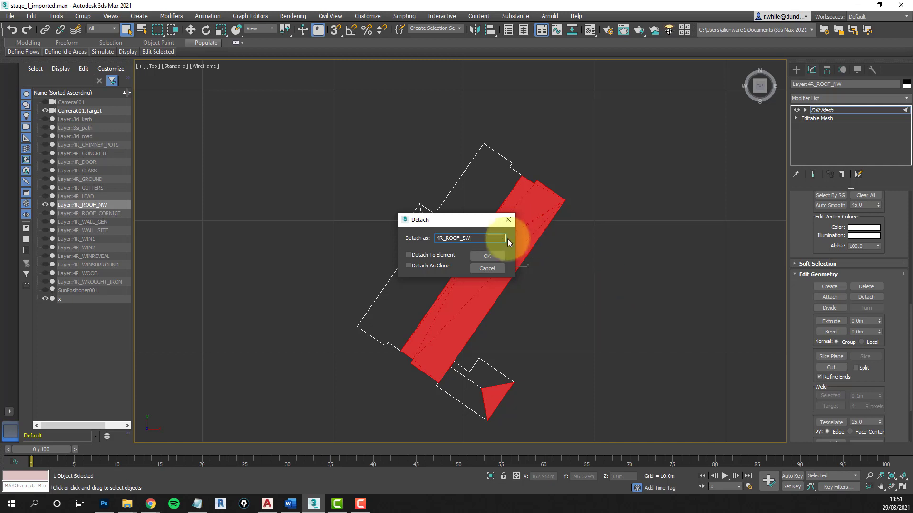
{"action": "left_click", "coordinate": [495, 256]}
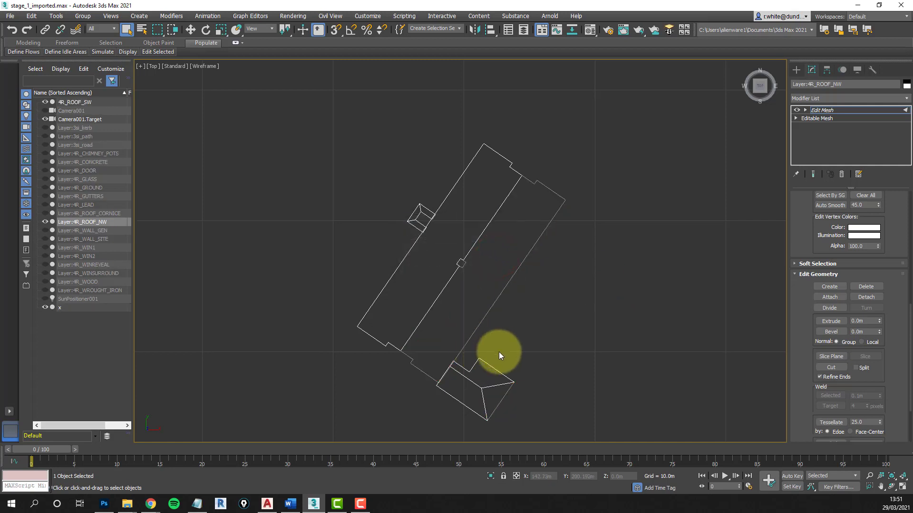
Detach the north-east slope faces of both small roofs as a separate object named 4R_ROOF_NE
{"action": "left_click_drag", "start_coordinate": [497, 350], "coordinate": [474, 379]}
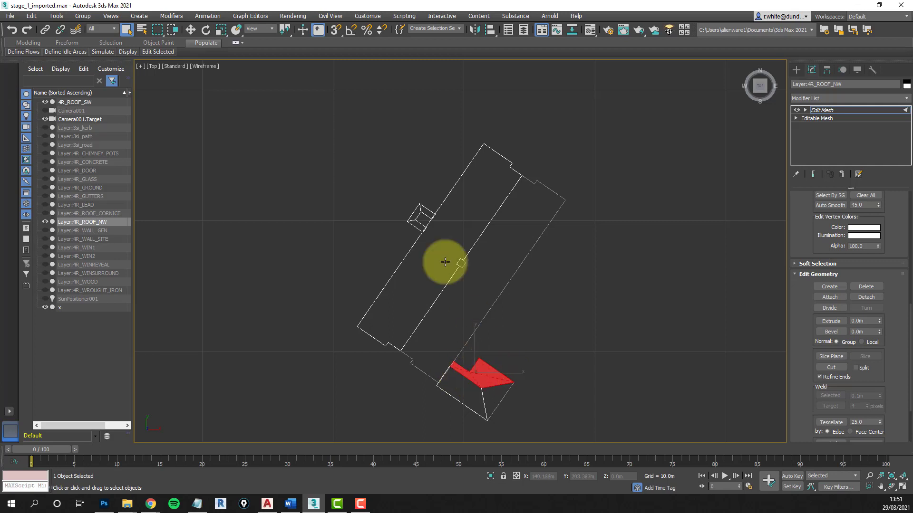
{"action": "left_click", "coordinate": [427, 209], "text": "ctrl"}
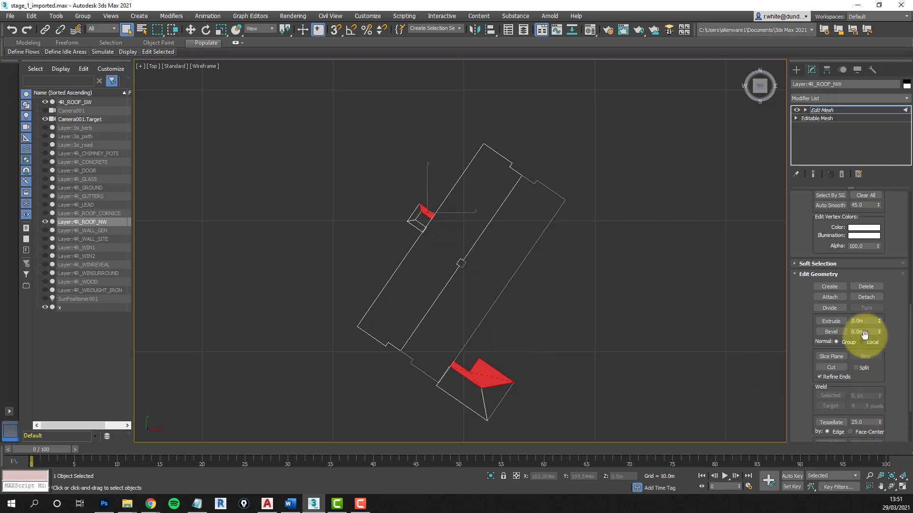
{"action": "left_click", "coordinate": [864, 297]}
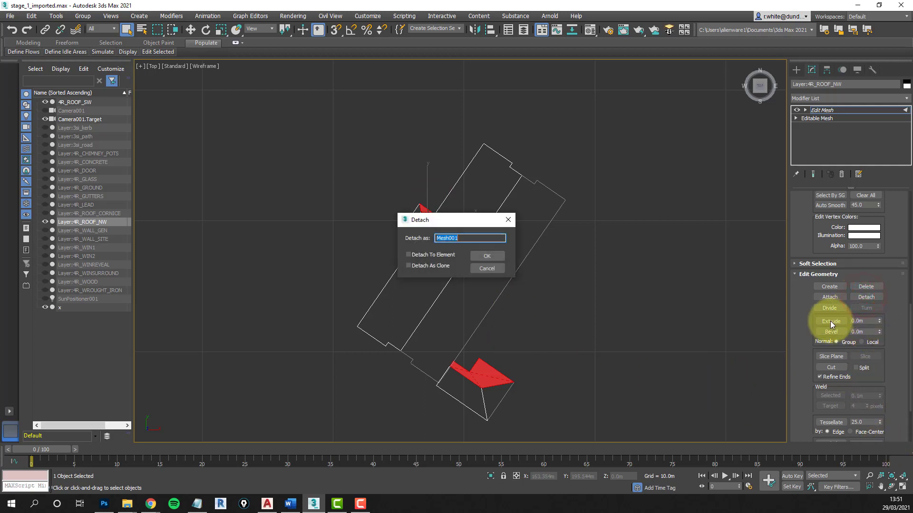
{"action": "type", "text": "4R_ROOF_NE"}
{"action": "left_click", "coordinate": [477, 256]}
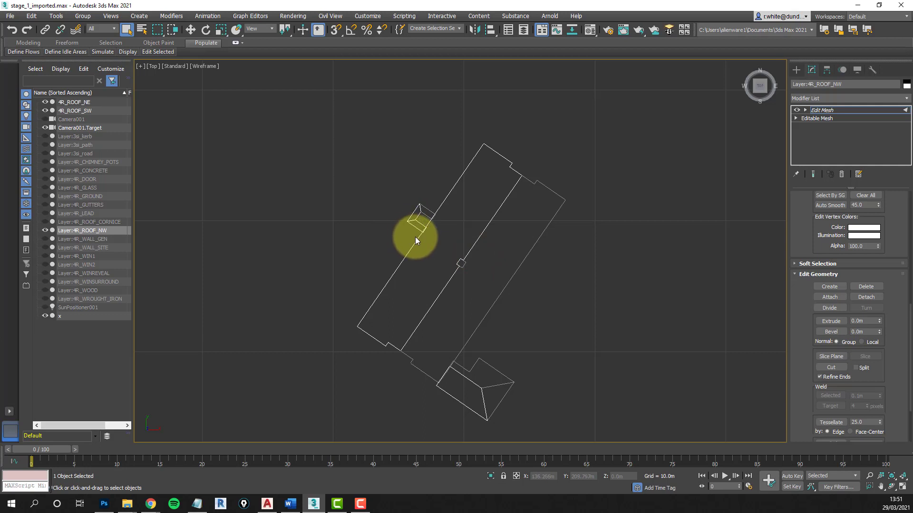
Detach the south-west slope faces of both small roofs as 4R_ROOF_SW, and leave the roof object deselected
{"action": "left_click", "coordinate": [407, 235]}
{"action": "left_click", "coordinate": [417, 228]}
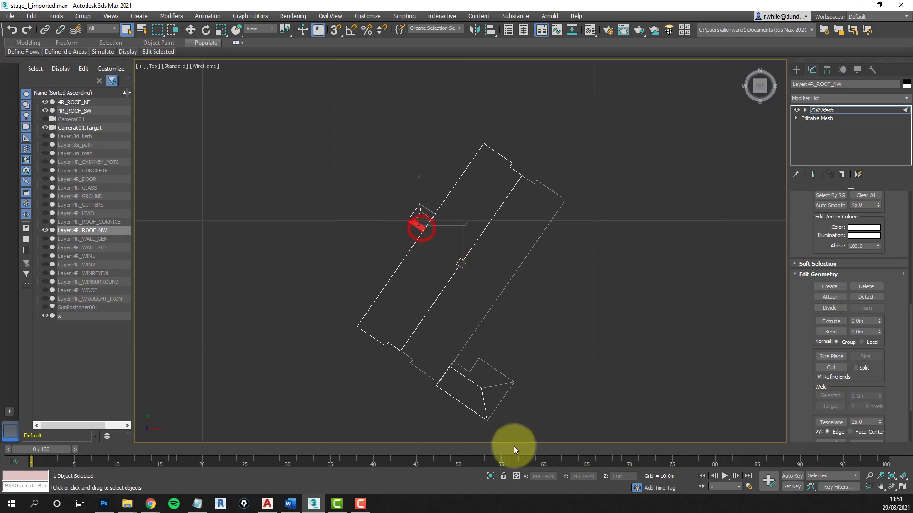
{"action": "left_click_drag", "start_coordinate": [474, 423], "coordinate": [448, 385]}
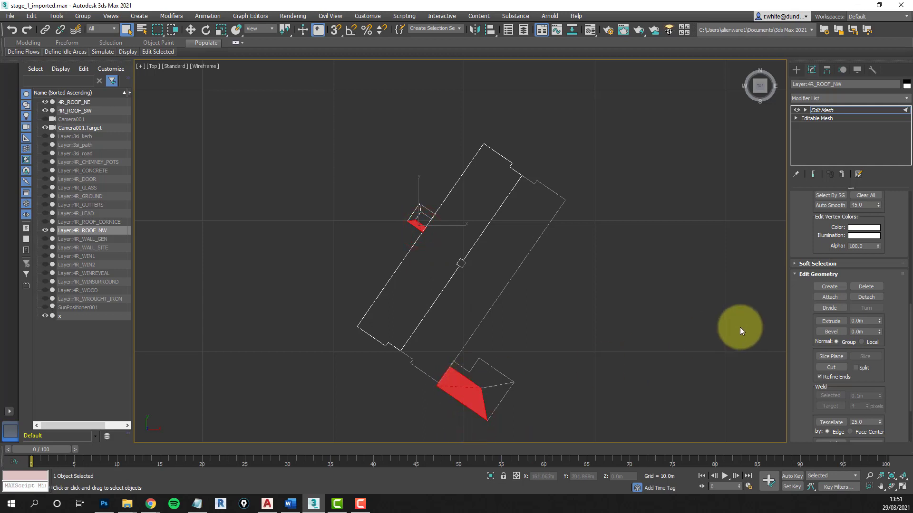
{"action": "left_click", "coordinate": [866, 297]}
{"action": "type", "text": "4R_ROOF"}
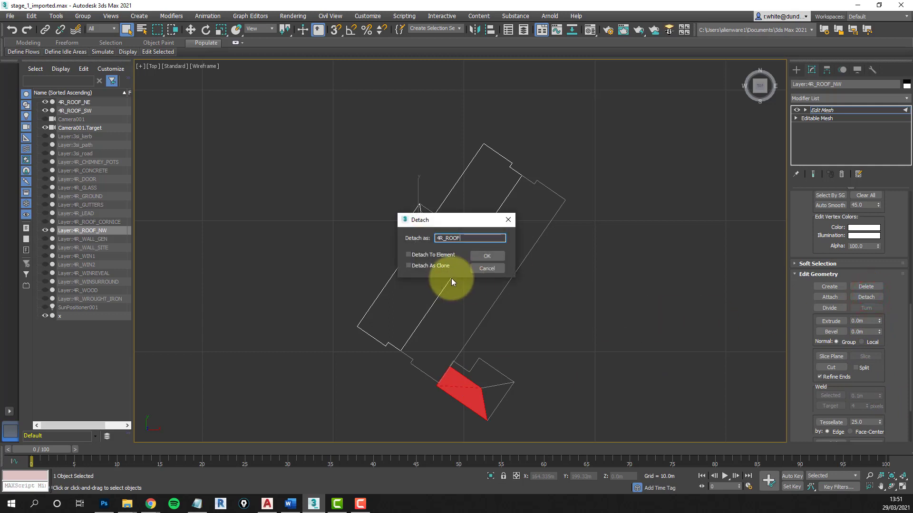
{"action": "type", "text": "_SW"}
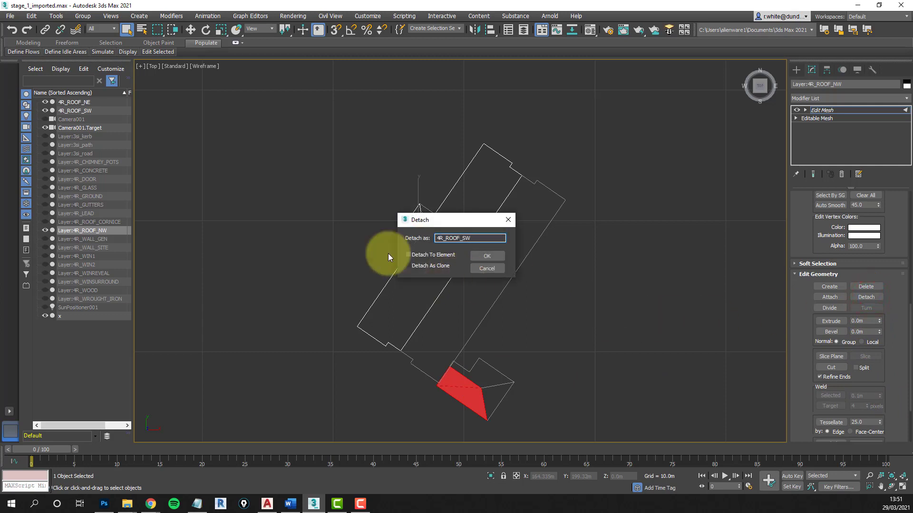
{"action": "left_click", "coordinate": [486, 257]}
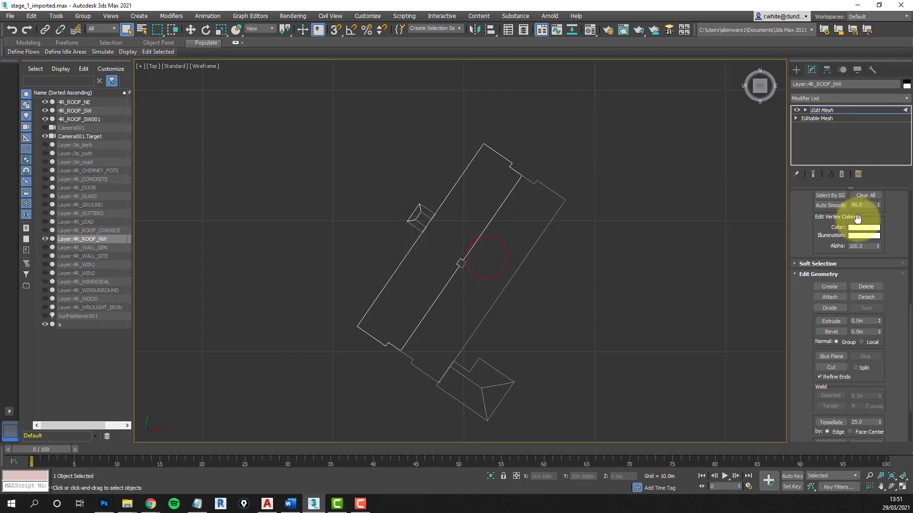
{"action": "left_click", "coordinate": [838, 111]}
{"action": "left_click", "coordinate": [723, 192]}
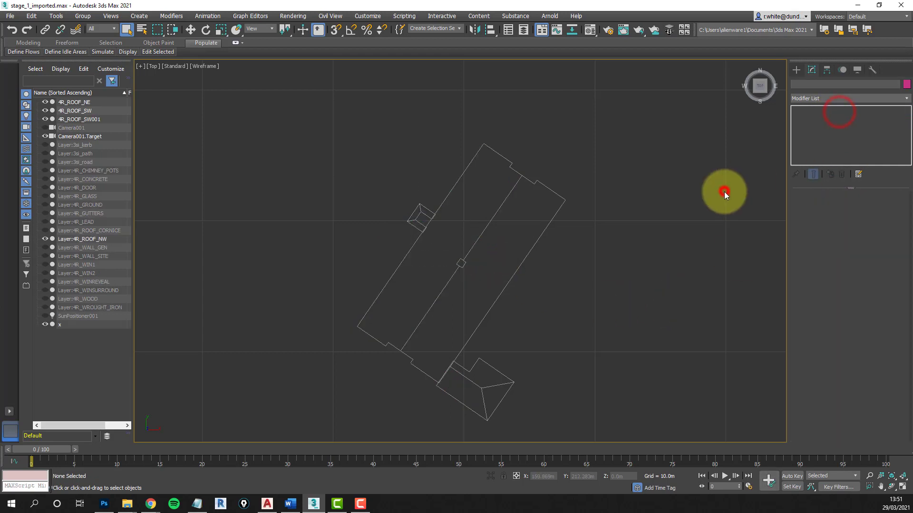
Rename the object holding the main roof's south-east slope as 4R_ROOF_SE
{"action": "left_click", "coordinate": [143, 31]}
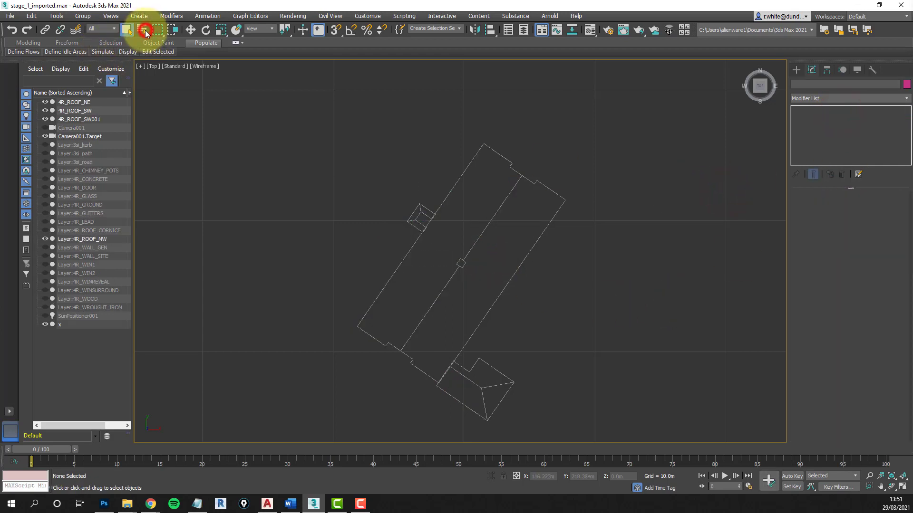
{"action": "left_click_drag", "start_coordinate": [658, 70], "coordinate": [574, 71]}
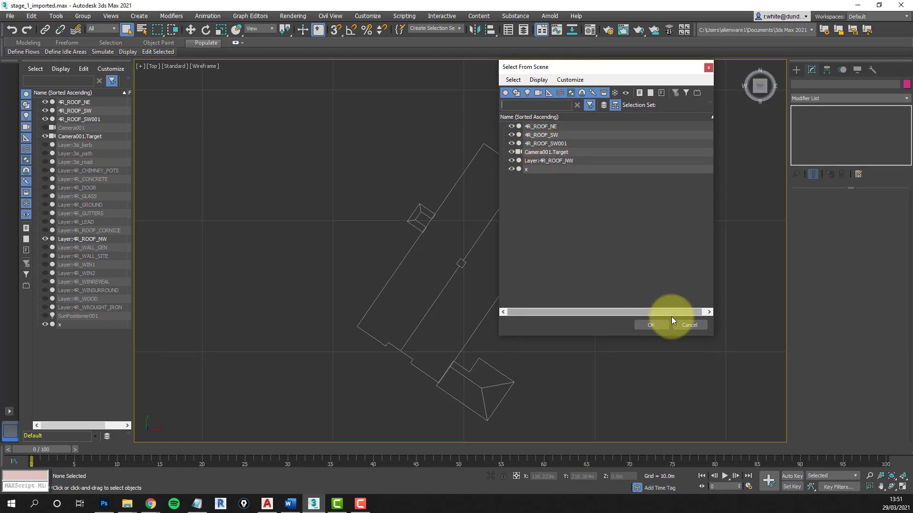
{"action": "left_click", "coordinate": [532, 135]}
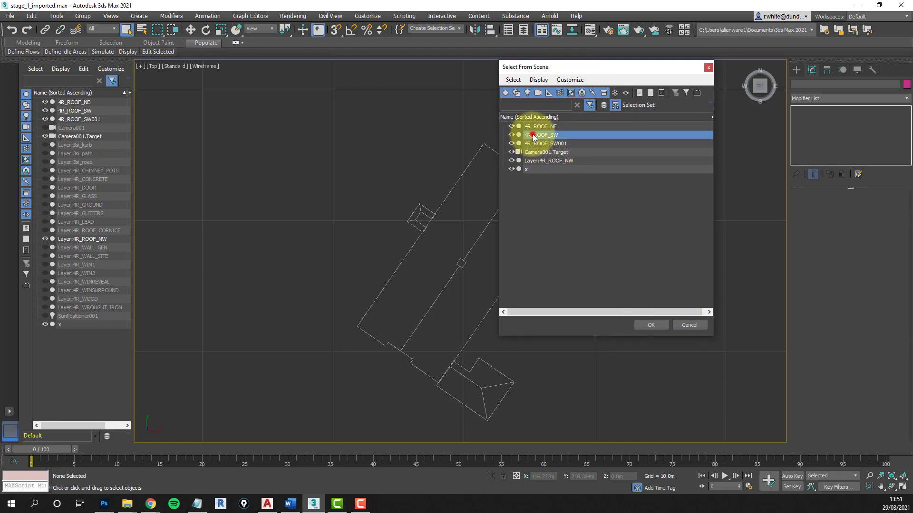
{"action": "left_click", "coordinate": [654, 325]}
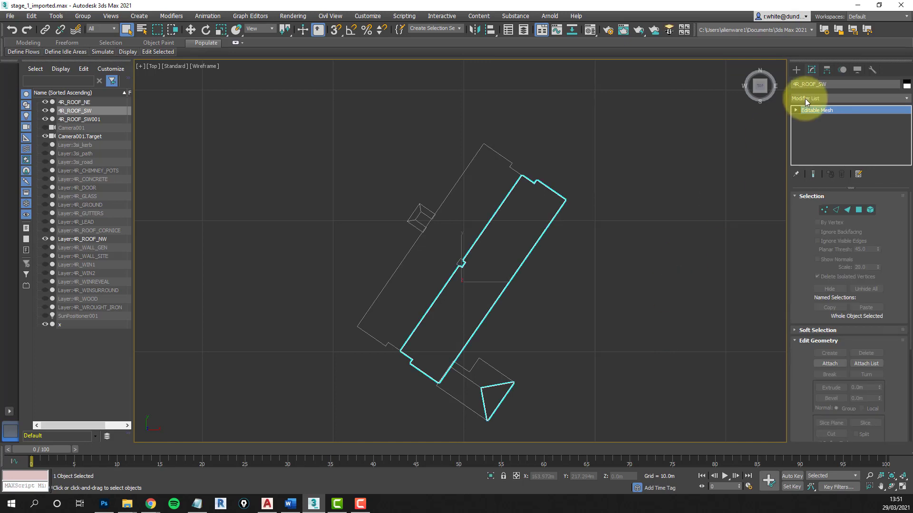
{"action": "left_click", "coordinate": [837, 84]}
{"action": "key", "text": "BackSpace"}
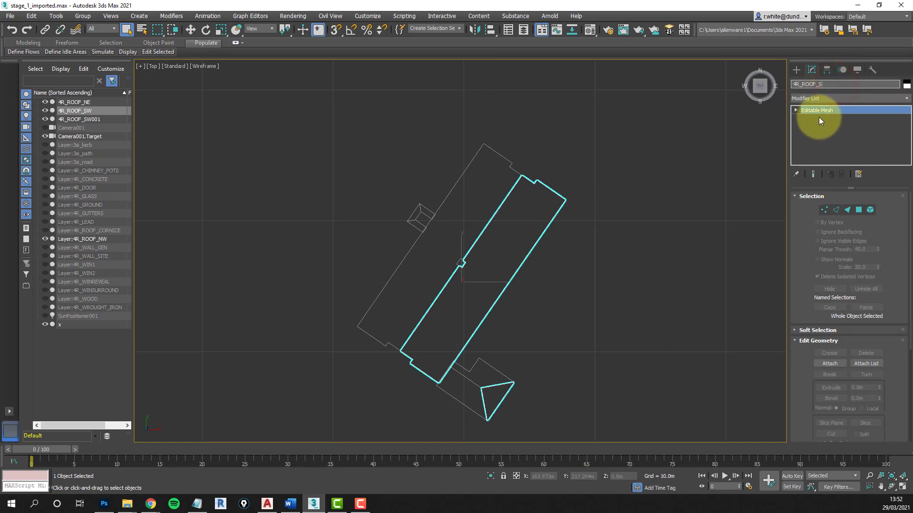
{"action": "type", "text": "E"}
{"action": "key", "text": "Return"}
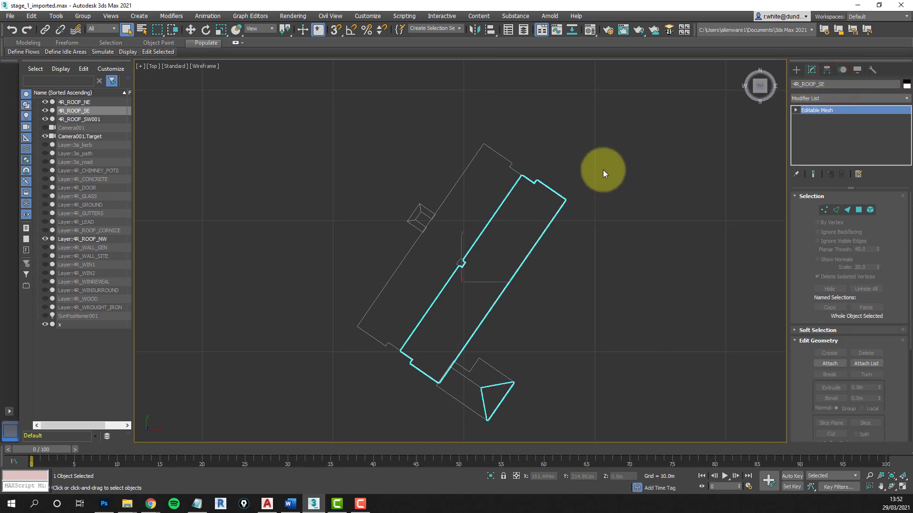
Rename the small roofs' south-west slope object as 4R_ROOF_SW, and check which faces 4R_ROOF_SE and 4R_ROOF_NE contain
{"action": "left_click", "coordinate": [141, 31]}
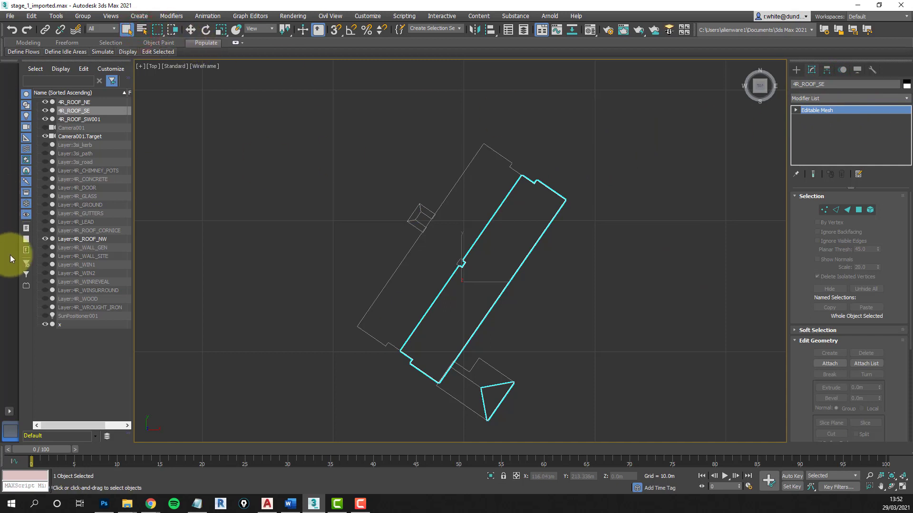
{"action": "left_click", "coordinate": [76, 119]}
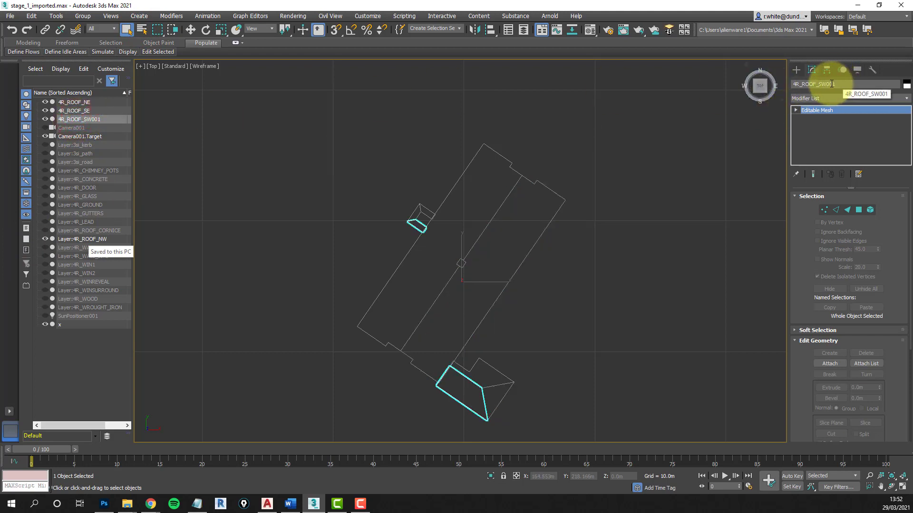
{"action": "left_click", "coordinate": [839, 84]}
{"action": "key", "text": "BackSpace"}
{"action": "key", "text": "BackSpace"}
{"action": "key", "text": "BackSpace"}
{"action": "key", "text": "Return"}
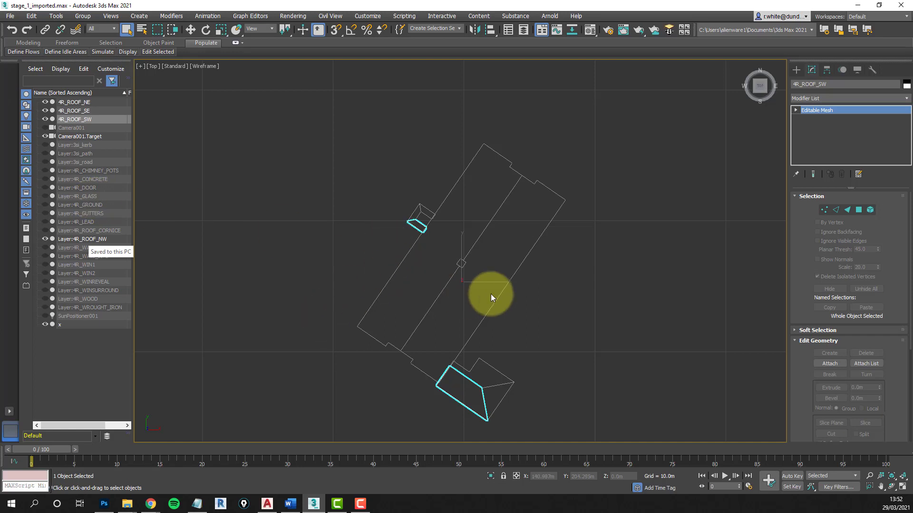
{"action": "left_click", "coordinate": [79, 111]}
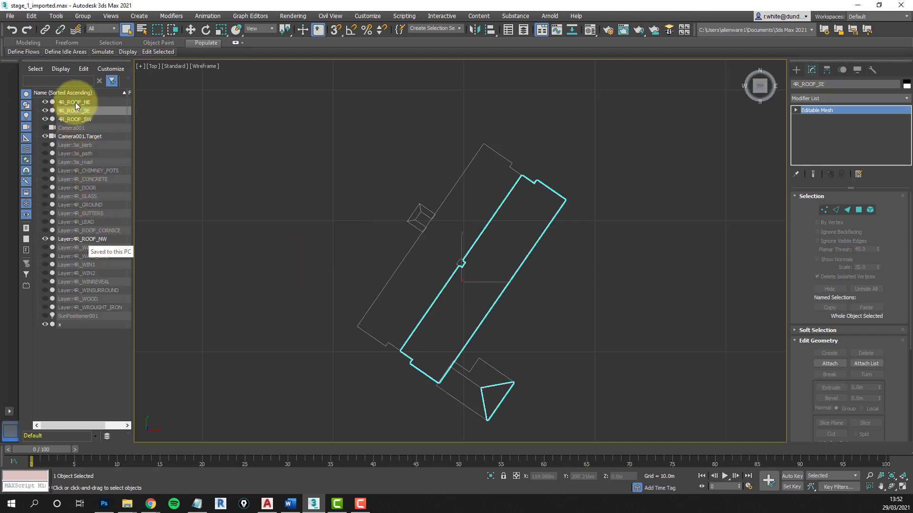
{"action": "left_click", "coordinate": [75, 102]}
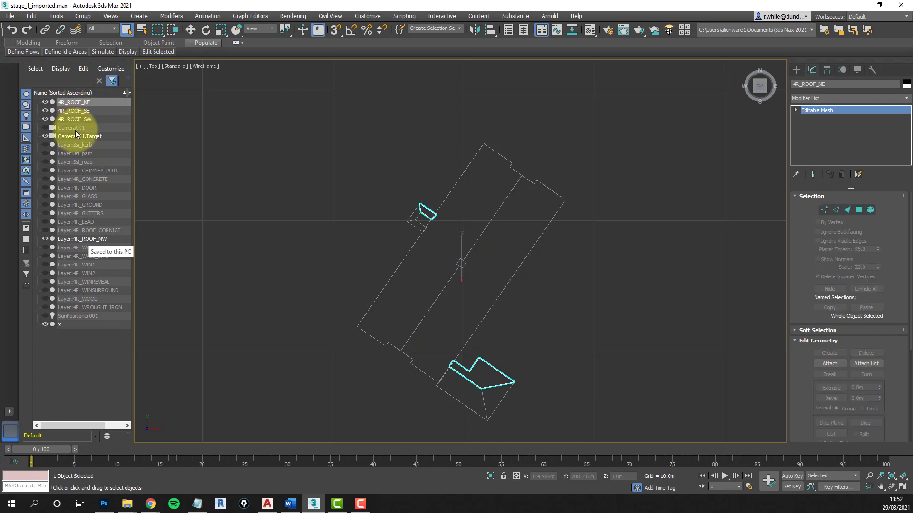
Rename the object holding the north-west roof slope as 4R_ROOF_NW and leave it deselected
{"action": "left_click", "coordinate": [84, 238]}
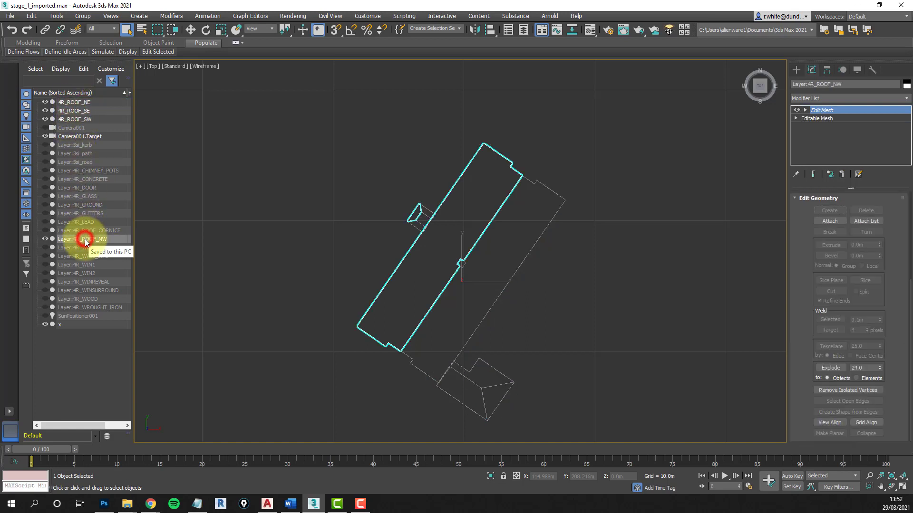
{"action": "left_click", "coordinate": [807, 84]}
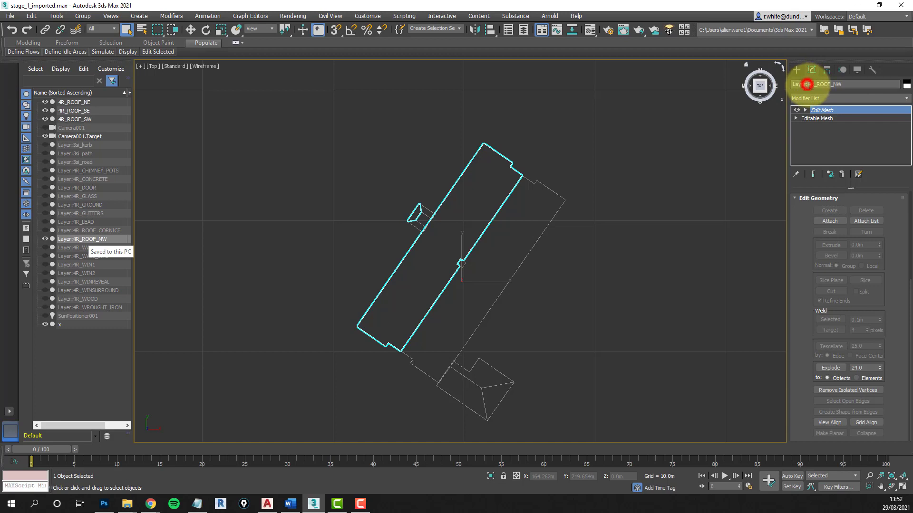
{"action": "key", "text": "BackSpace"}
{"action": "key", "text": "BackSpace"}
{"action": "key", "text": "Return"}
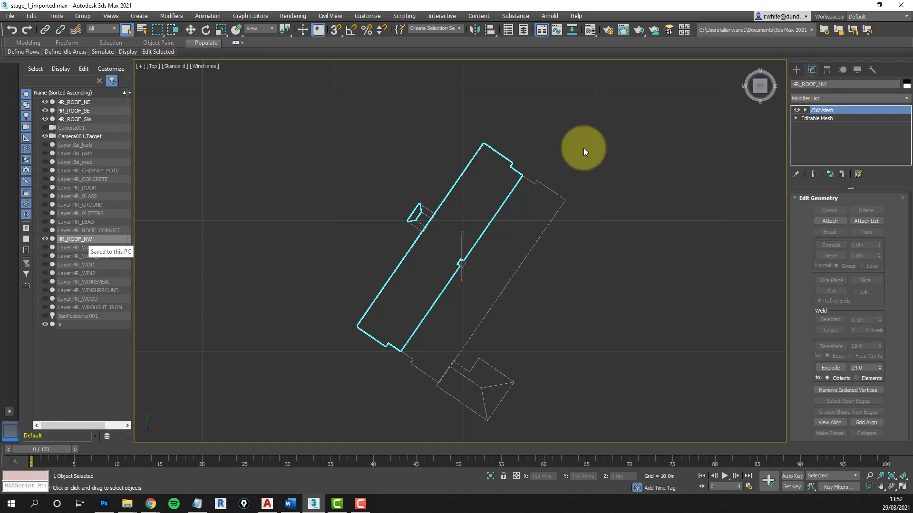
{"action": "left_click", "coordinate": [249, 208]}
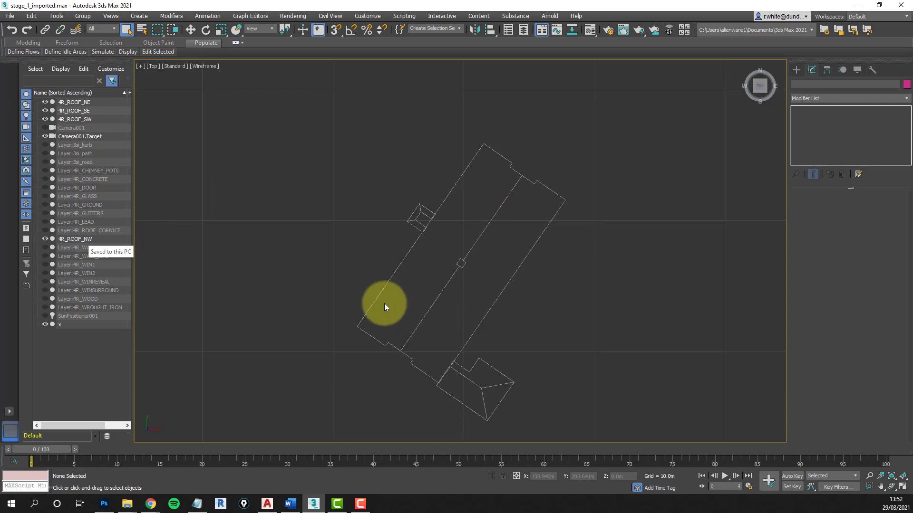
Load the SLATE material from the GSM.mat library into the third sample slot and assign it to all the roof objects
{"action": "left_click_drag", "start_coordinate": [616, 131], "coordinate": [276, 430]}
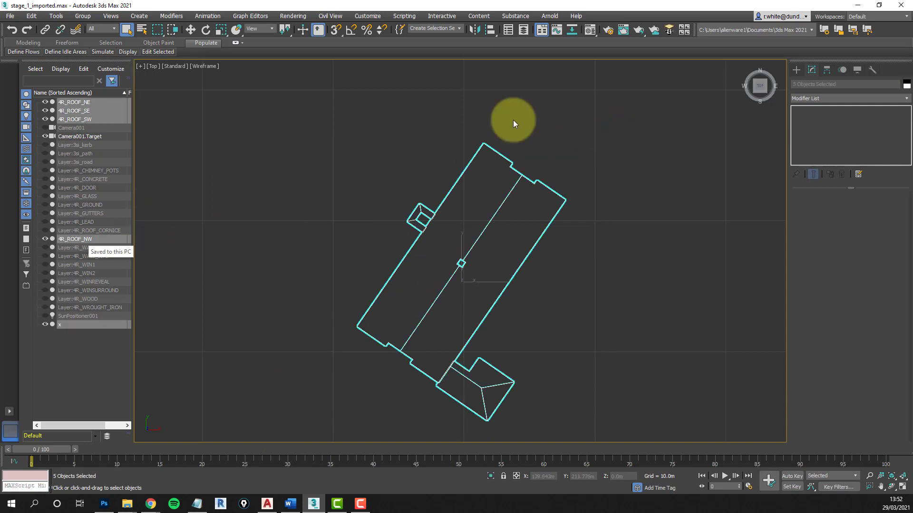
{"action": "left_click", "coordinate": [590, 30]}
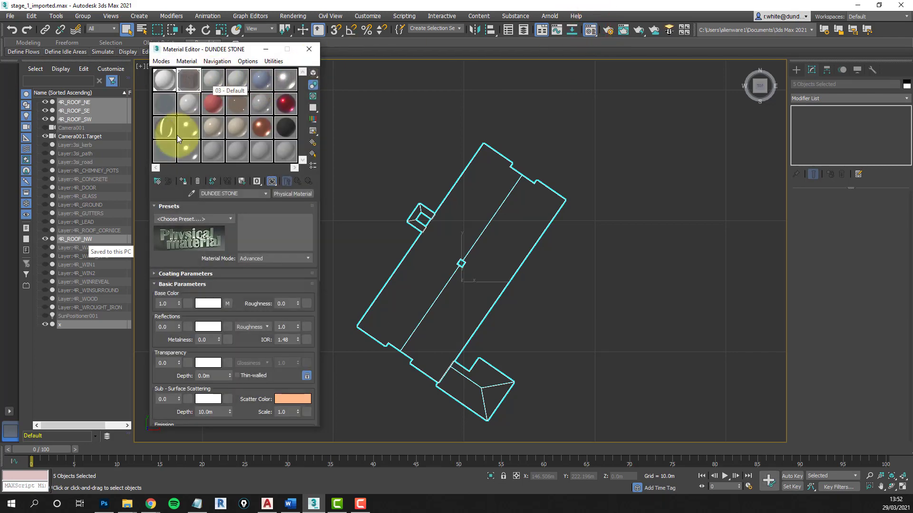
{"action": "left_click", "coordinate": [209, 87]}
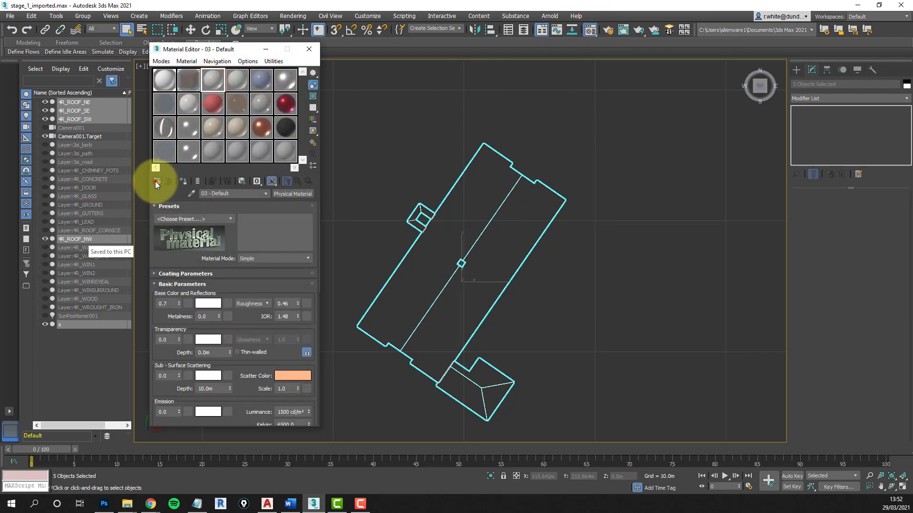
{"action": "left_click", "coordinate": [156, 182]}
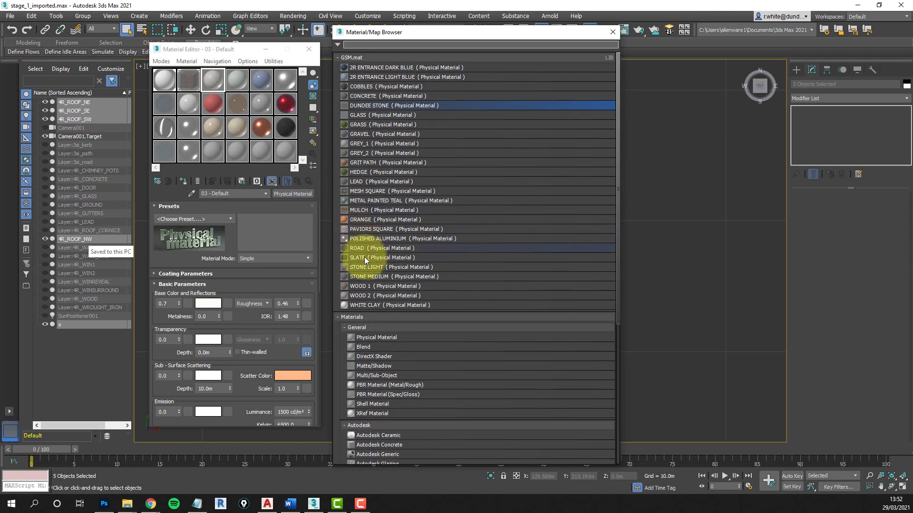
{"action": "left_click", "coordinate": [351, 257]}
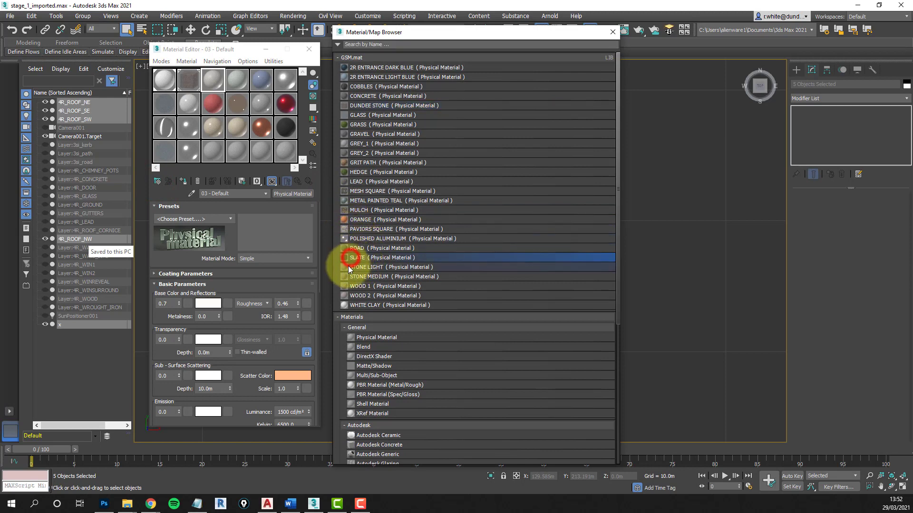
{"action": "left_click_drag", "start_coordinate": [344, 258], "coordinate": [212, 76]}
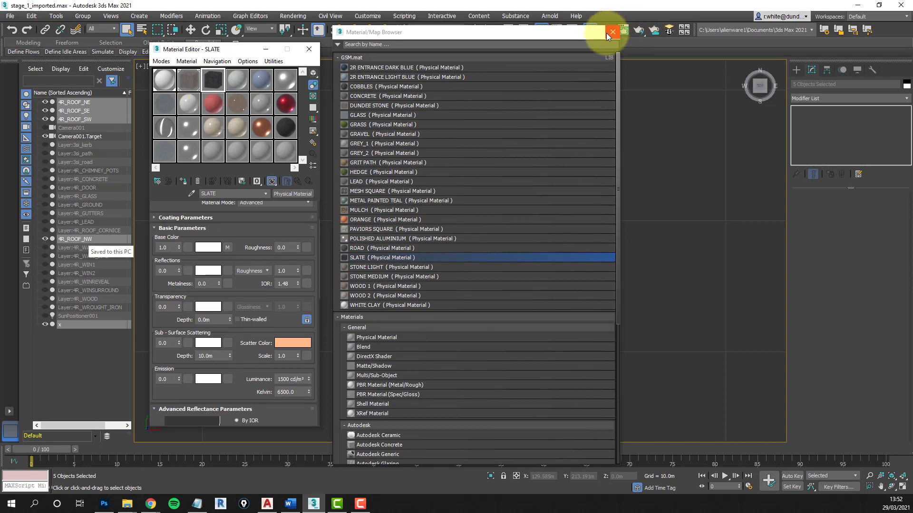
{"action": "left_click", "coordinate": [612, 34]}
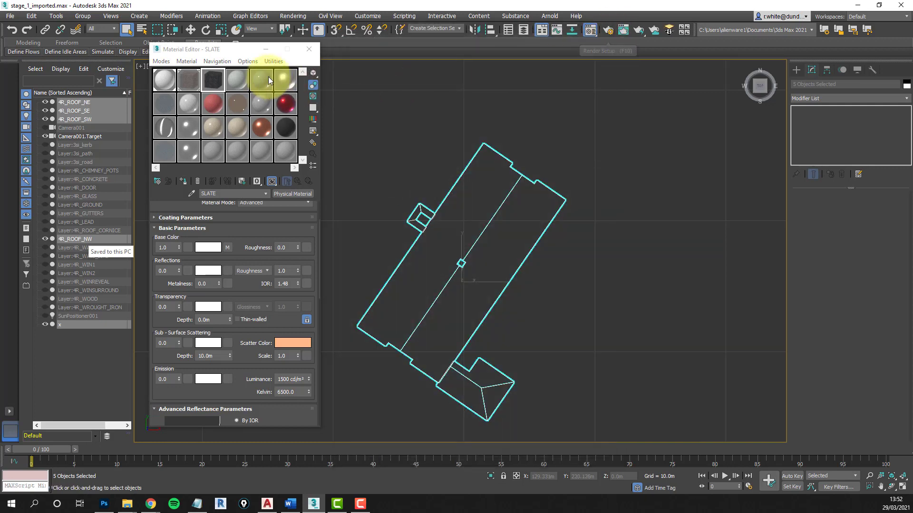
{"action": "left_click", "coordinate": [183, 182]}
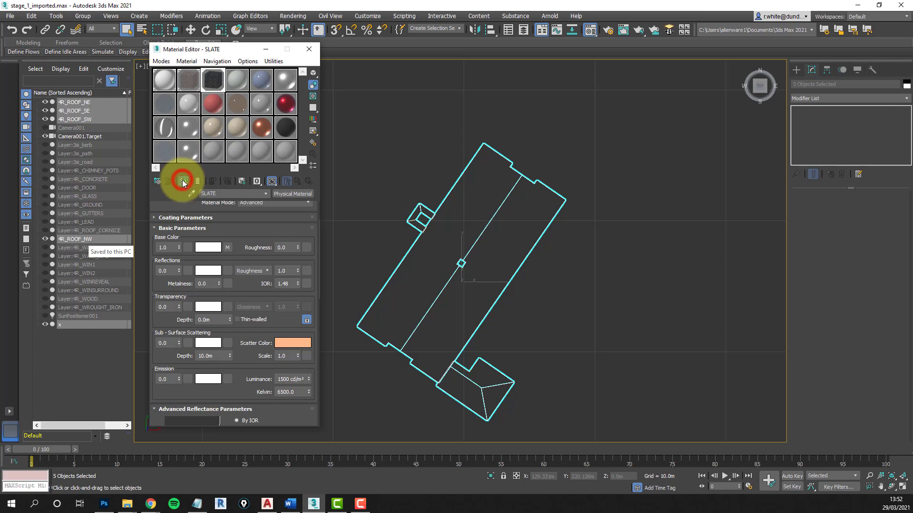
{"action": "left_click", "coordinate": [310, 48]}
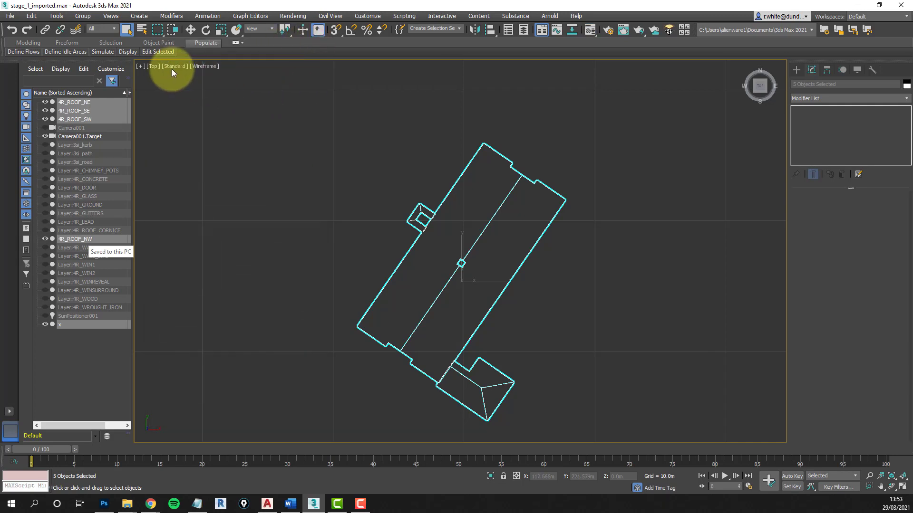
Display the top view with default shading and a solid colour background
{"action": "left_click", "coordinate": [209, 66]}
{"action": "left_click", "coordinate": [246, 75]}
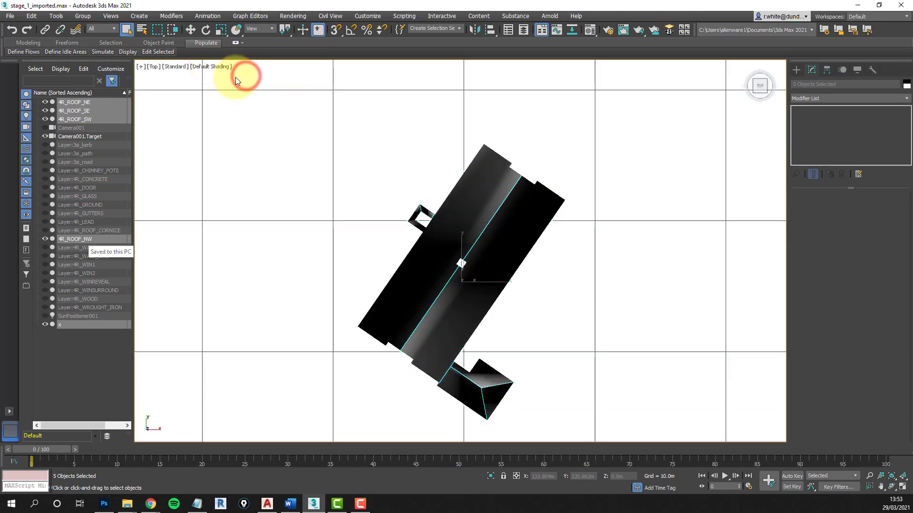
{"action": "left_click", "coordinate": [213, 66]}
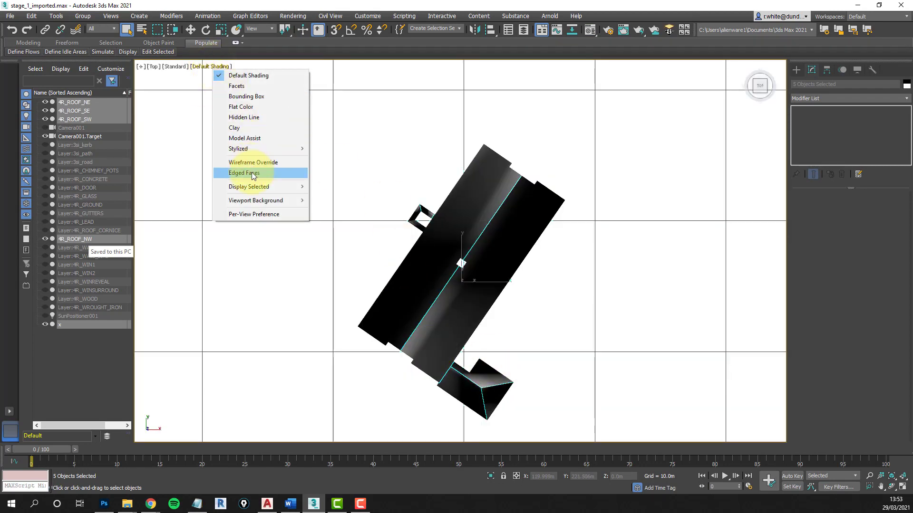
{"action": "mouse_move", "coordinate": [279, 200]}
{"action": "left_click", "coordinate": [348, 210]}
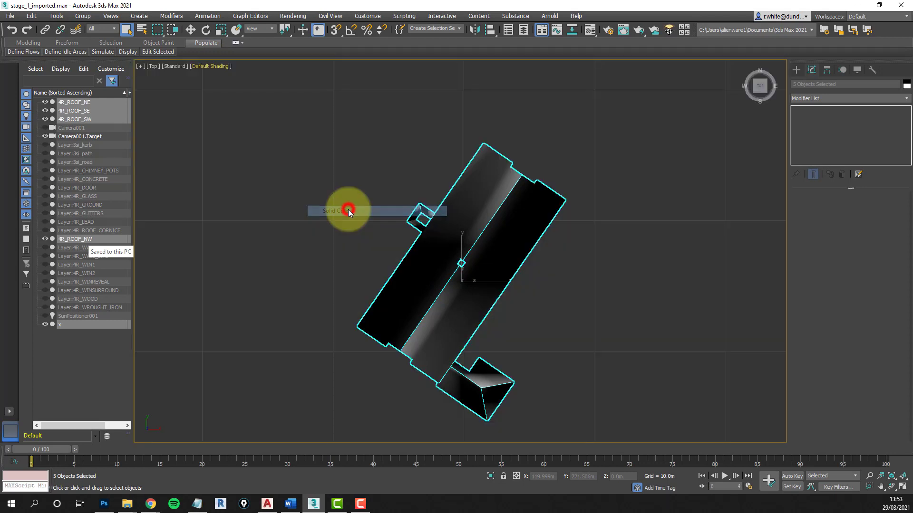
Add a planar UVW Map to 4R_ROOF_NW with a length of 1.2 m and a width of 1.6 m
{"action": "left_click", "coordinate": [481, 181]}
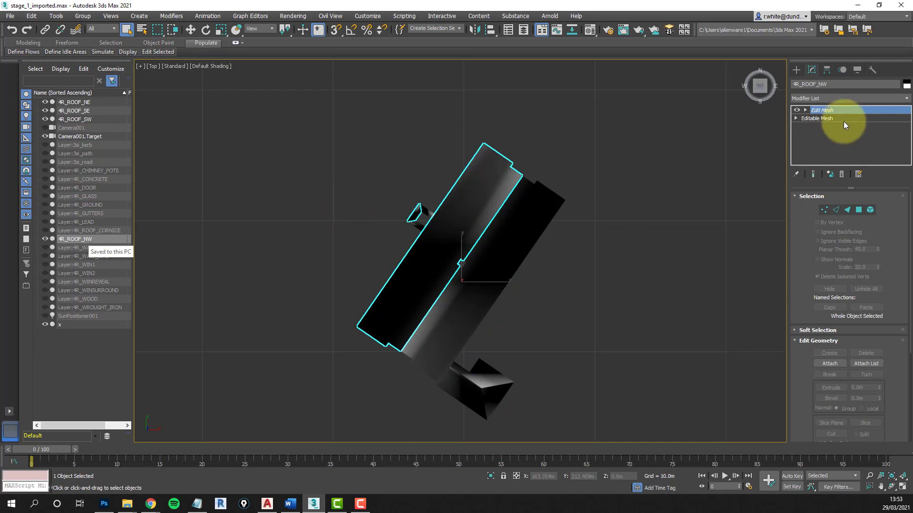
{"action": "left_click", "coordinate": [668, 32]}
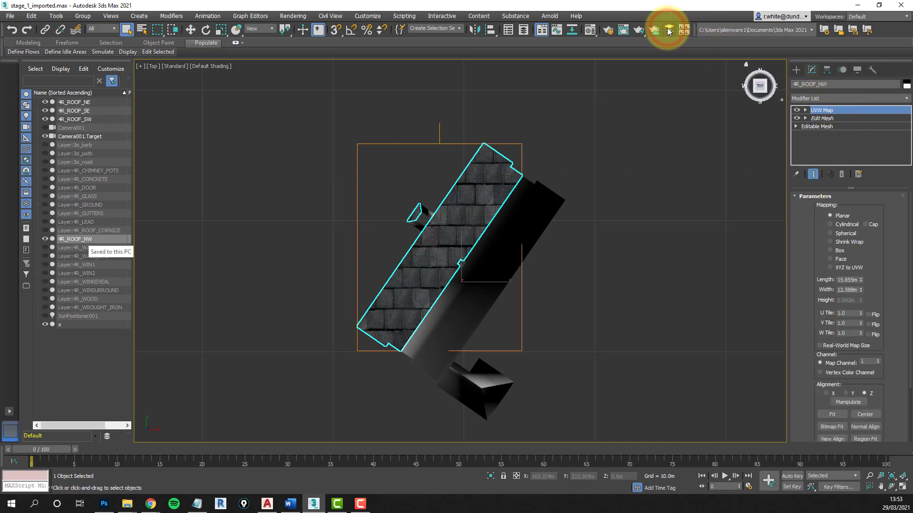
{"action": "double_click", "coordinate": [856, 280]}
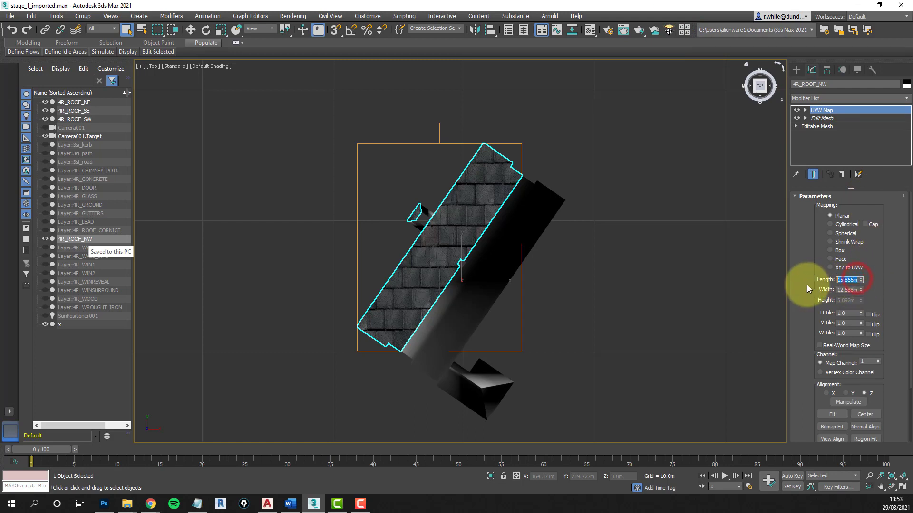
{"action": "type", "text": "1.2"}
{"action": "key", "text": "Tab"}
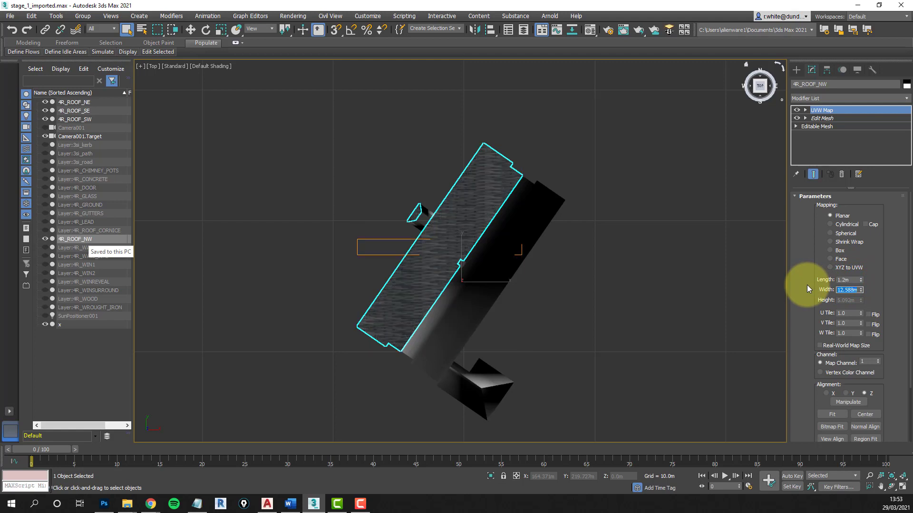
{"action": "type", "text": "1.6"}
{"action": "key", "text": "Return"}
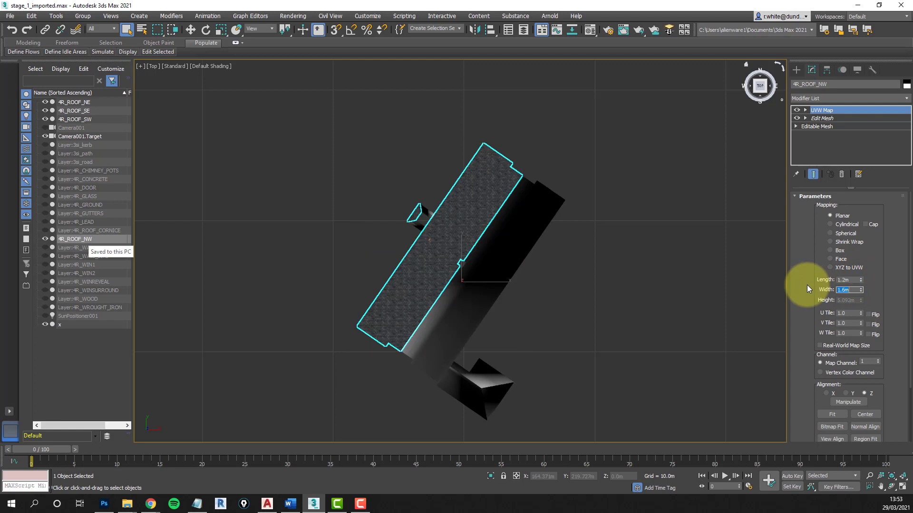
{"action": "scroll", "coordinate": [439, 215], "scroll_direction": "up", "scroll_amount": 5}
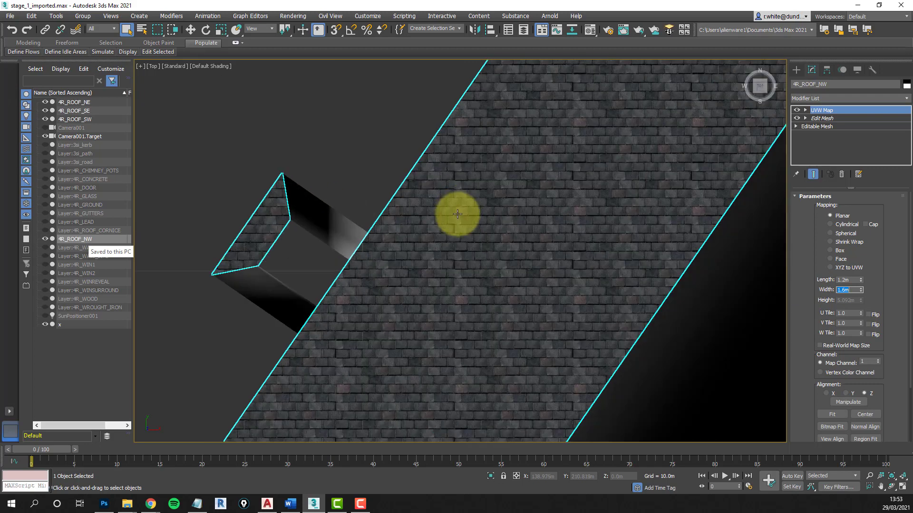
{"action": "scroll", "coordinate": [457, 215], "scroll_direction": "down", "scroll_amount": 6}
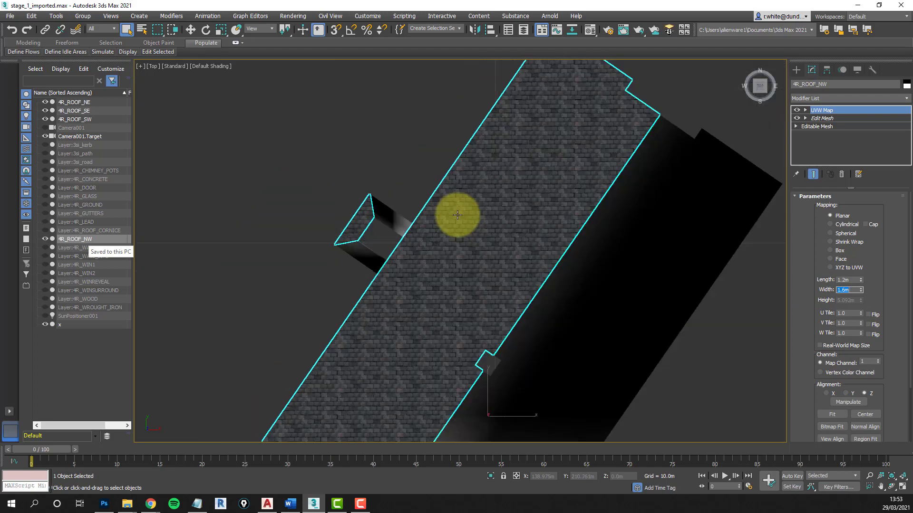
Activate the UVW Map gizmo of 4R_ROOF_NW and move it clear of the roof, just west of the small side roof
{"action": "left_click", "coordinate": [842, 110]}
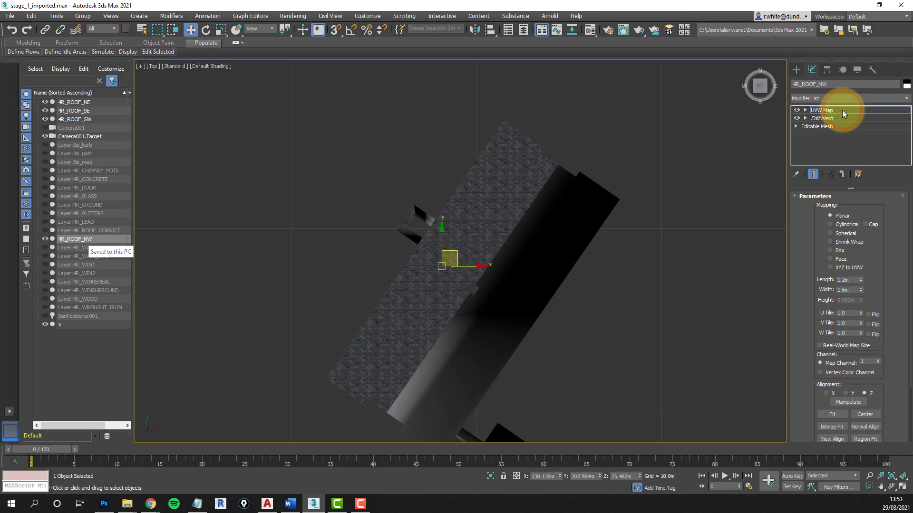
{"action": "left_click", "coordinate": [206, 30]}
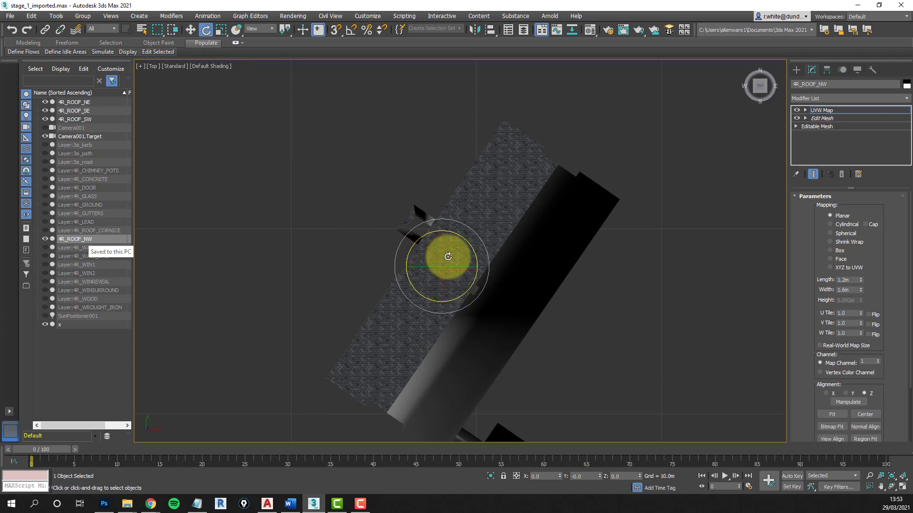
{"action": "left_click", "coordinate": [190, 29]}
{"action": "left_click_drag", "start_coordinate": [452, 255], "coordinate": [367, 210]}
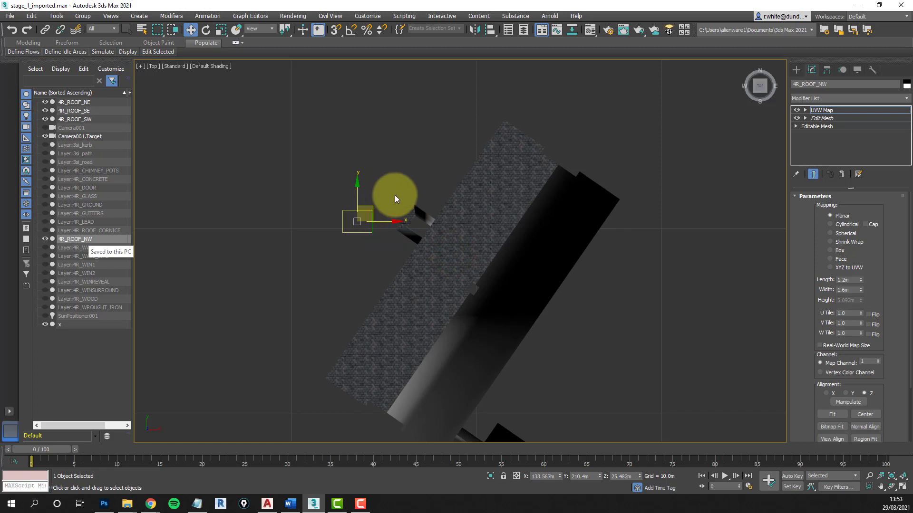
Rotate the mapping gizmo of 4R_ROOF_NW by an exact offset of 55.3517 degrees about the Z axis
{"action": "left_click", "coordinate": [206, 29]}
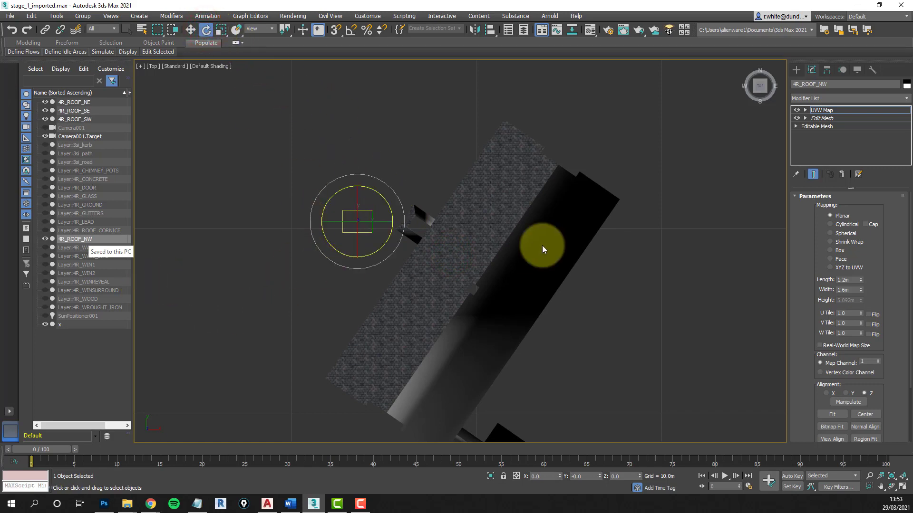
{"action": "key", "text": "F12"}
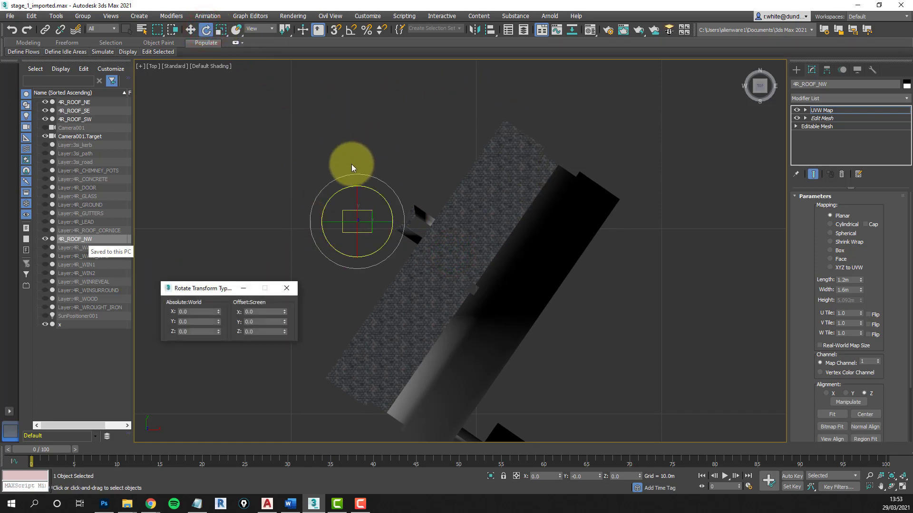
{"action": "type", "text": "4R_ROOF"}
{"action": "double_click", "coordinate": [271, 333]}
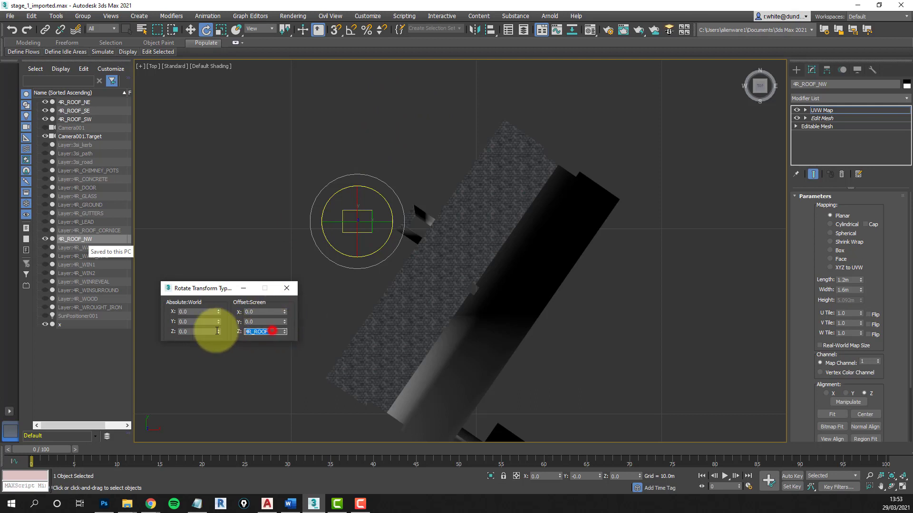
{"action": "type", "text": "55"}
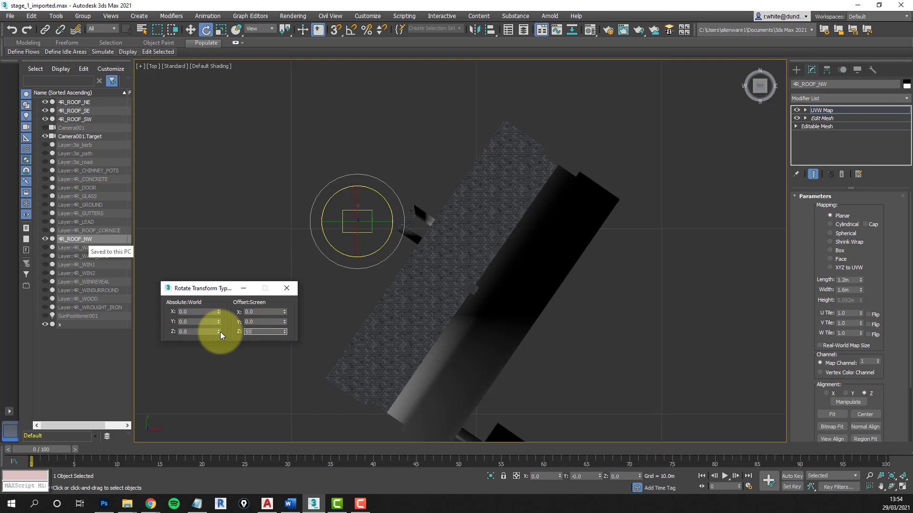
{"action": "type", "text": ".3517"}
{"action": "key", "text": "Return"}
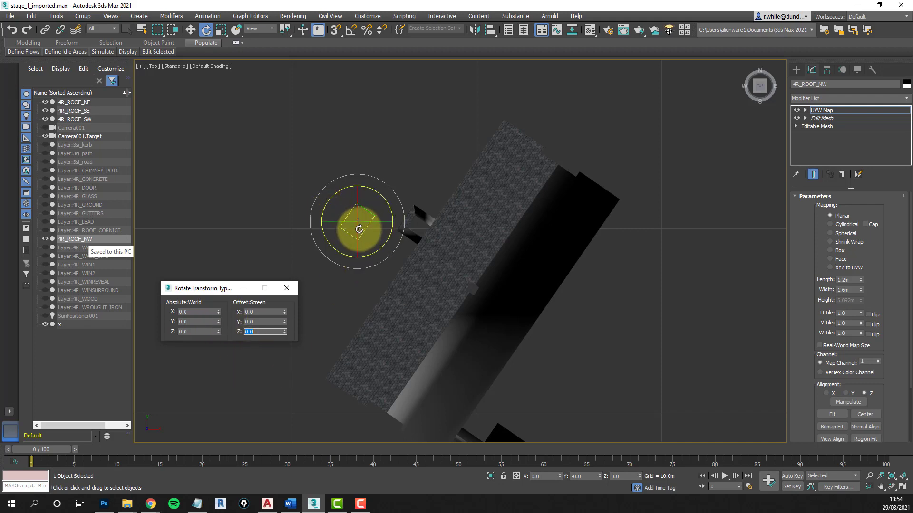
{"action": "scroll", "coordinate": [349, 222], "scroll_direction": "up", "scroll_amount": 5}
{"action": "scroll", "coordinate": [349, 223], "scroll_direction": "up", "scroll_amount": 4}
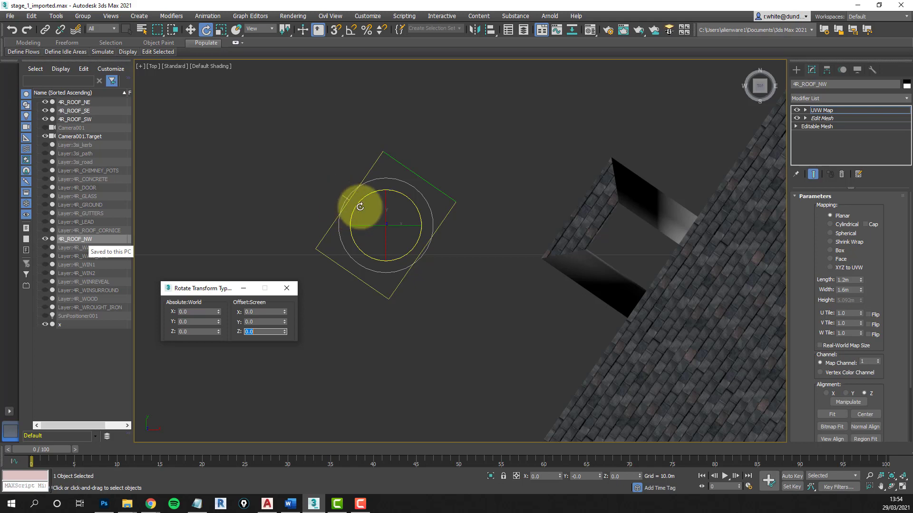
{"action": "scroll", "coordinate": [437, 242], "scroll_direction": "down", "scroll_amount": 4}
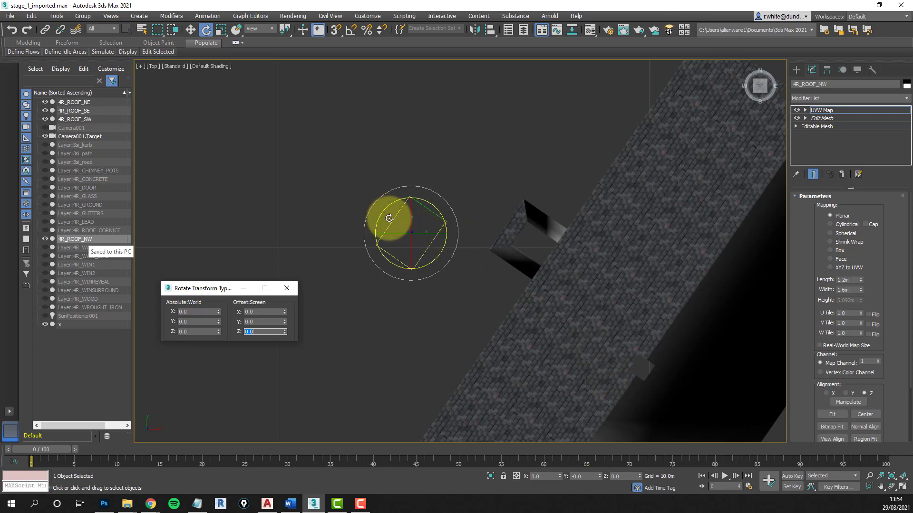
Turn the mapping gizmo of 4R_ROOF_NW a further 180 degrees about the Z axis
{"action": "left_click", "coordinate": [260, 332]}
{"action": "left_click_drag", "start_coordinate": [260, 331], "coordinate": [239, 332]}
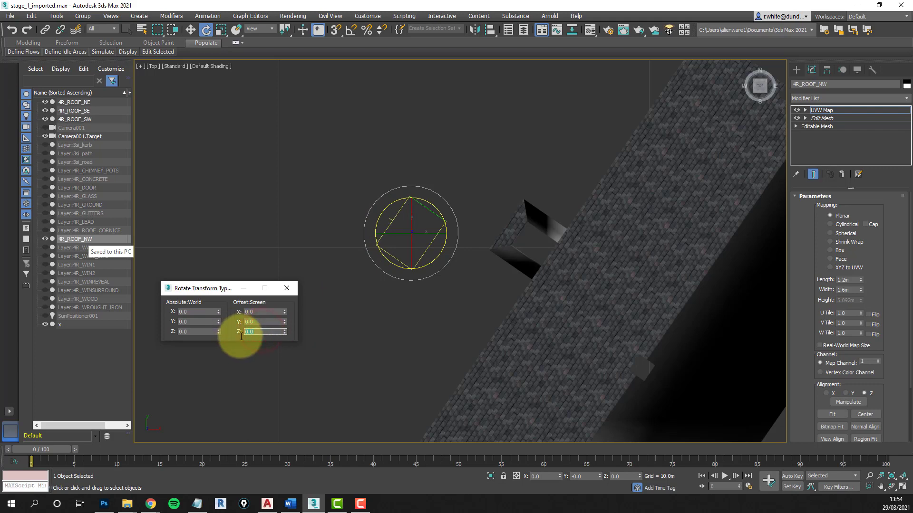
{"action": "type", "text": "180"}
{"action": "key", "text": "Return"}
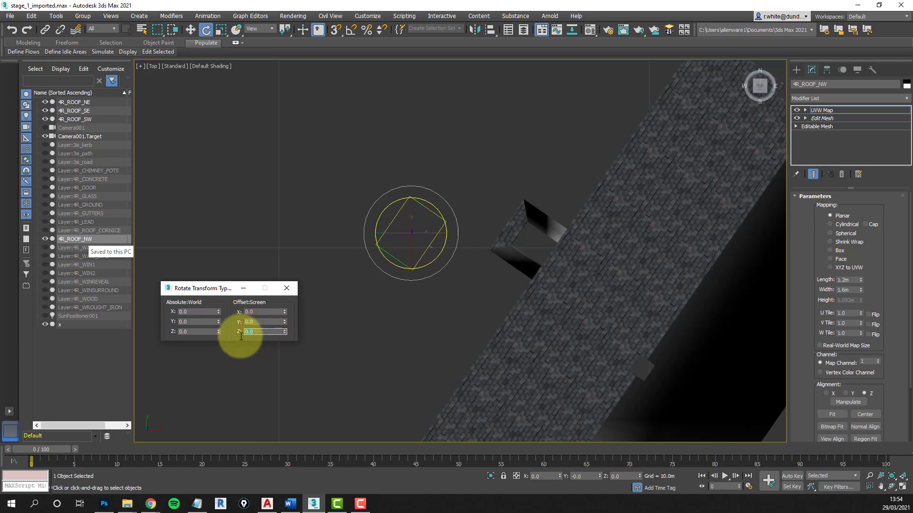
Switch to moving the mapping gizmo of 4R_ROOF_NW and turn on 3D snapping with the Pivot and Endpoint snaps
{"action": "middle_click_drag", "start_coordinate": [435, 118], "coordinate": [370, 164]}
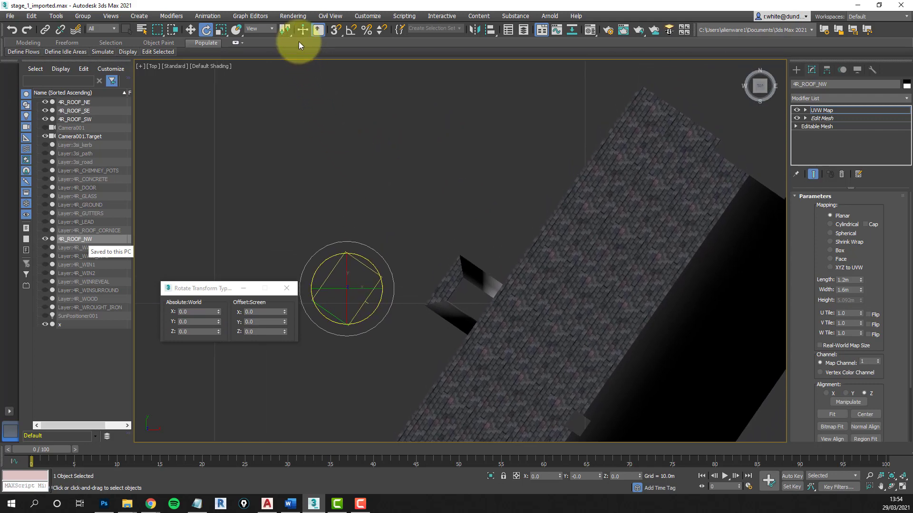
{"action": "left_click", "coordinate": [190, 29]}
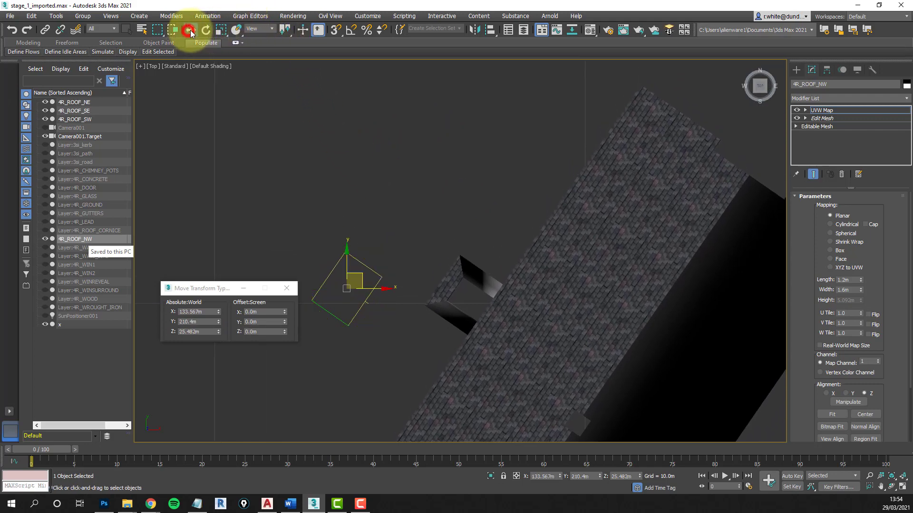
{"action": "right_click", "coordinate": [336, 31]}
{"action": "left_click", "coordinate": [336, 32]}
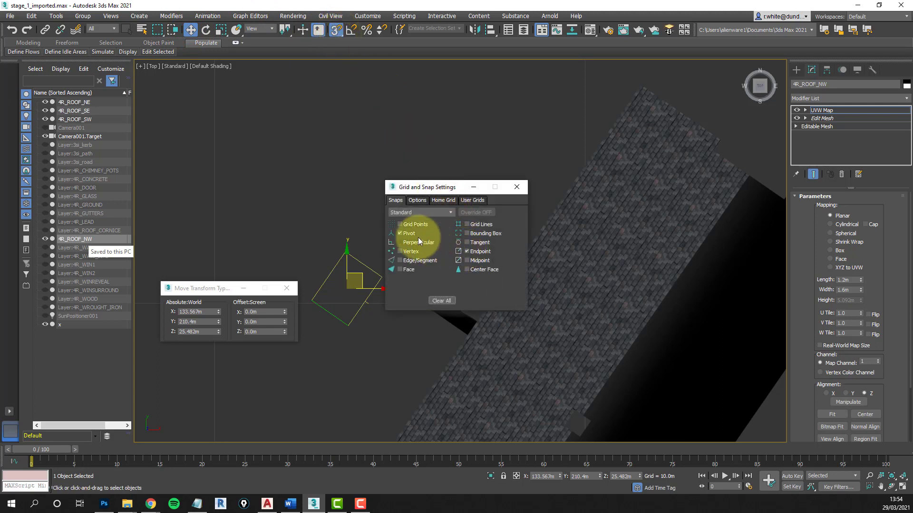
{"action": "left_click", "coordinate": [517, 187]}
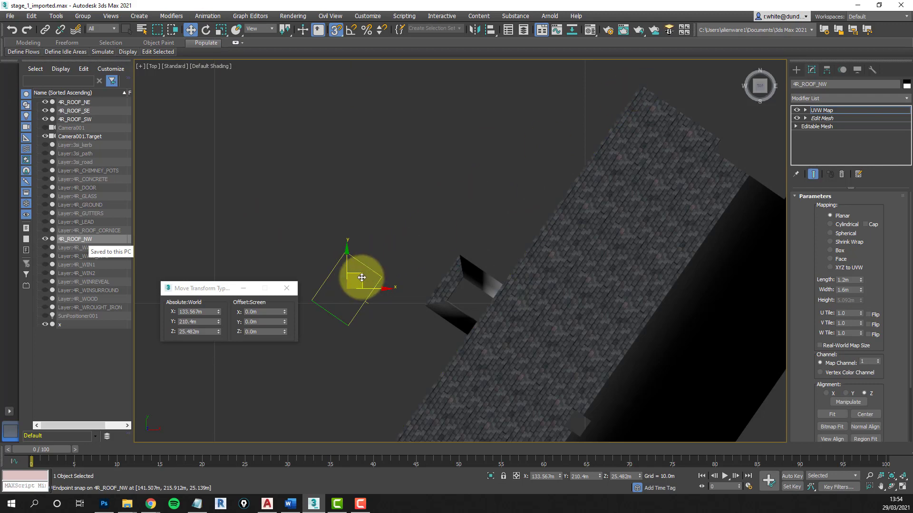
Snap the mapping gizmo of 4R_ROOF_NW onto the northern corner of its roof slope and leave gizmo editing
{"action": "left_click_drag", "start_coordinate": [361, 278], "coordinate": [643, 87]}
{"action": "scroll", "coordinate": [617, 121], "scroll_direction": "up", "scroll_amount": 5}
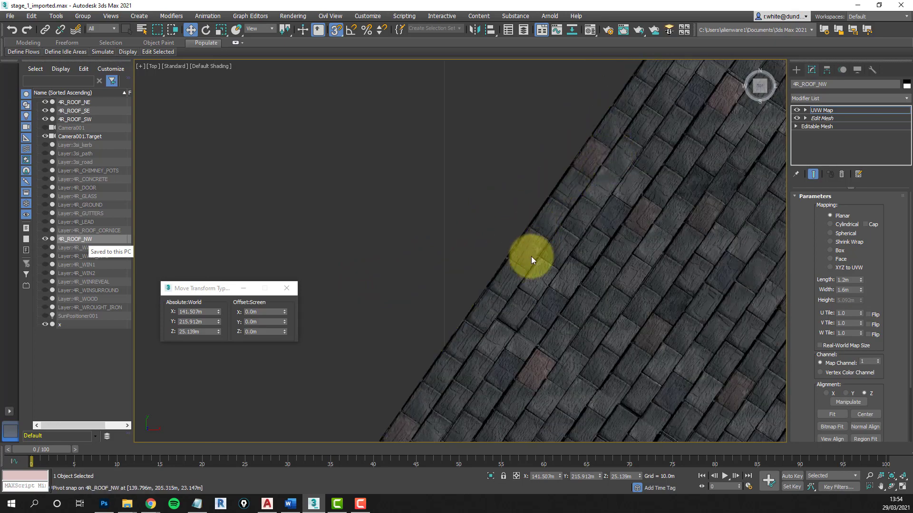
{"action": "scroll", "coordinate": [532, 258], "scroll_direction": "down", "scroll_amount": 6}
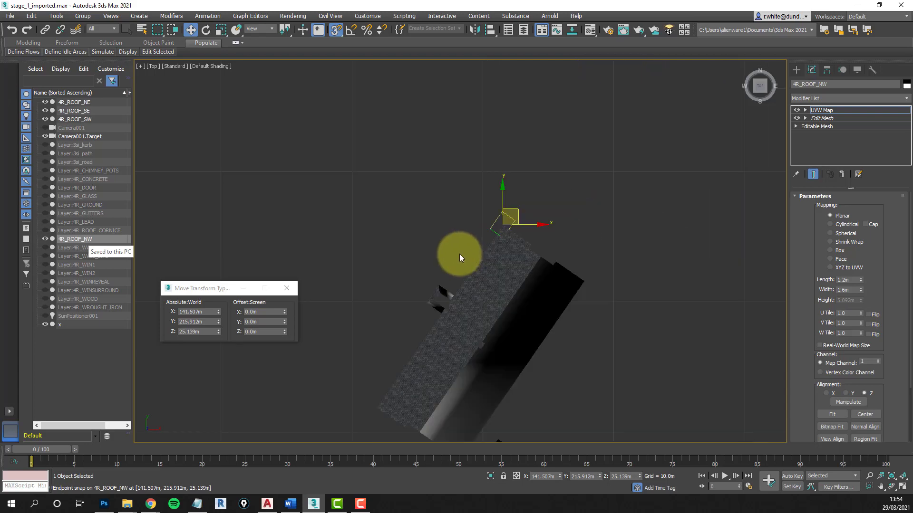
{"action": "left_click", "coordinate": [833, 110]}
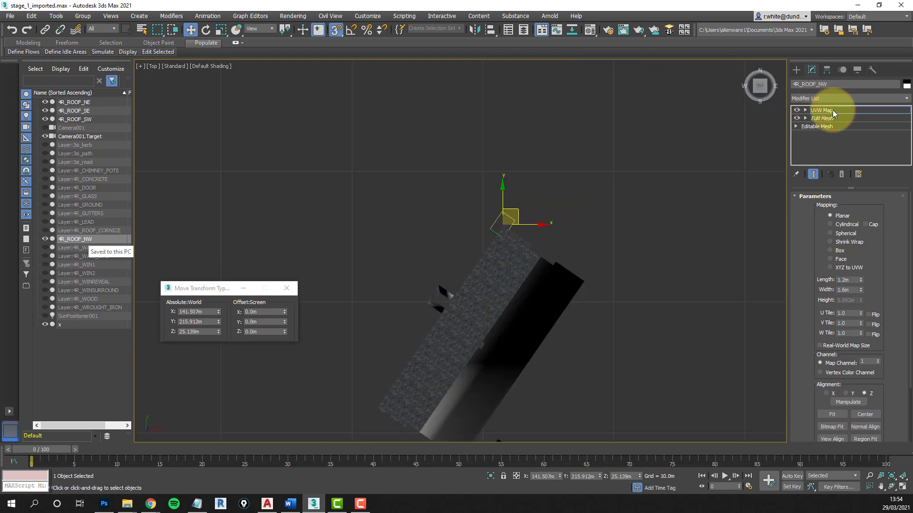
{"action": "left_click", "coordinate": [832, 110]}
{"action": "middle_click_drag", "start_coordinate": [591, 289], "coordinate": [589, 180]}
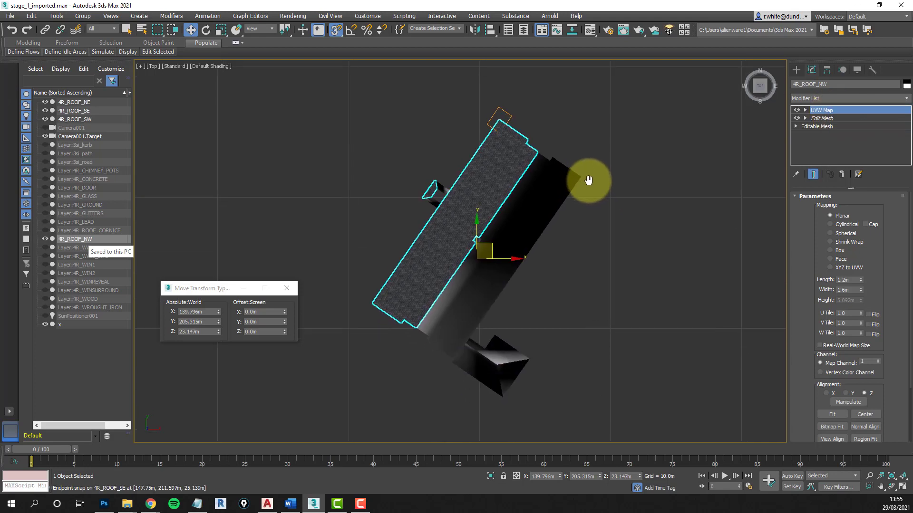
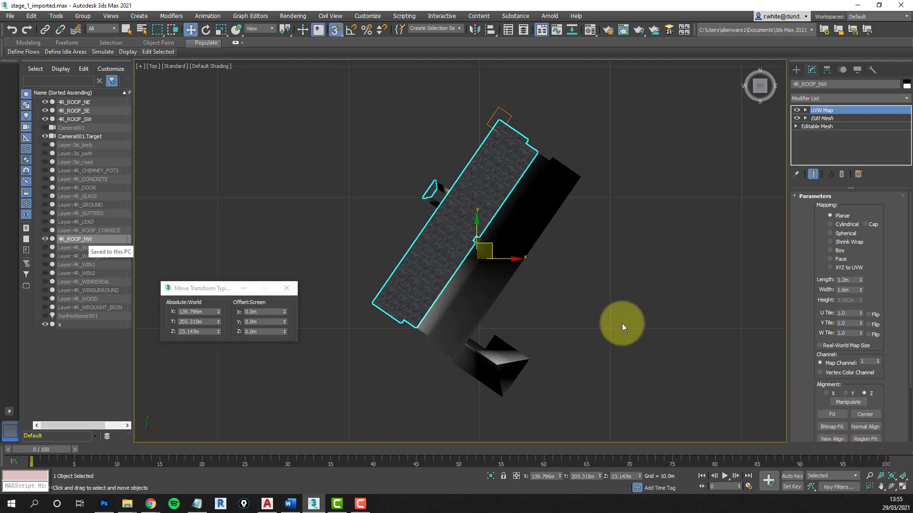
Add a UVW Map to 4R_ROOF_SE, acquire its mapping absolutely from 4R_ROOF_NW, and activate its gizmo
{"action": "left_click", "coordinate": [542, 211]}
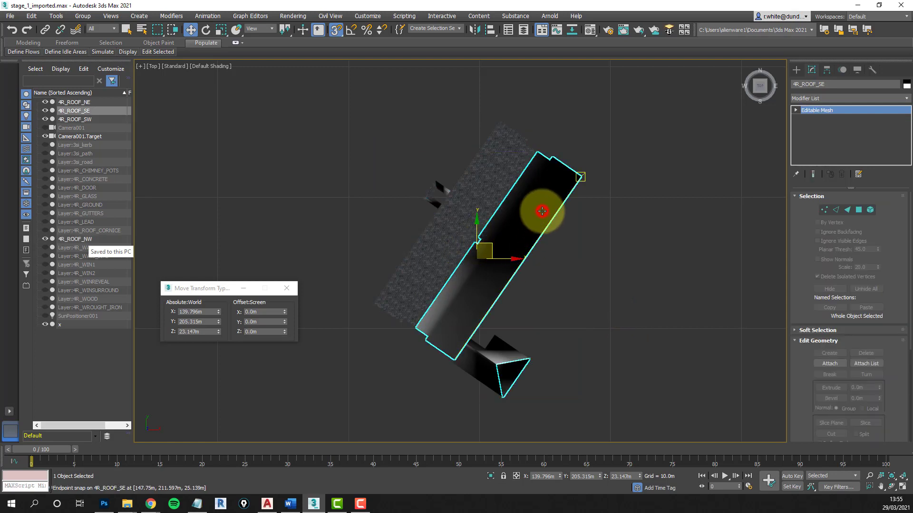
{"action": "left_click", "coordinate": [670, 30]}
{"action": "left_click_drag", "start_coordinate": [898, 404], "coordinate": [900, 224]}
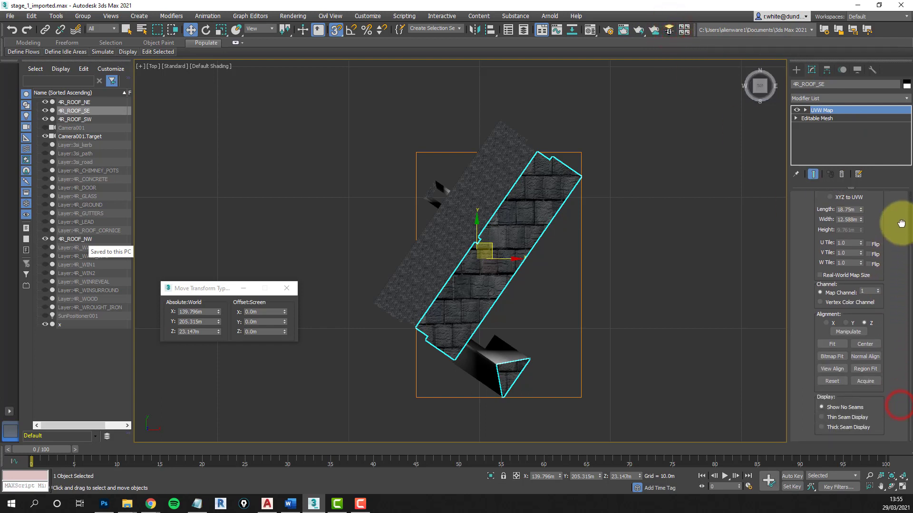
{"action": "left_click", "coordinate": [864, 382]}
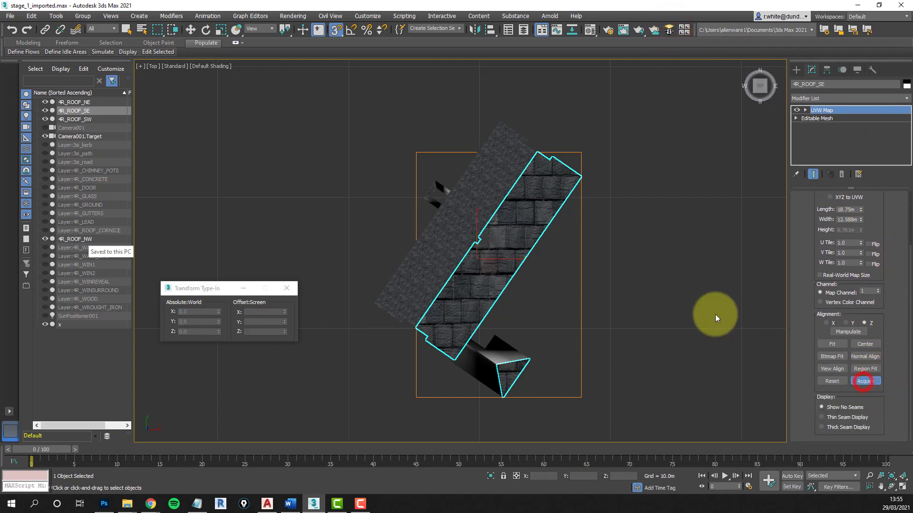
{"action": "left_click", "coordinate": [492, 171]}
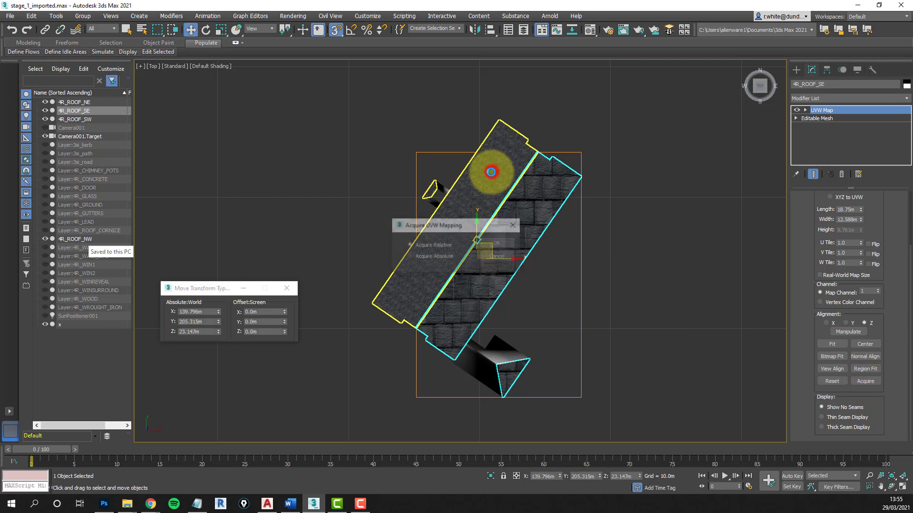
{"action": "left_click", "coordinate": [409, 257]}
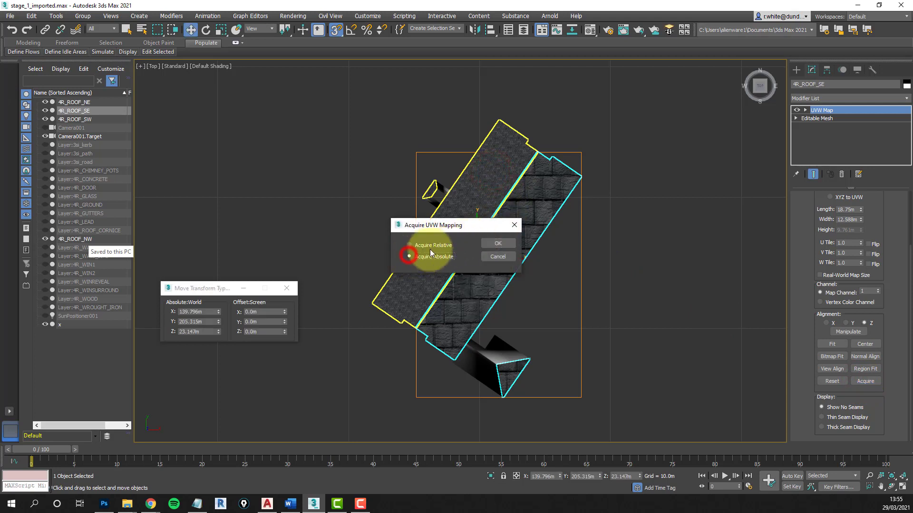
{"action": "left_click", "coordinate": [496, 244]}
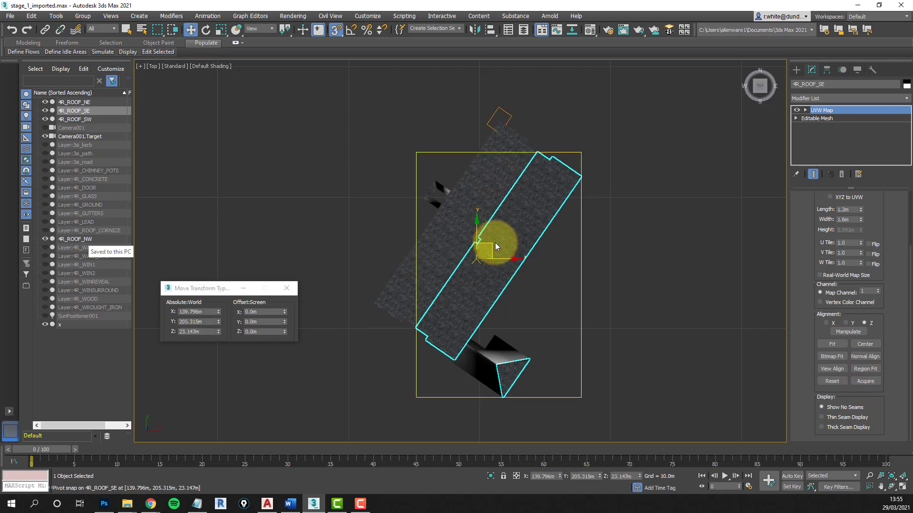
{"action": "left_click", "coordinate": [854, 110]}
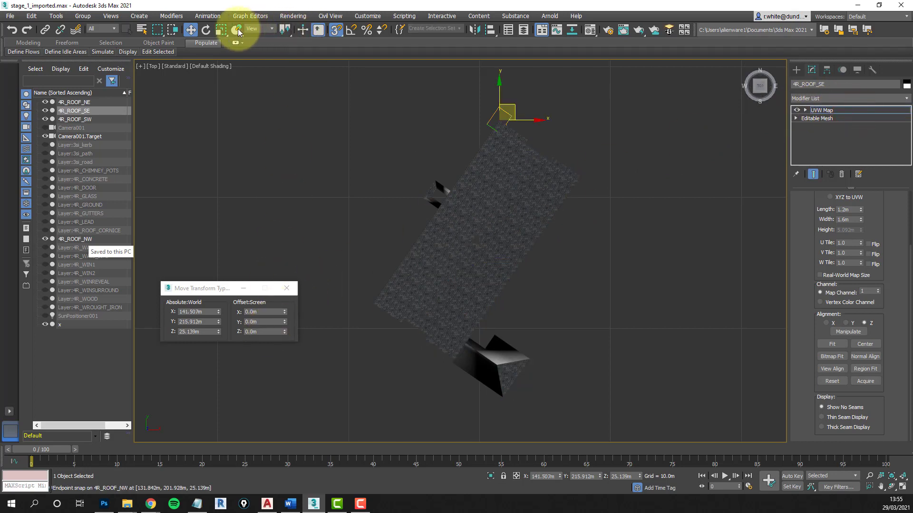
{"action": "left_click", "coordinate": [205, 29]}
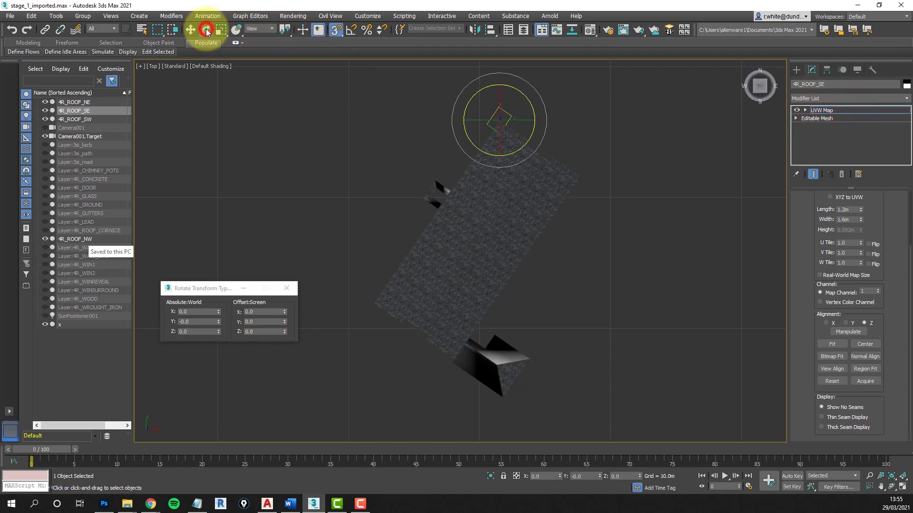
{"action": "double_click", "coordinate": [259, 332]}
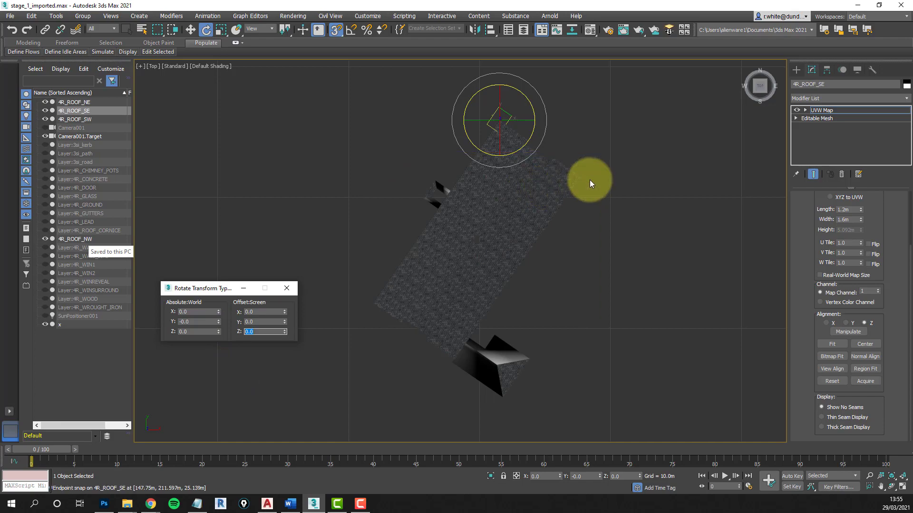
{"action": "scroll", "coordinate": [589, 179], "scroll_direction": "up", "scroll_amount": 5}
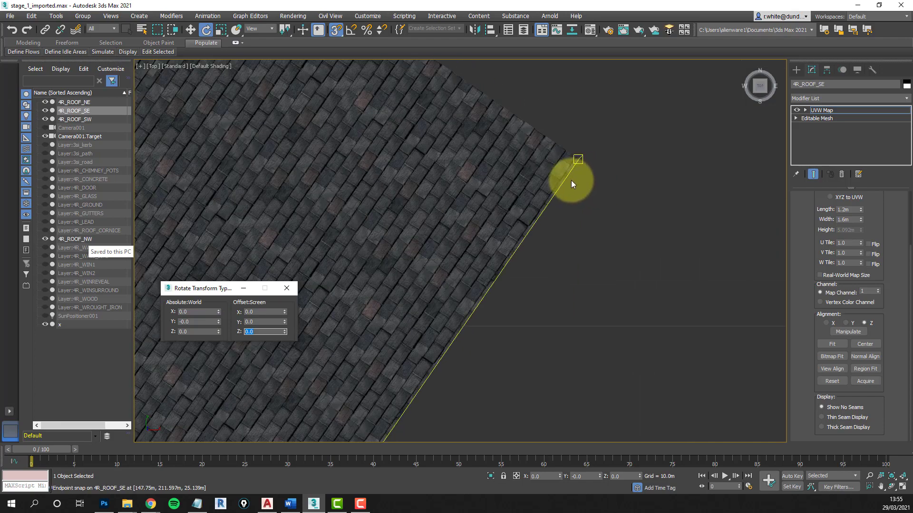
{"action": "scroll", "coordinate": [565, 181], "scroll_direction": "up", "scroll_amount": 2}
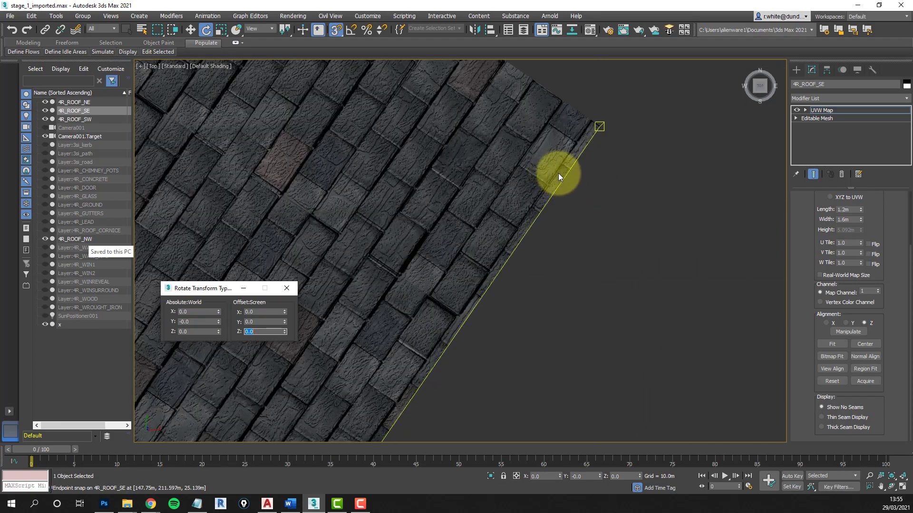
{"action": "scroll", "coordinate": [559, 176], "scroll_direction": "down", "scroll_amount": 8}
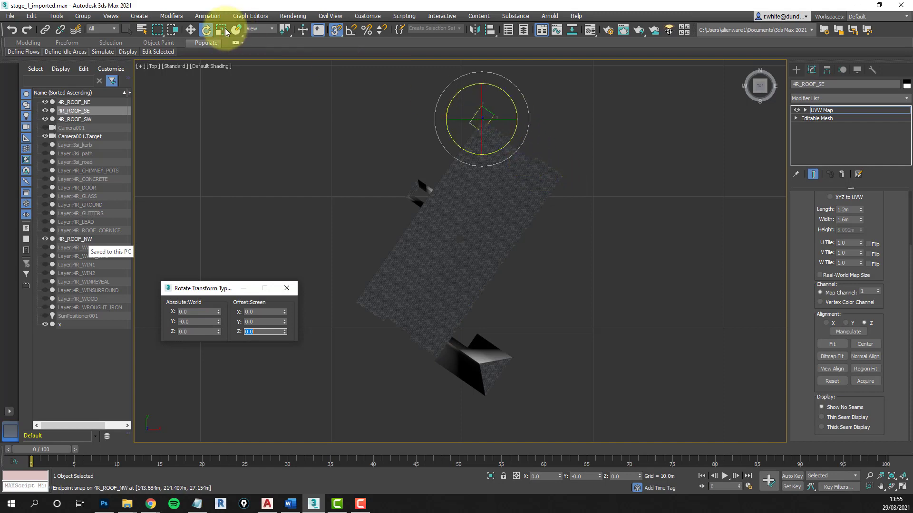
Snap the mapping gizmo of 4R_ROOF_SE onto the eastern corner of its main roof slope and leave gizmo editing
{"action": "left_click", "coordinate": [190, 29]}
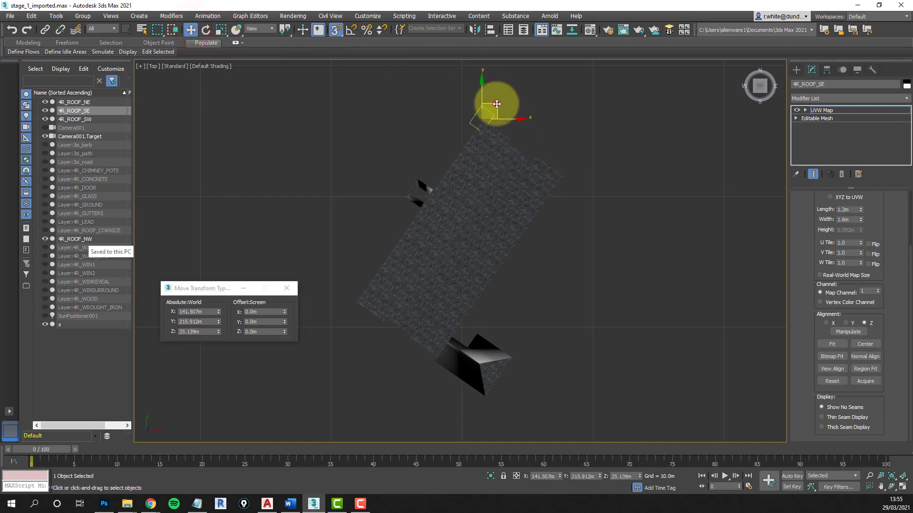
{"action": "left_click_drag", "start_coordinate": [497, 103], "coordinate": [574, 207]}
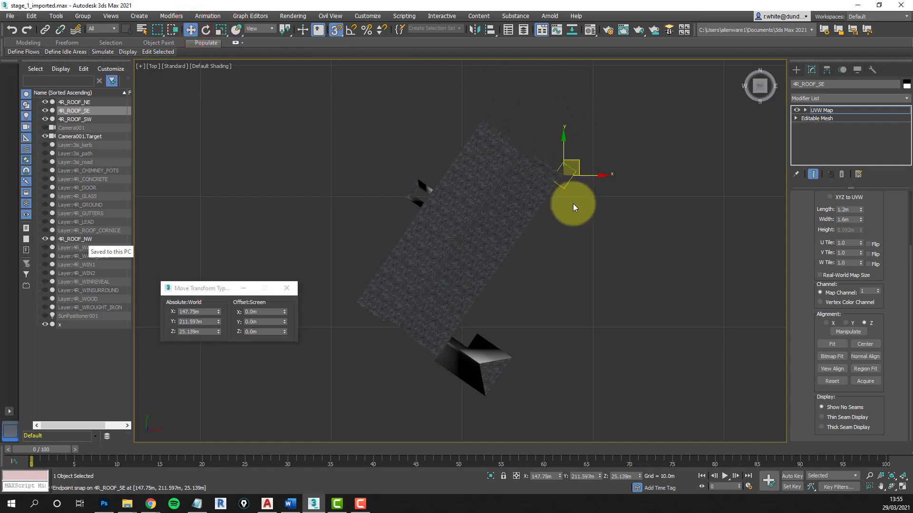
{"action": "left_click", "coordinate": [842, 110]}
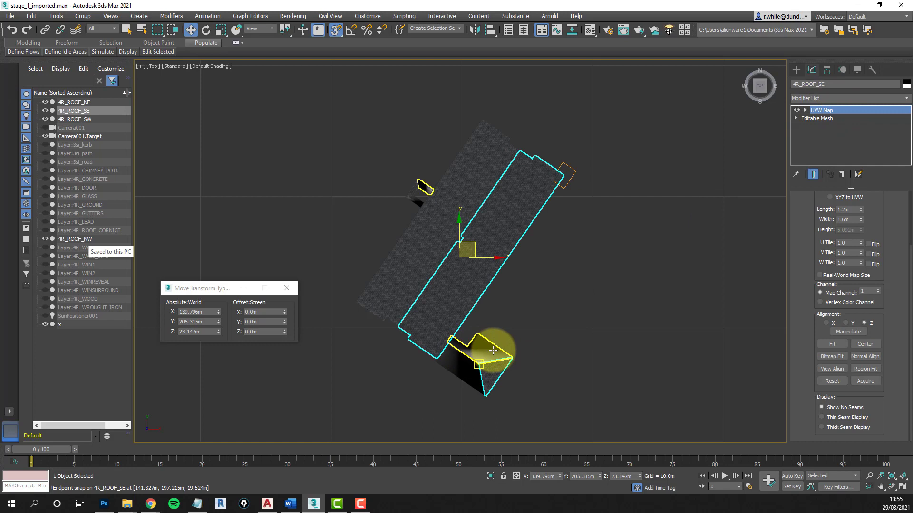
Add a UVW Map to 4R_ROOF_NE and acquire its mapping absolutely from 4R_ROOF_SE
{"action": "left_click", "coordinate": [493, 351]}
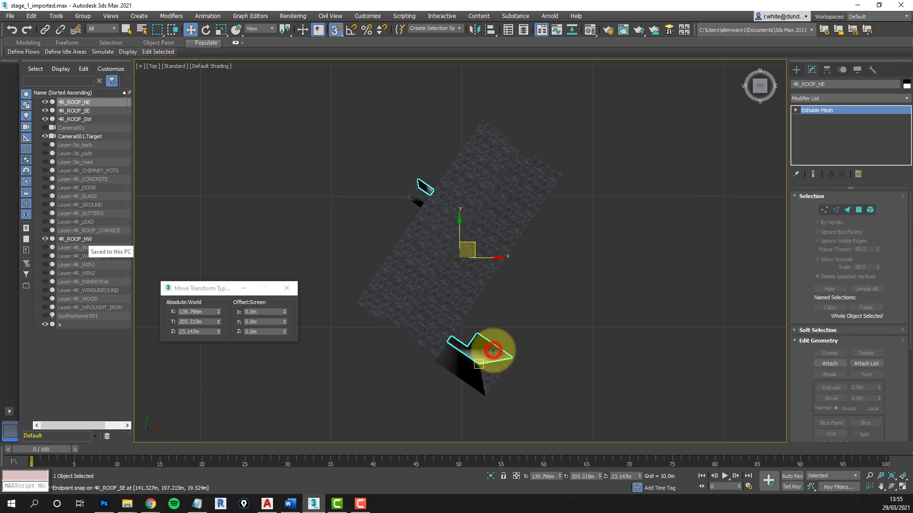
{"action": "left_click", "coordinate": [669, 33]}
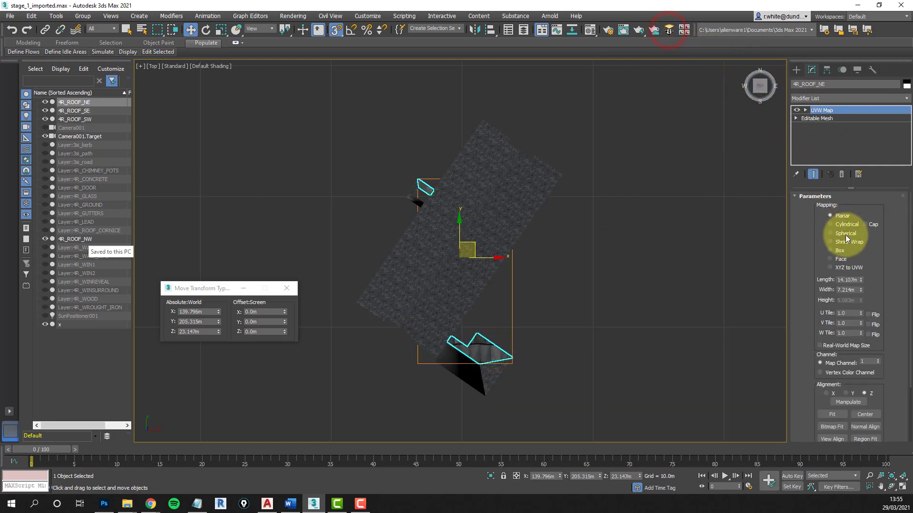
{"action": "left_click_drag", "start_coordinate": [897, 417], "coordinate": [876, 352]}
{"action": "left_click", "coordinate": [865, 380]}
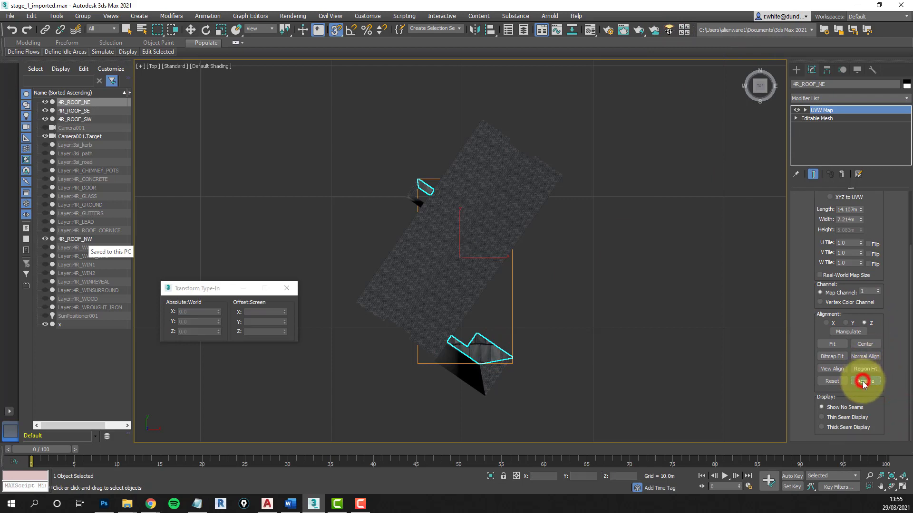
{"action": "left_click", "coordinate": [512, 235]}
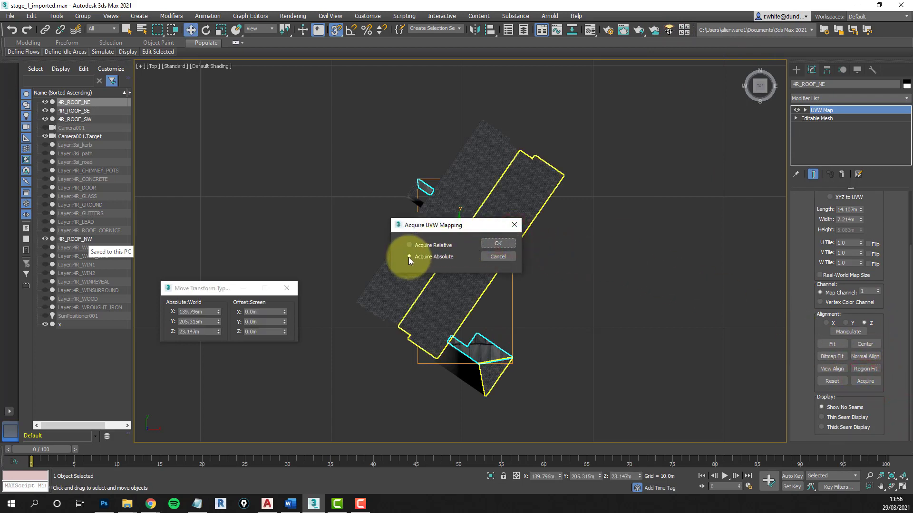
{"action": "left_click", "coordinate": [497, 244]}
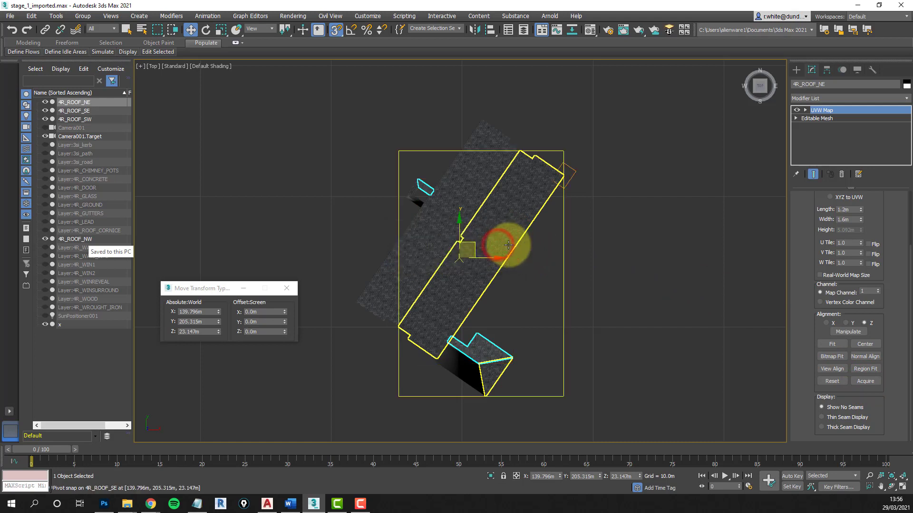
Activate the mapping gizmo of 4R_ROOF_NE and snap it onto the eastern corner of the small southern roof
{"action": "left_click", "coordinate": [839, 112]}
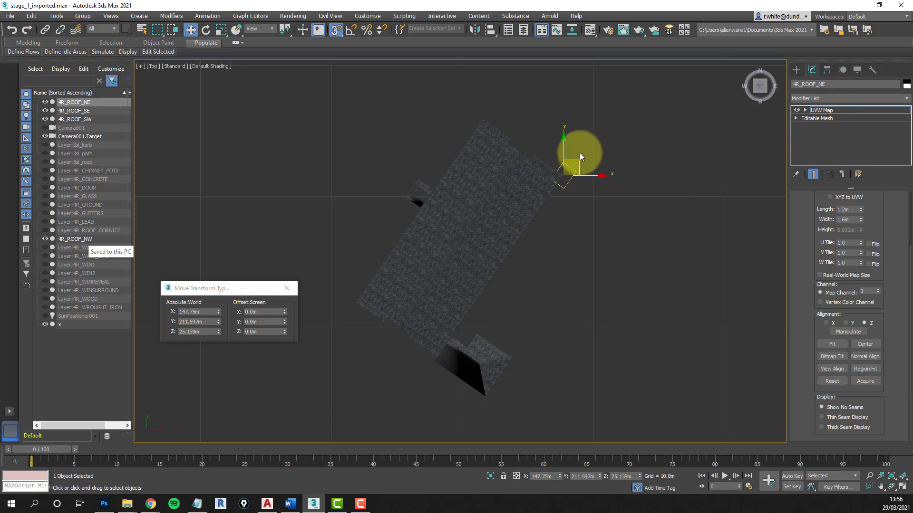
{"action": "left_click_drag", "start_coordinate": [579, 161], "coordinate": [511, 358]}
{"action": "scroll", "coordinate": [503, 377], "scroll_direction": "up", "scroll_amount": 5}
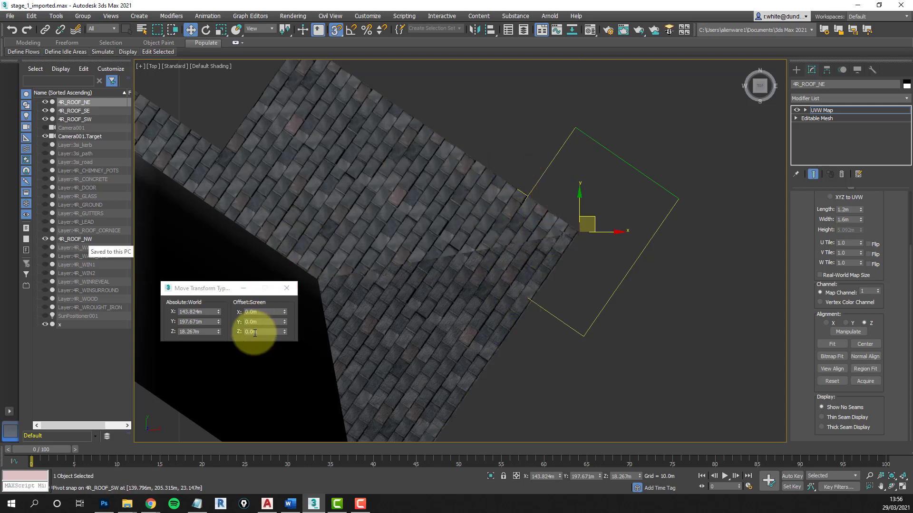
Rotate the mapping gizmo of 4R_ROOF_NE by an exact offset of -90 degrees about the Z axis and check the slates at the hip
{"action": "left_click", "coordinate": [207, 31]}
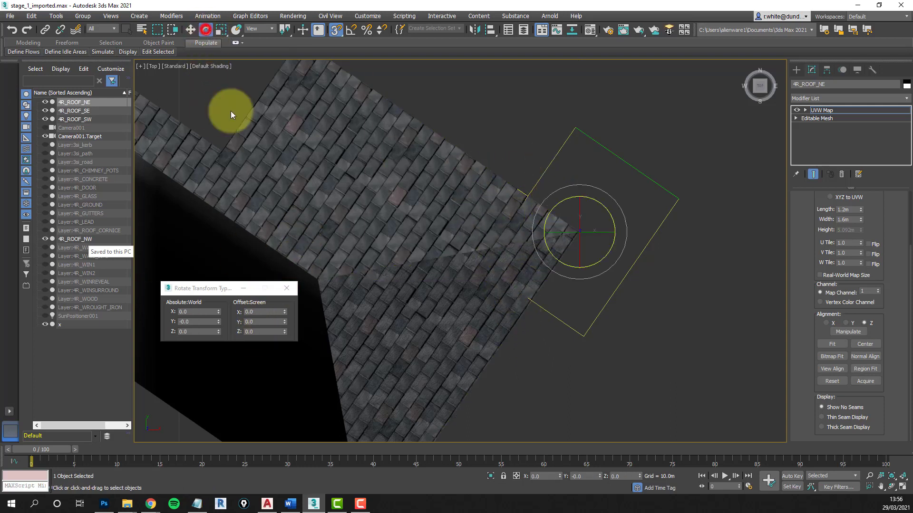
{"action": "left_click", "coordinate": [257, 331]}
{"action": "type", "text": "-90"}
{"action": "key", "text": "Return"}
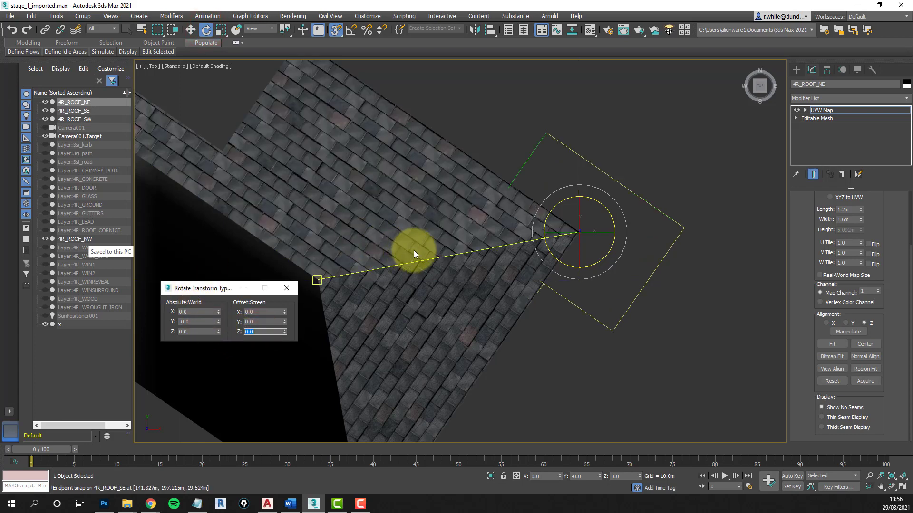
{"action": "scroll", "coordinate": [479, 248], "scroll_direction": "up", "scroll_amount": 5}
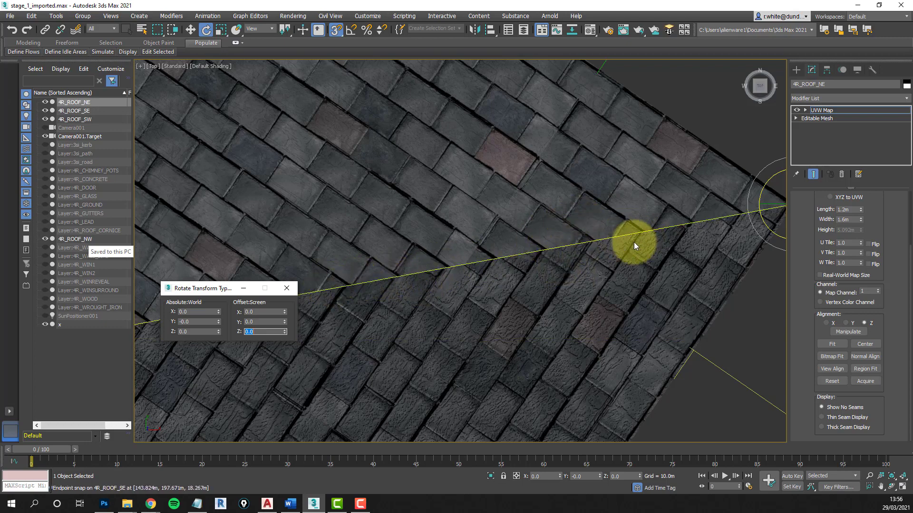
{"action": "scroll", "coordinate": [634, 241], "scroll_direction": "down", "scroll_amount": 5}
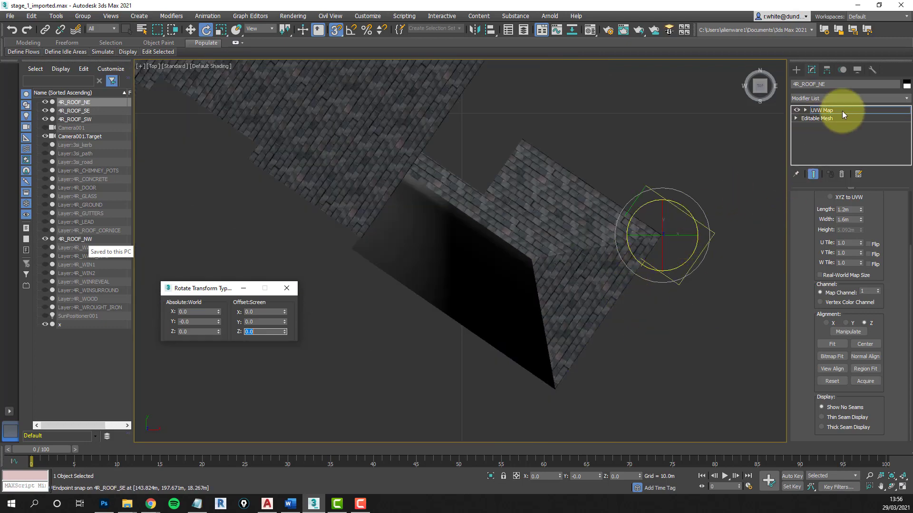
Leave gizmo editing on 4R_ROOF_NE, add a UVW Map to 4R_ROOF_SW and acquire its mapping absolutely from 4R_ROOF_NE
{"action": "left_click", "coordinate": [829, 118]}
{"action": "left_click", "coordinate": [490, 304]}
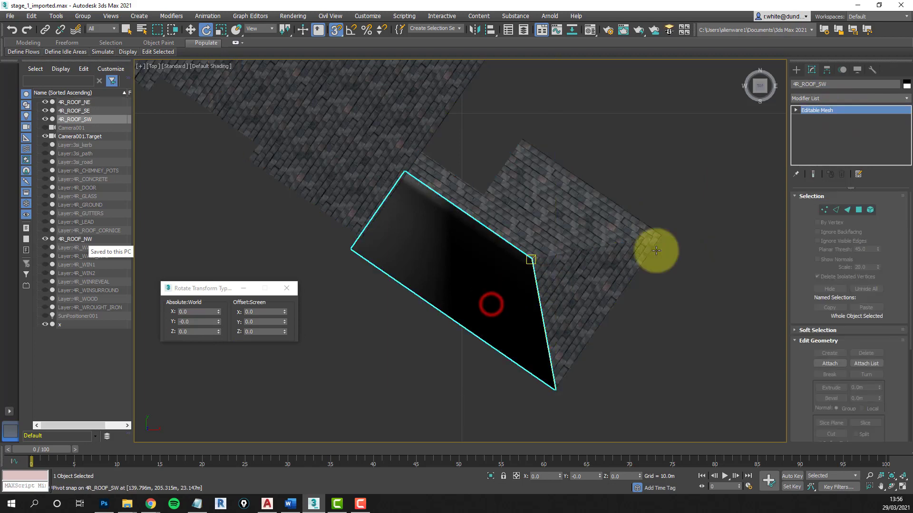
{"action": "left_click", "coordinate": [668, 31]}
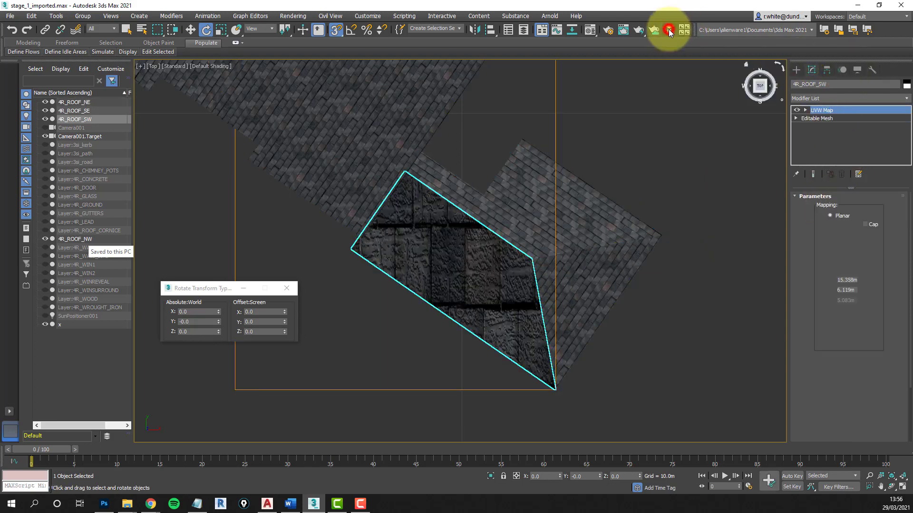
{"action": "left_click_drag", "start_coordinate": [896, 414], "coordinate": [885, 221]}
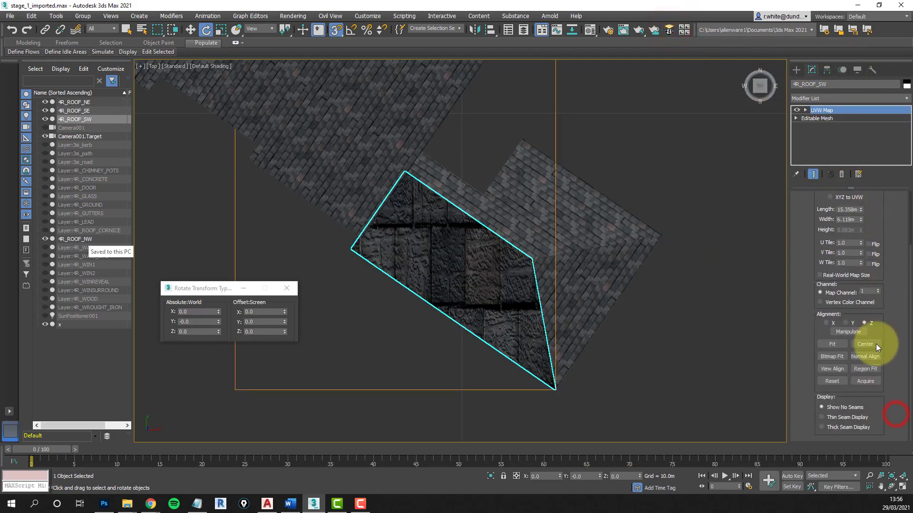
{"action": "left_click", "coordinate": [865, 381]}
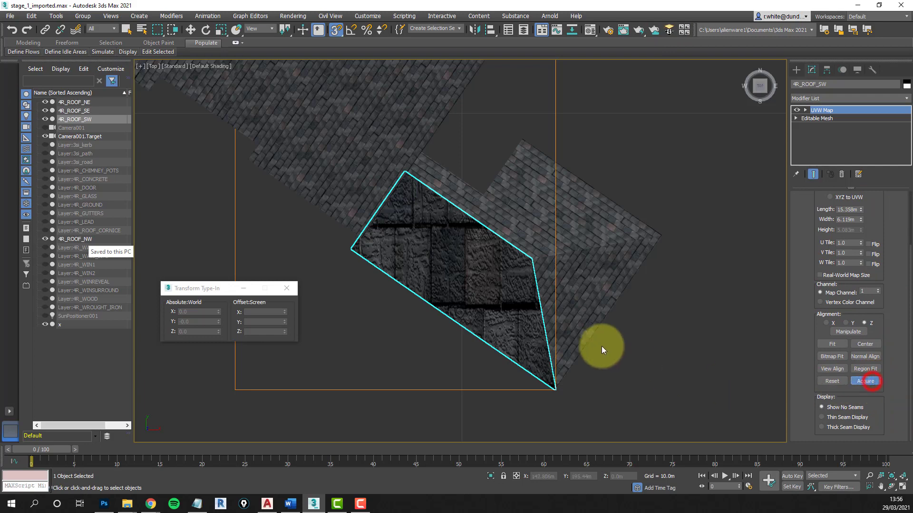
{"action": "left_click", "coordinate": [572, 220]}
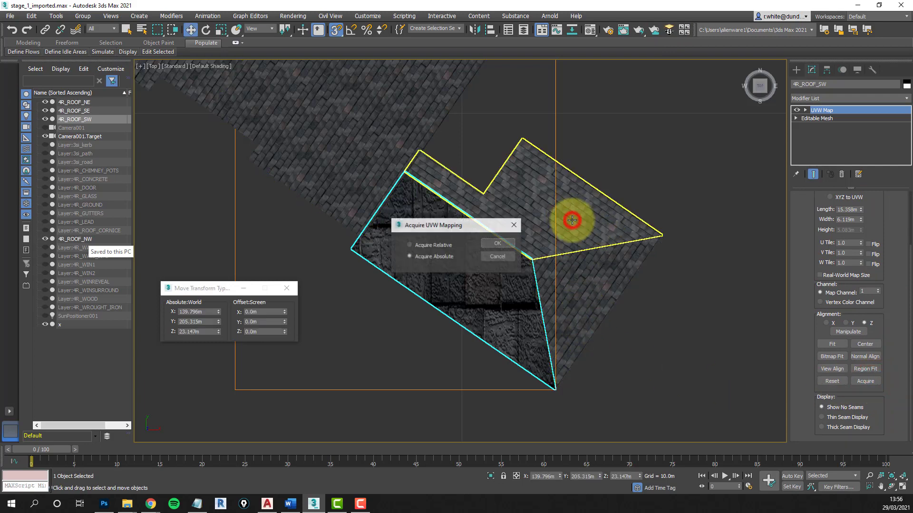
{"action": "left_click", "coordinate": [492, 242]}
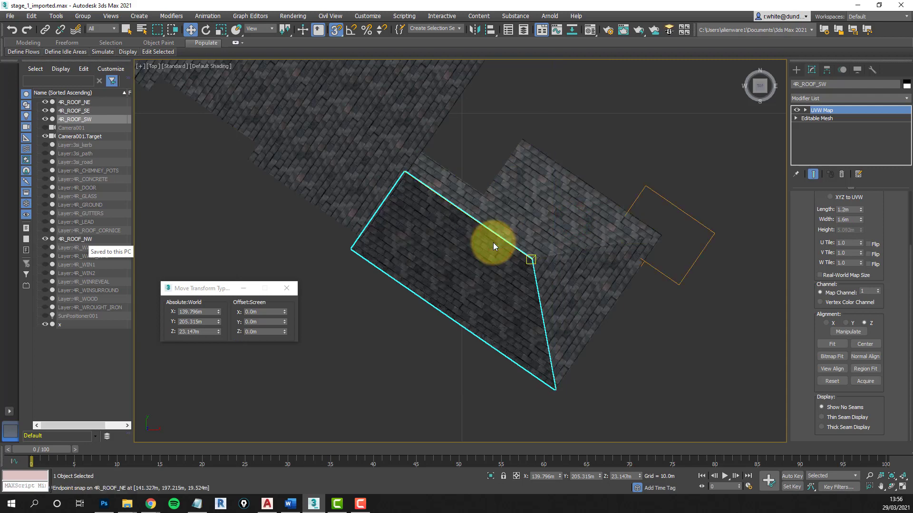
Snap the mapping gizmo of 4R_ROOF_SW onto the small roof's southern corner, rotate it by an exact Z offset, and deselect the object
{"action": "left_click", "coordinate": [836, 112]}
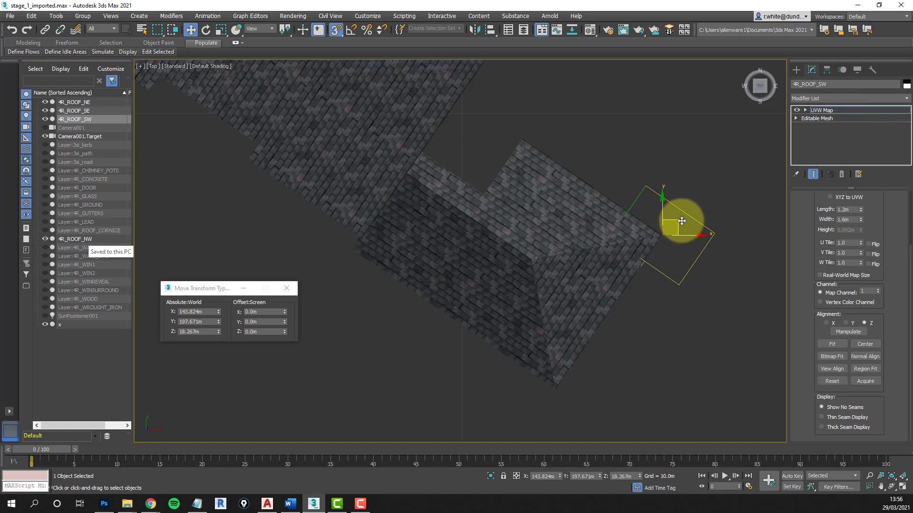
{"action": "left_click_drag", "start_coordinate": [679, 221], "coordinate": [555, 389]}
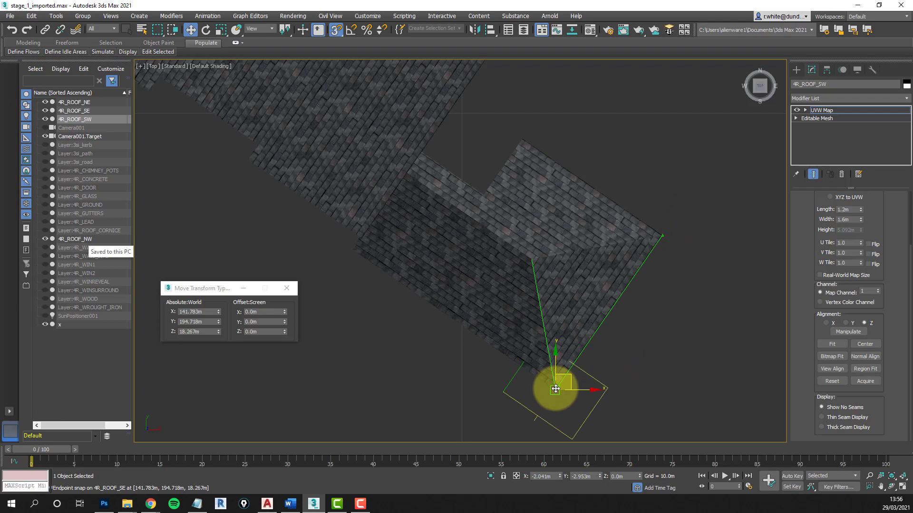
{"action": "left_click", "coordinate": [206, 31]}
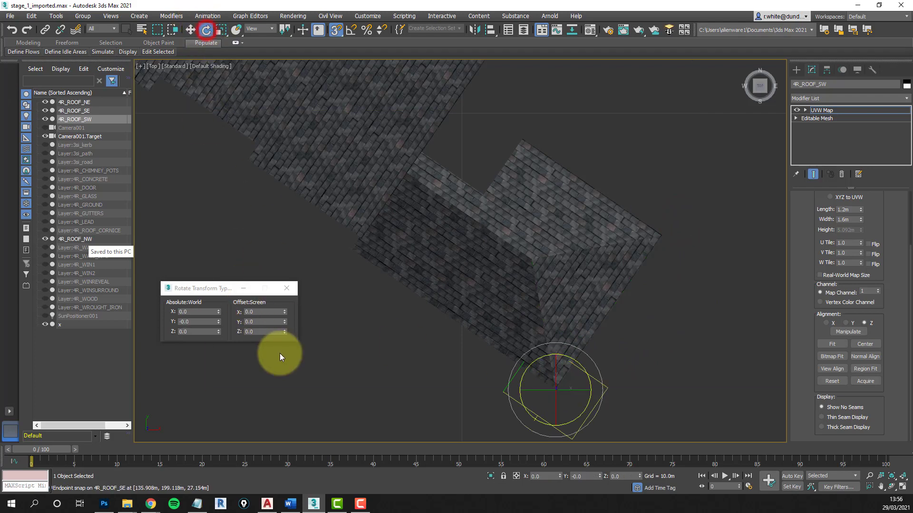
{"action": "left_click", "coordinate": [261, 332]}
{"action": "key", "text": "Return"}
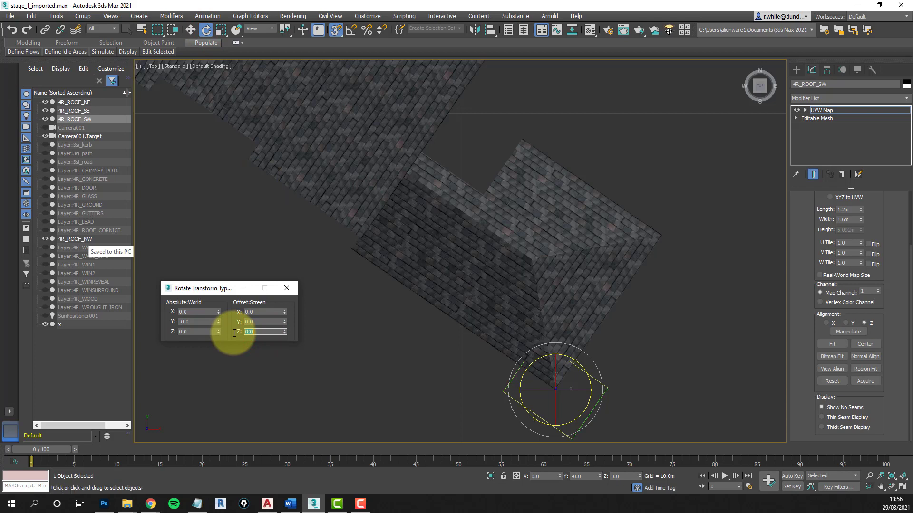
{"action": "left_click", "coordinate": [837, 109]}
{"action": "left_click", "coordinate": [694, 337]}
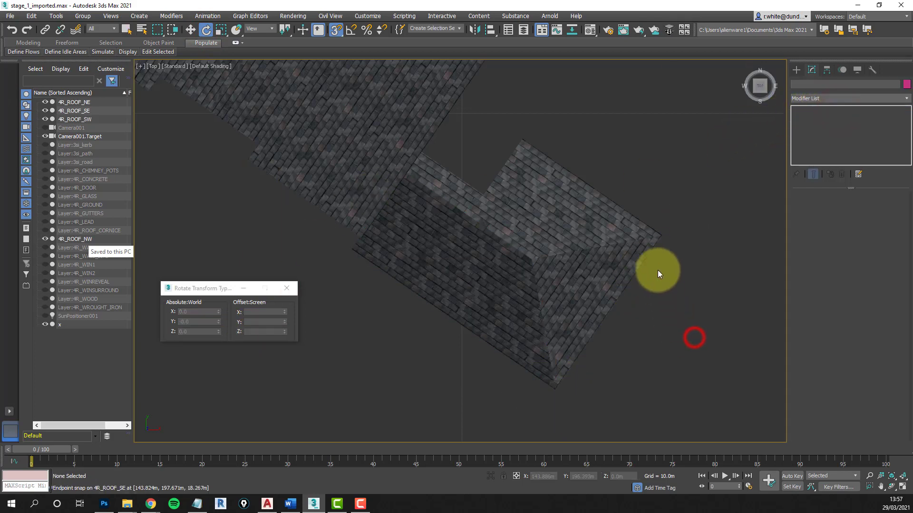
Check the slates across the whole roof and unhide all objects in the scene
{"action": "scroll", "coordinate": [658, 252], "scroll_direction": "down", "scroll_amount": 5}
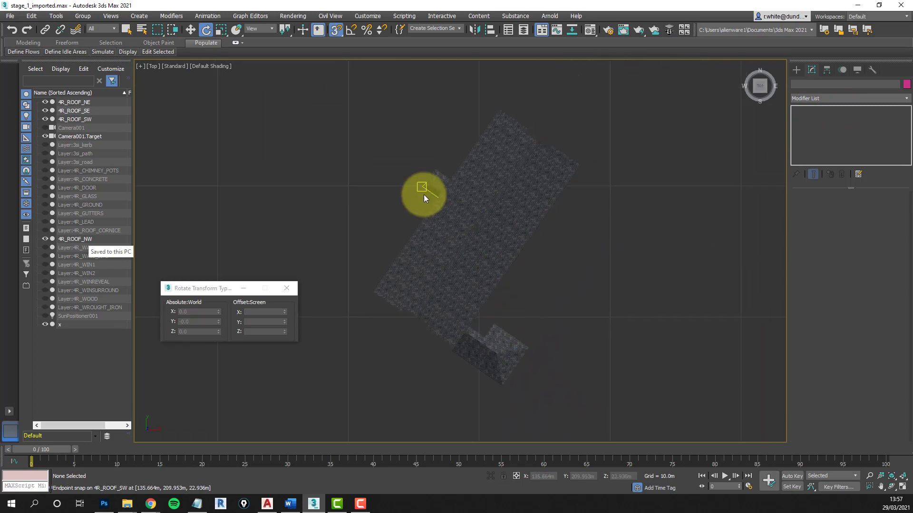
{"action": "scroll", "coordinate": [424, 195], "scroll_direction": "up", "scroll_amount": 5}
{"action": "scroll", "coordinate": [424, 186], "scroll_direction": "down", "scroll_amount": 6}
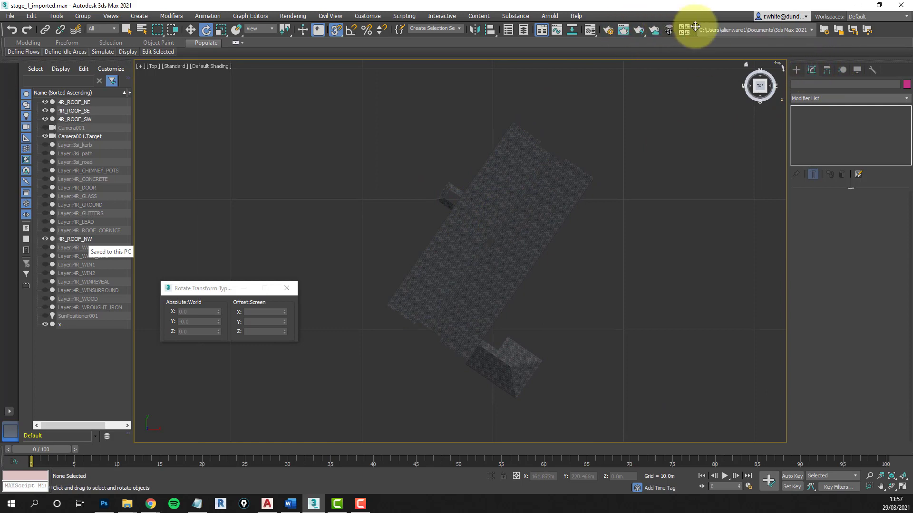
{"action": "left_click", "coordinate": [857, 69]}
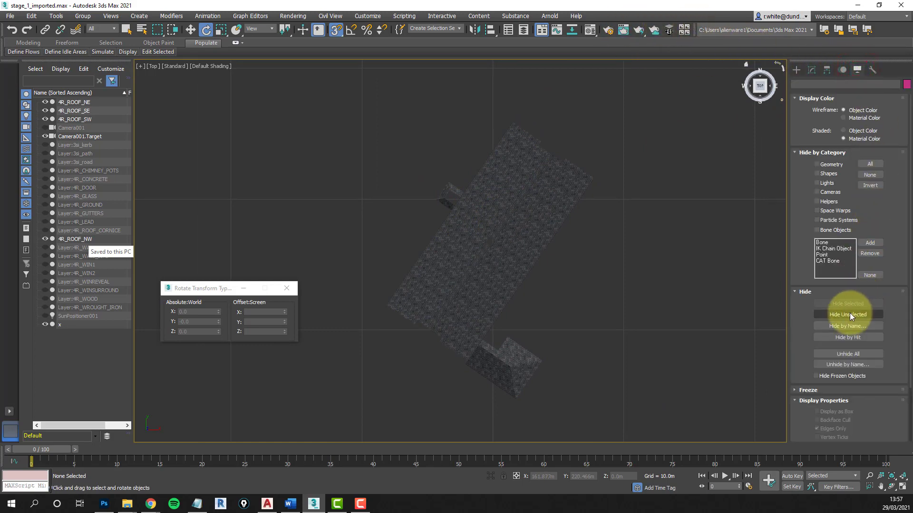
{"action": "left_click", "coordinate": [840, 355]}
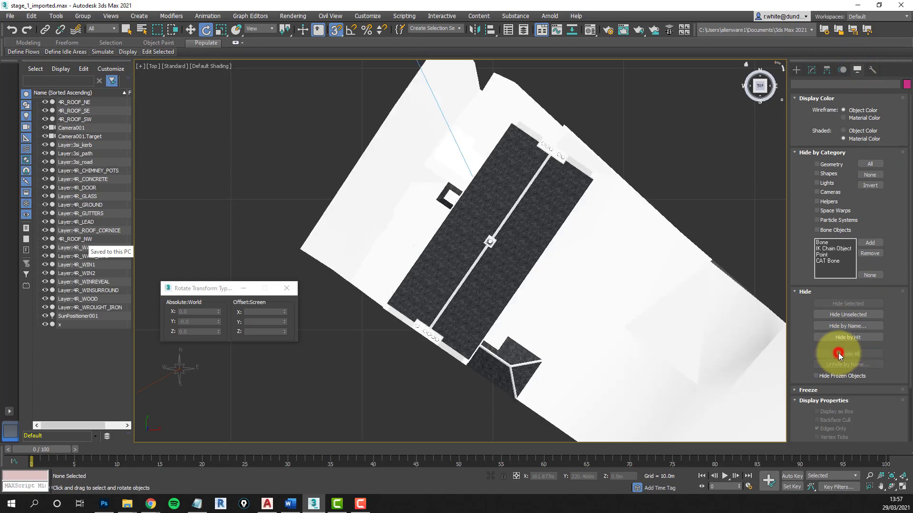
Restore the four-viewport layout and render the Camera001 view to inspect the slate roofs
{"action": "left_click", "coordinate": [901, 486]}
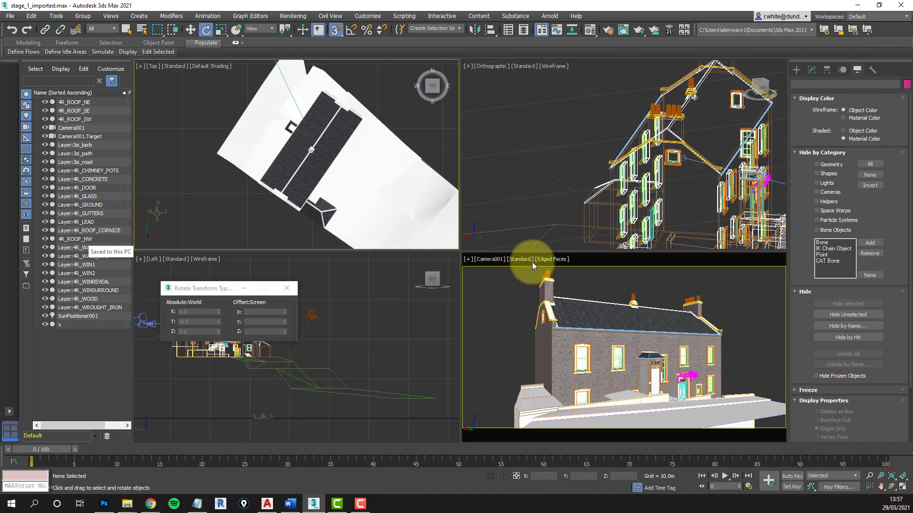
{"action": "left_click", "coordinate": [594, 259]}
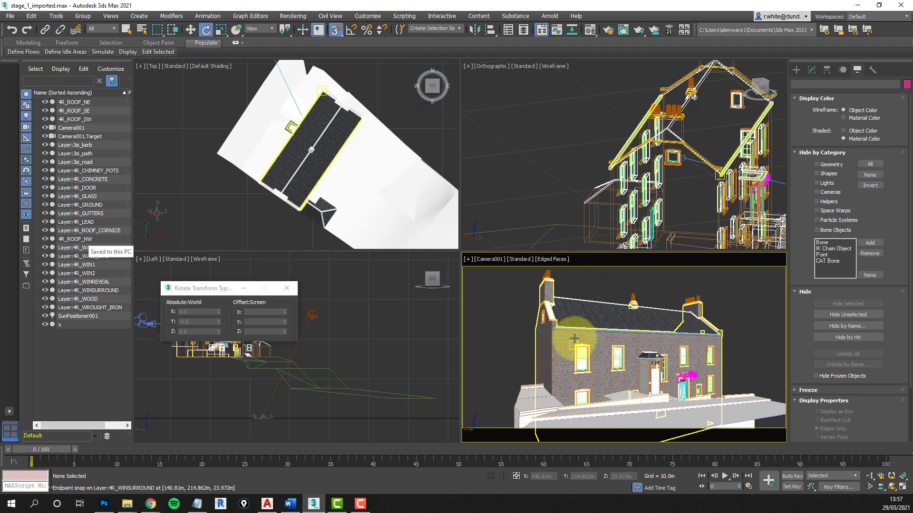
{"action": "left_click", "coordinate": [641, 30]}
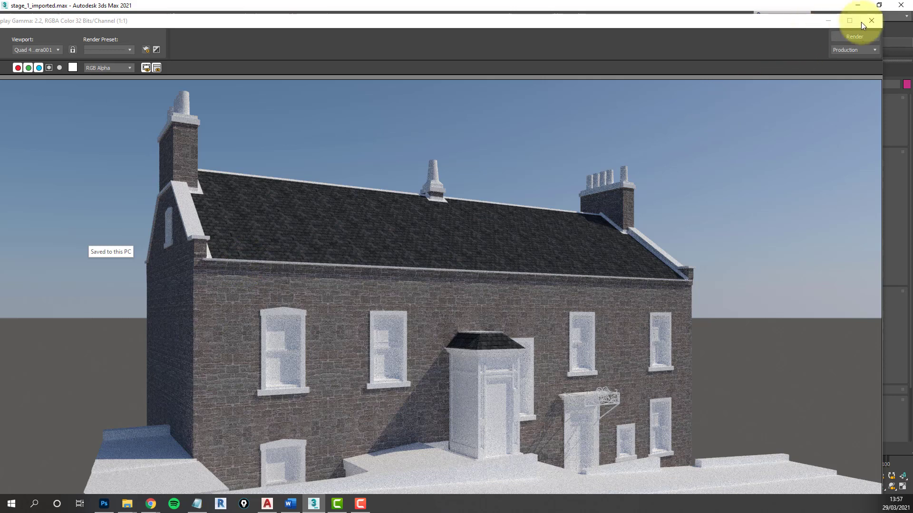
{"action": "left_click", "coordinate": [763, 21]}
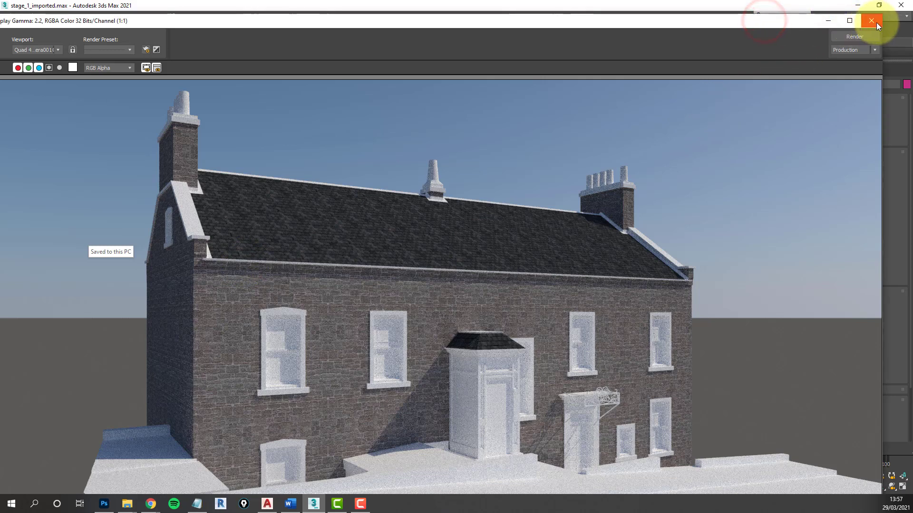